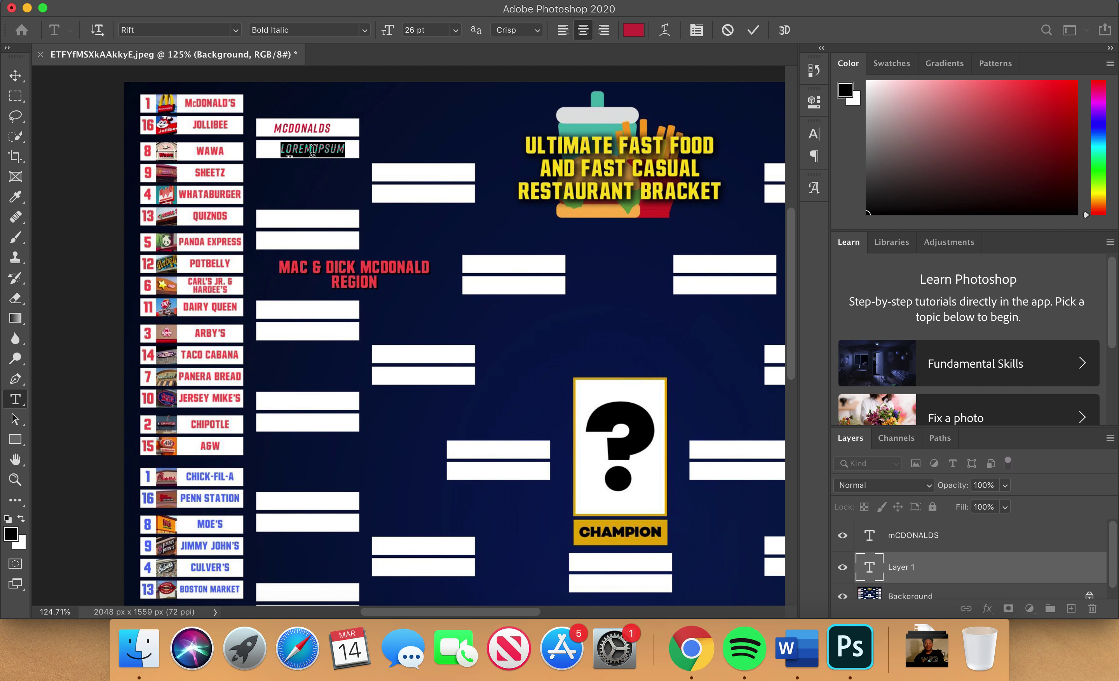
Fill the second-round slot below MCDONALDS with the text WAWA and centre it in the box
text(WAW)
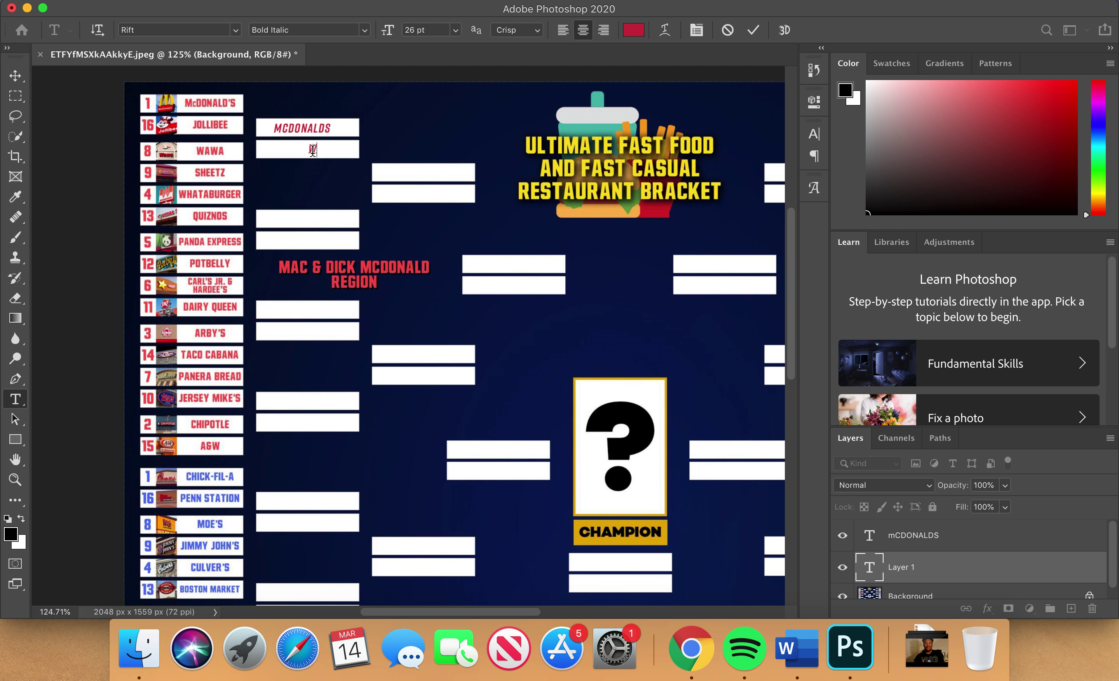
text(A)
drag(326, 161, 325, 162)
click(941, 536)
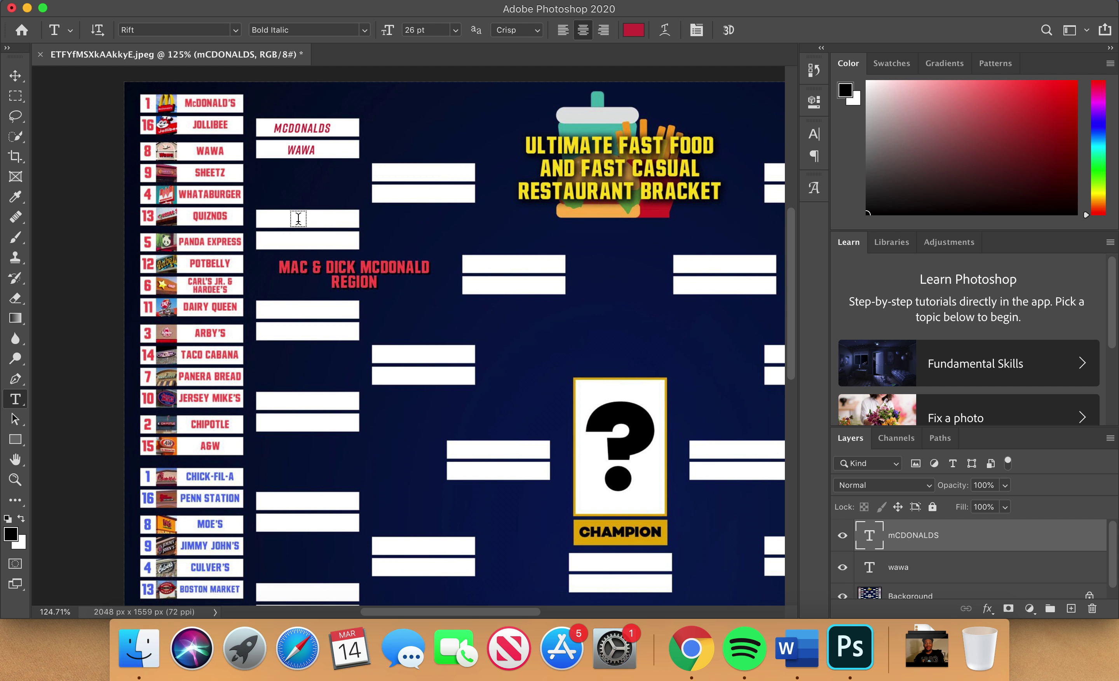
Add centred text WHATABURGER and PANDA EXPRESS in the second pair of second-round slots of the Mac & Dick McDonald region
click(298, 219)
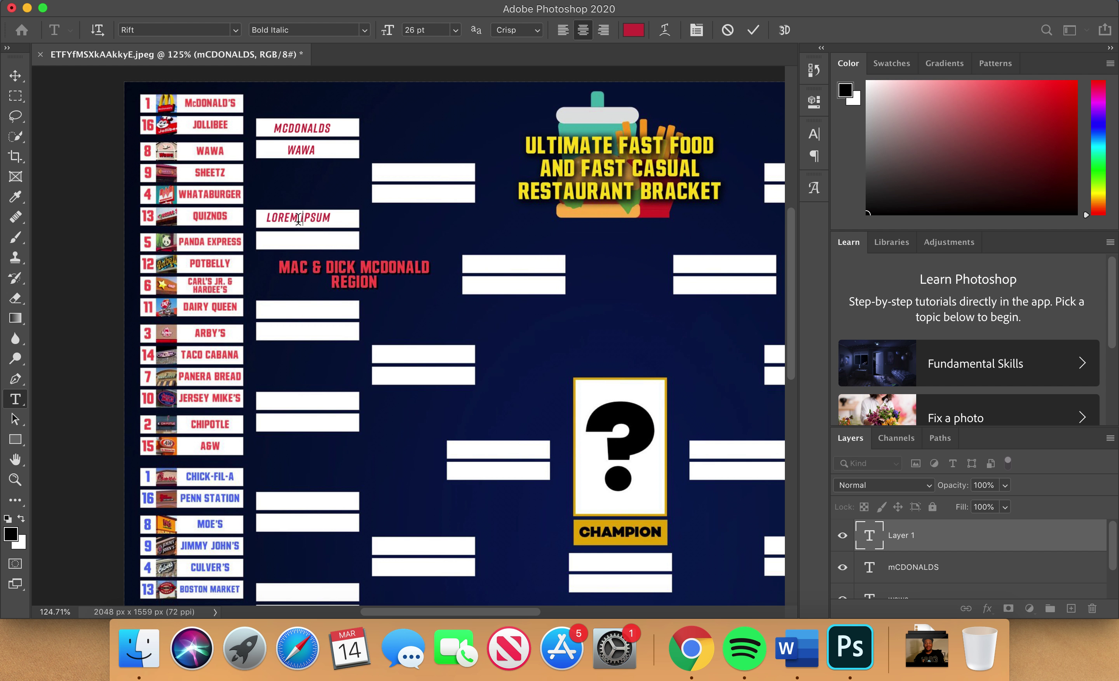
text(WHATABURGER)
click(956, 566)
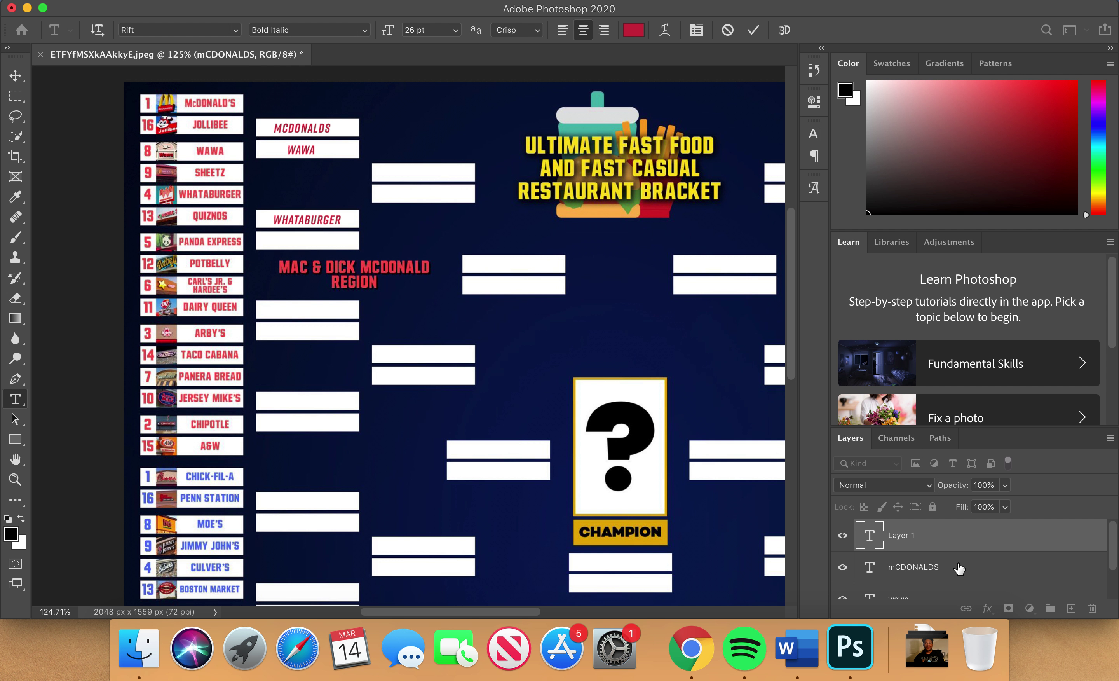
click(304, 241)
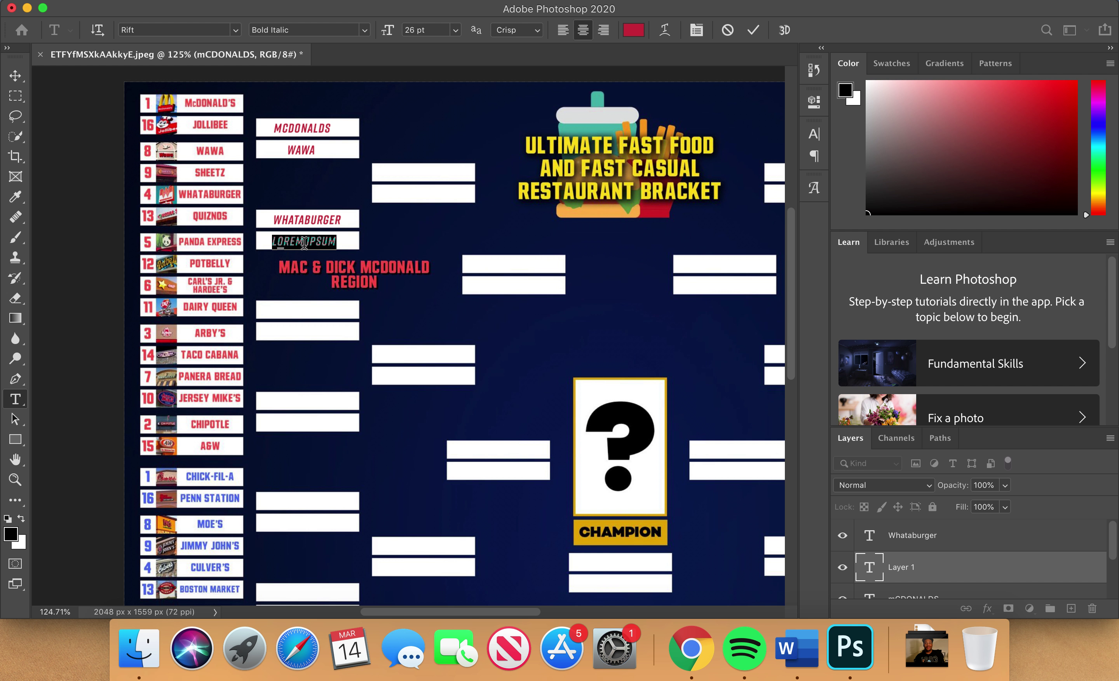
text(Panda Exp)
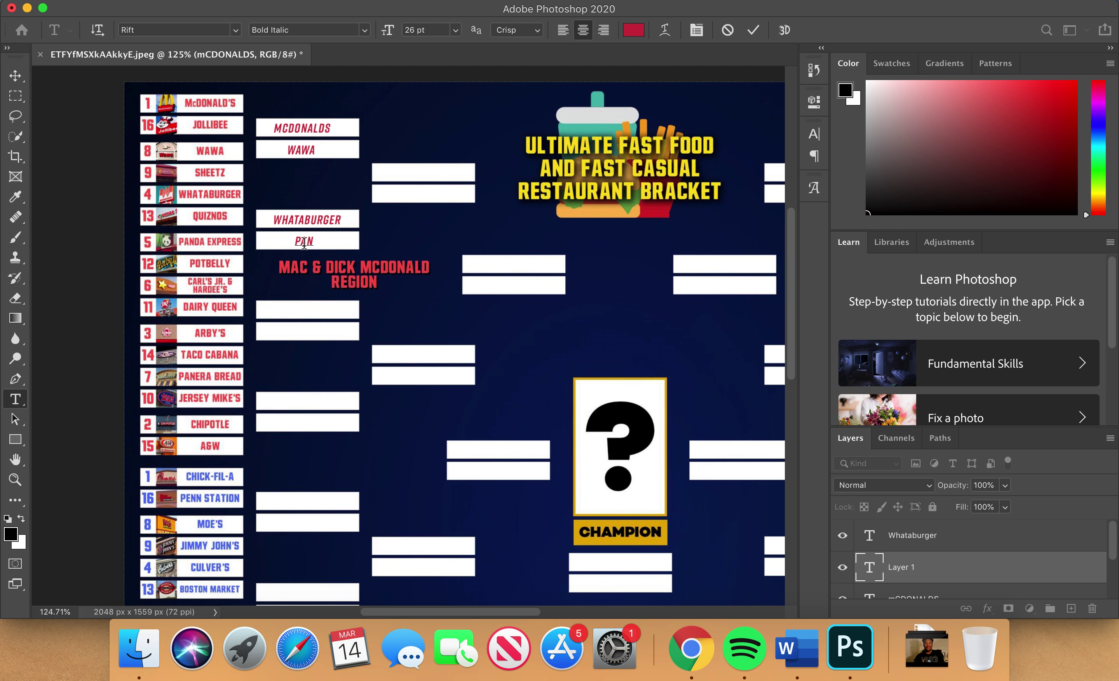
text(ress)
click(913, 537)
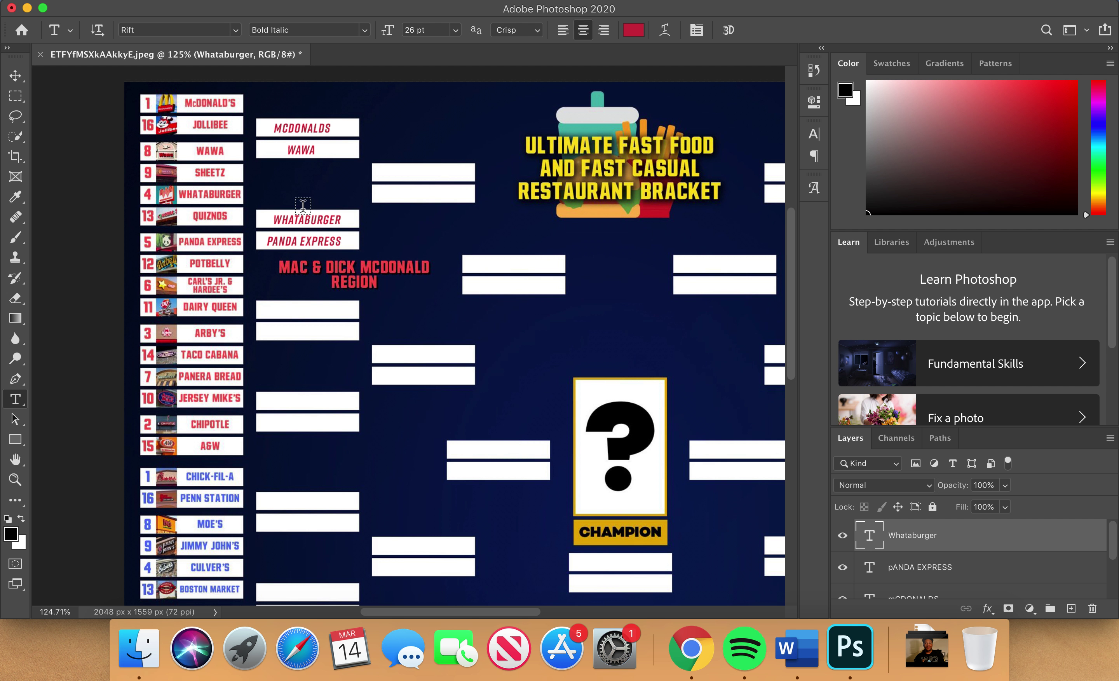
Add centred text HARDEES and ARBYS in the third pair of second-round slots, below the Mac & Dick McDonald region title
click(329, 311)
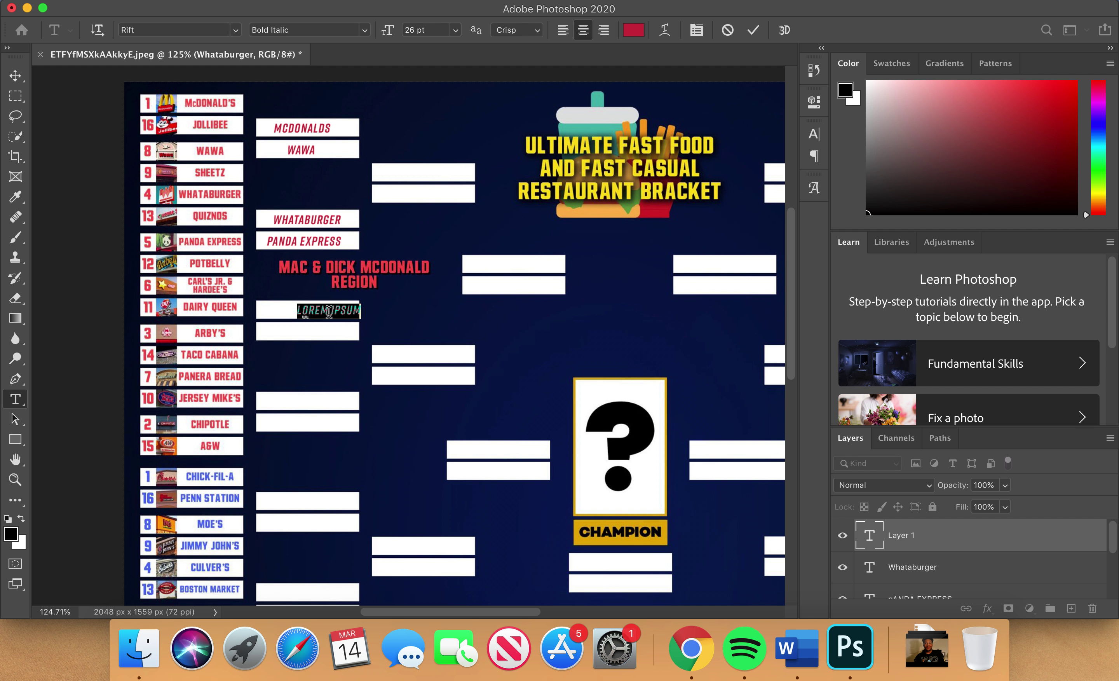
key(BackSpace)
text(HARDEES)
drag(365, 333, 343, 334)
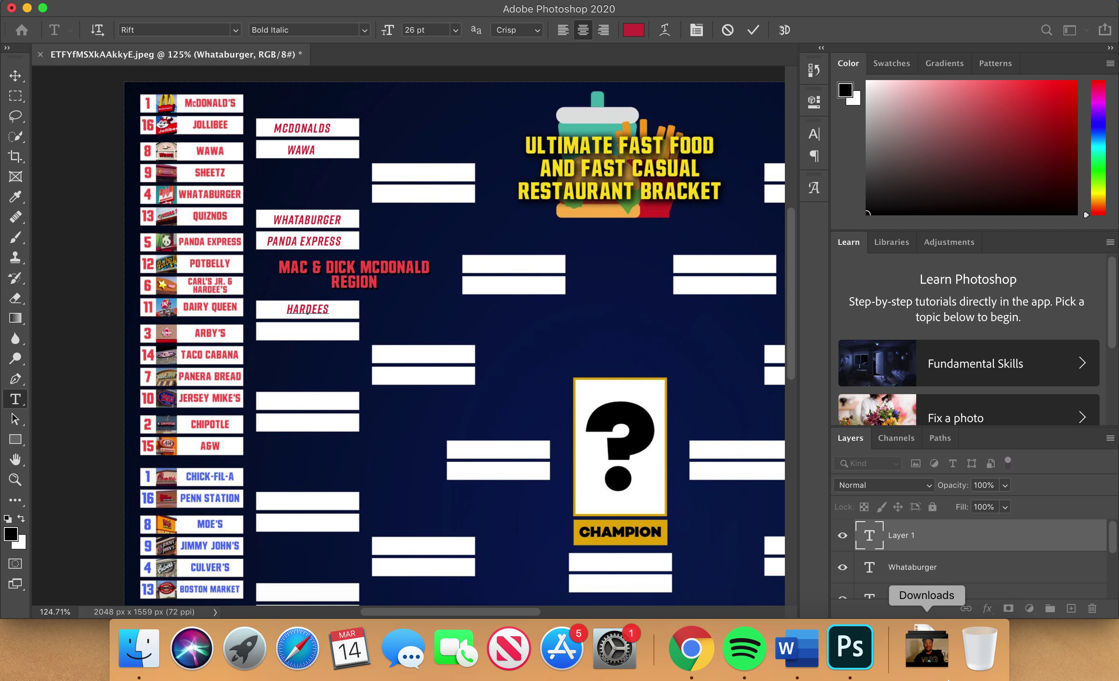
click(912, 567)
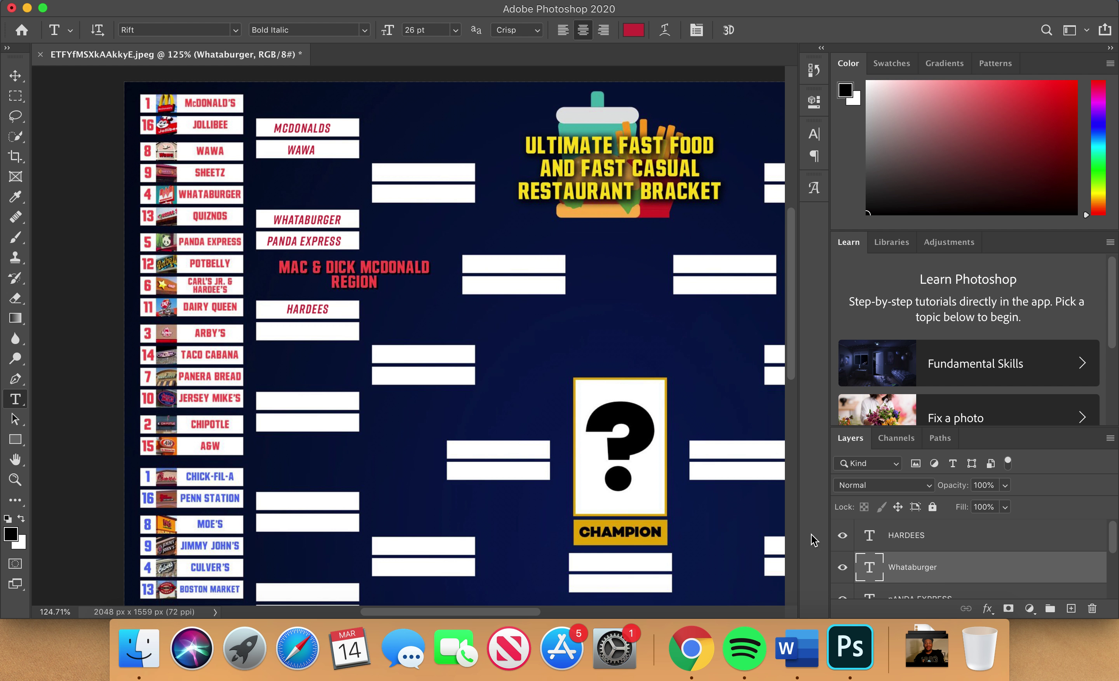
click(303, 331)
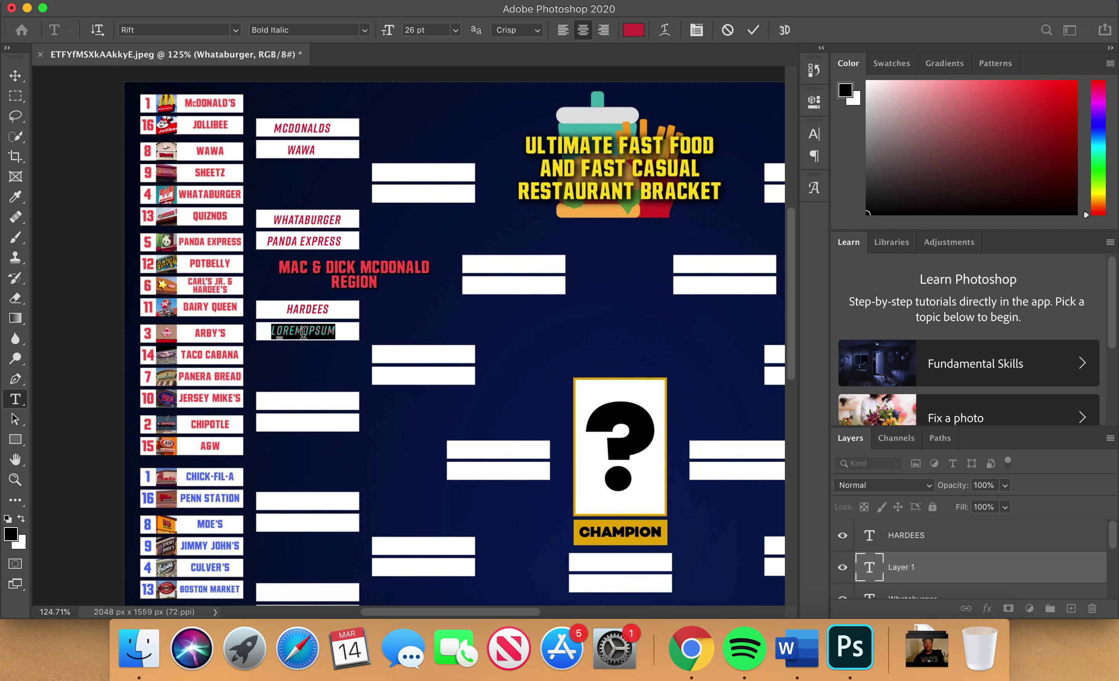
text(ARBYS)
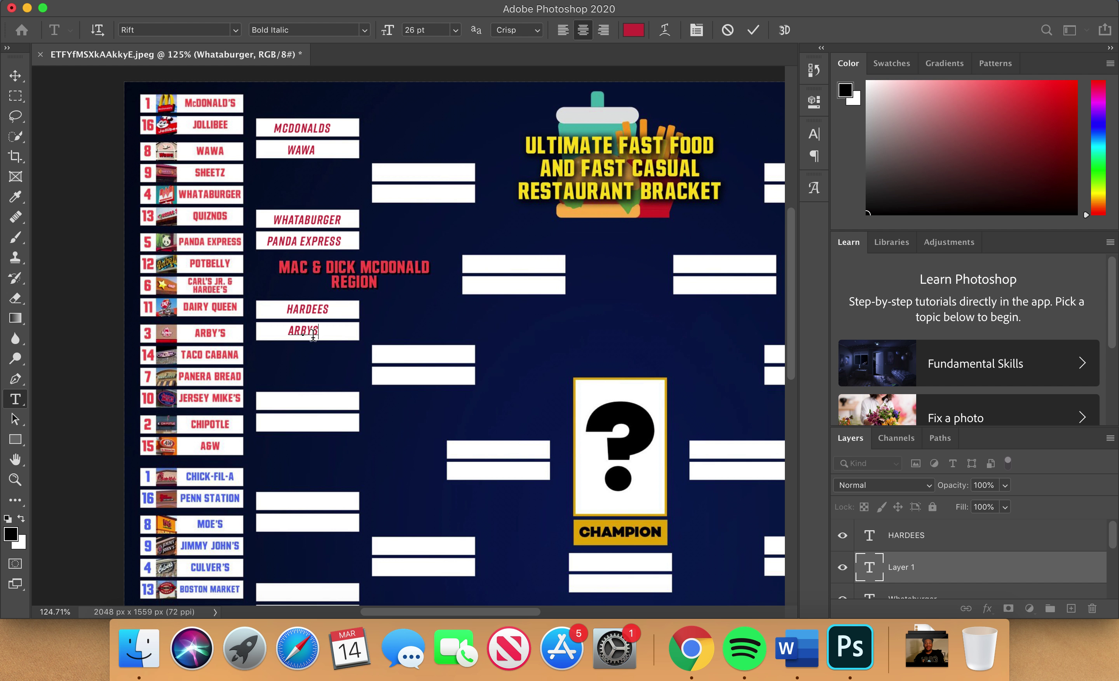
drag(328, 348, 333, 346)
click(948, 541)
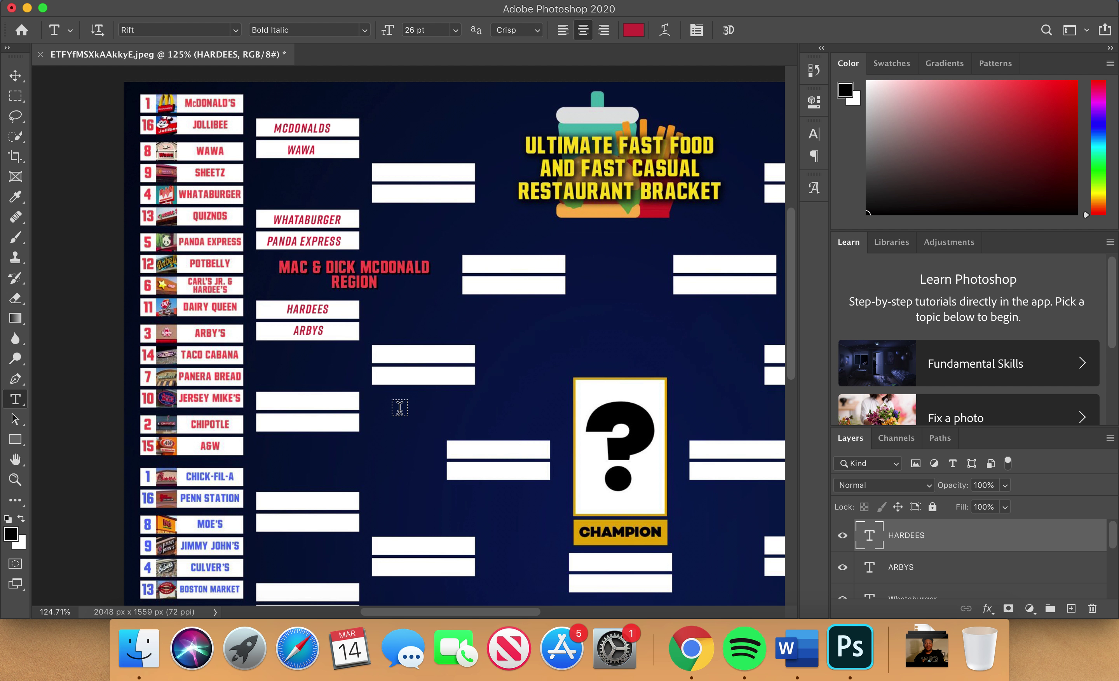
Add centred text PANERA BREAD and CHIPOTLE in the last pair of second-round slots of the Mac & Dick McDonald region
click(312, 401)
text(PANE)
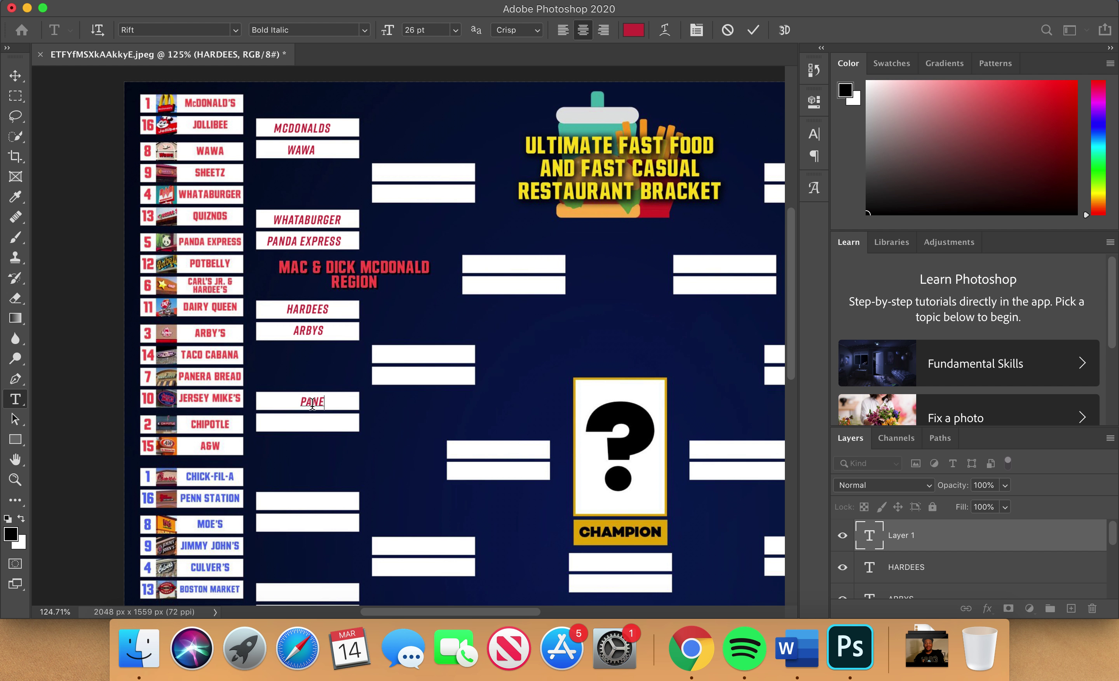
text(RA BREAD)
drag(359, 414, 354, 414)
click(893, 566)
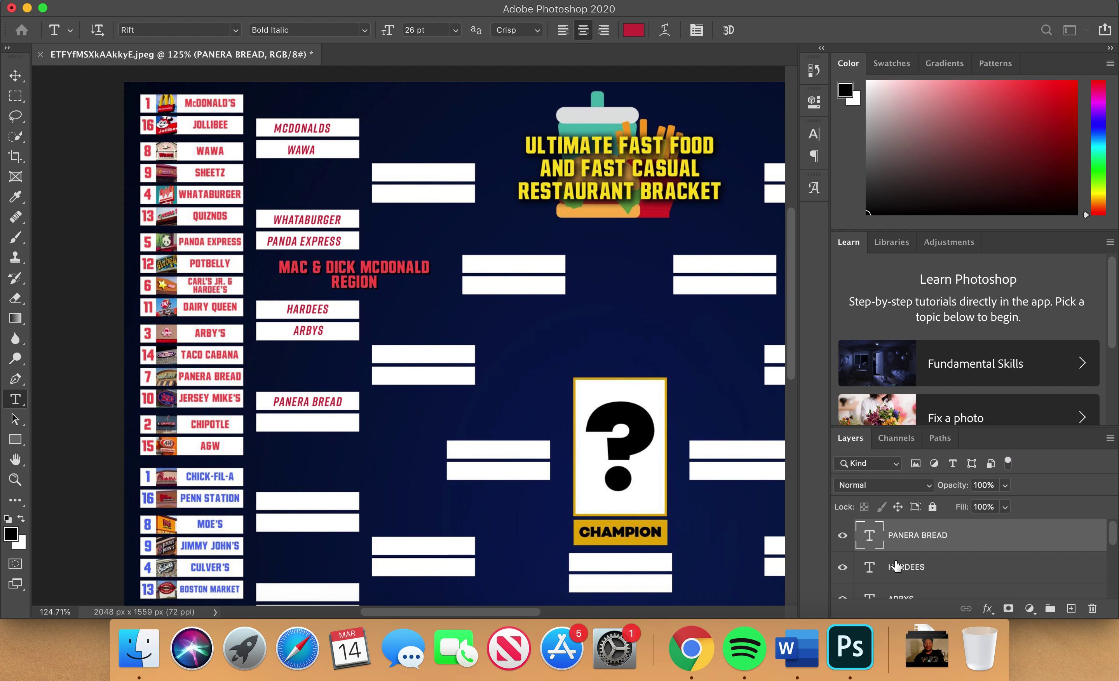
click(293, 422)
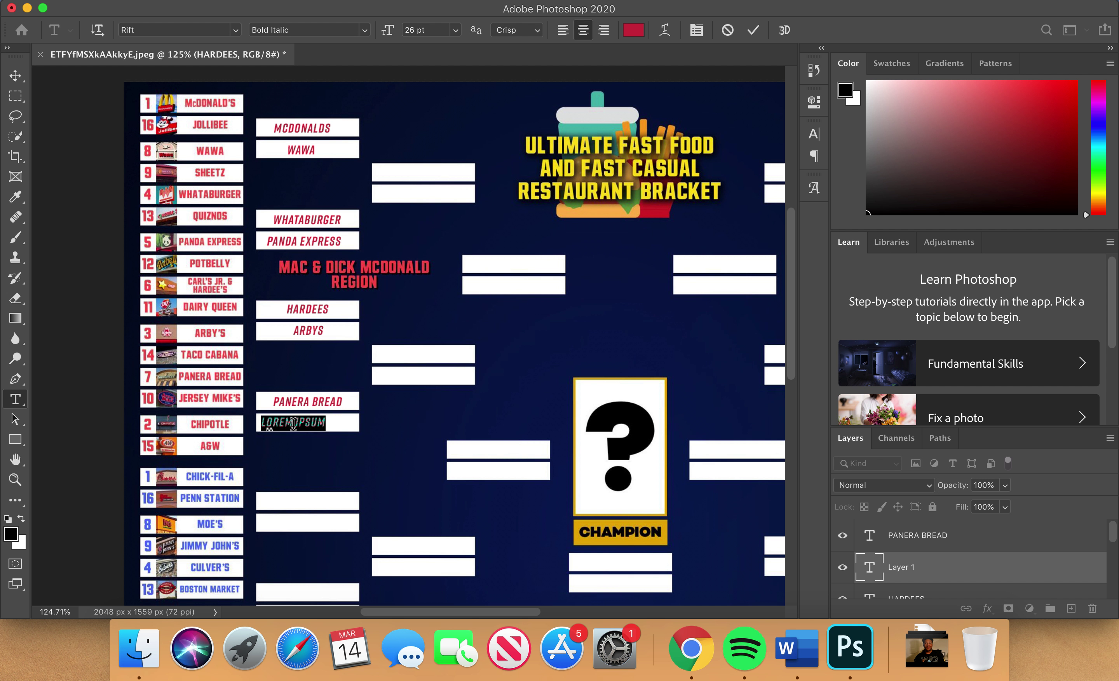
text(CHIPOTLE)
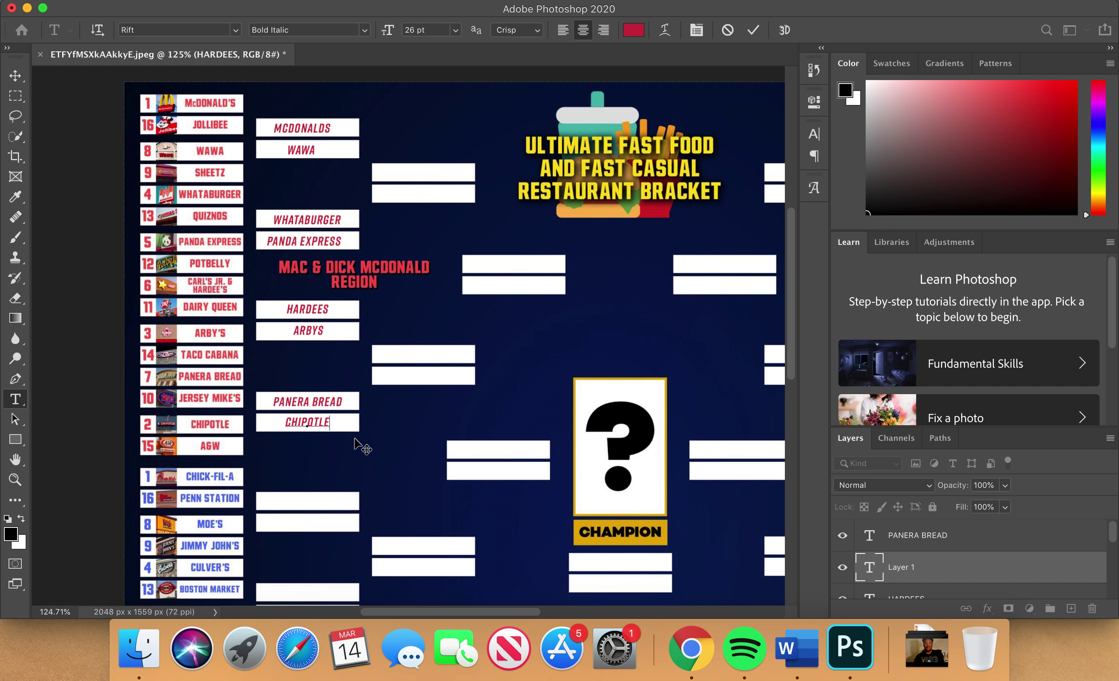
scroll(500, 430, down, 10)
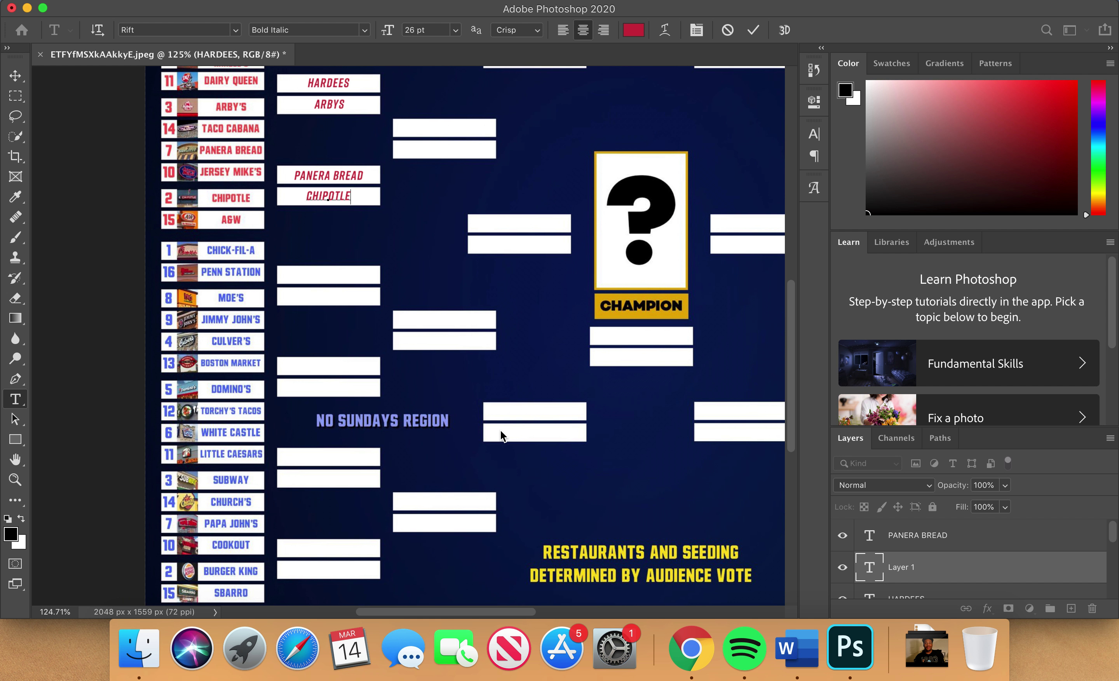
scroll(500, 431, right, 2)
scroll(500, 430, up, 1)
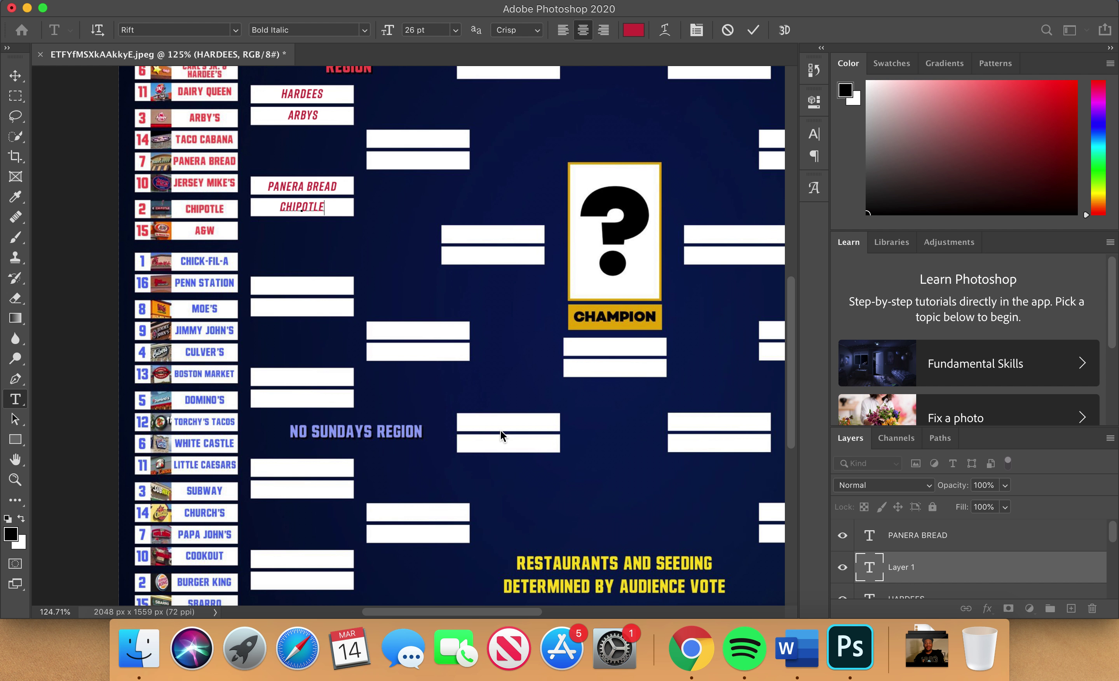
scroll(360, 275, up, 1)
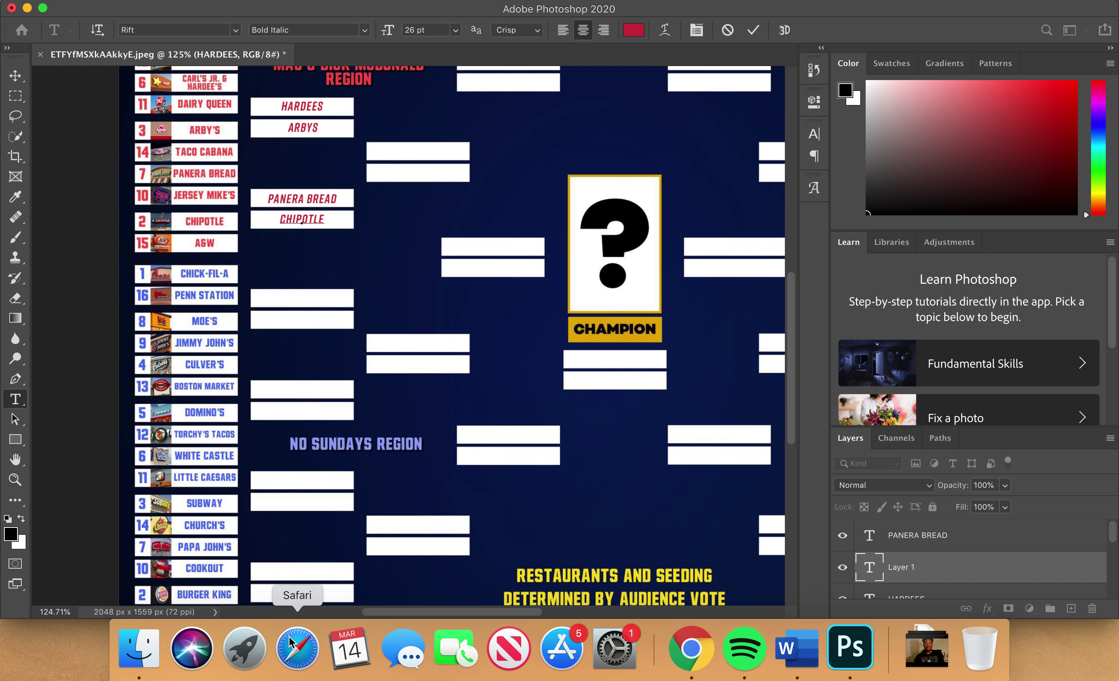
click(946, 540)
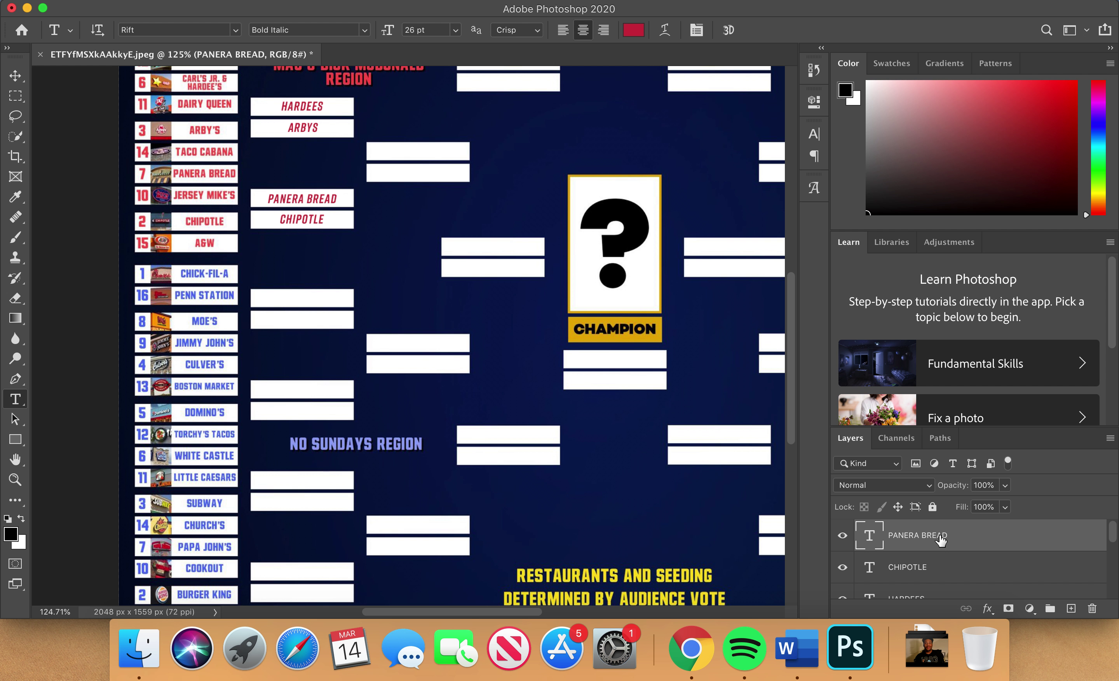
Add centred text CHICK FIL A and MOES in the first pair of second-round slots of the No Sundays region
click(283, 295)
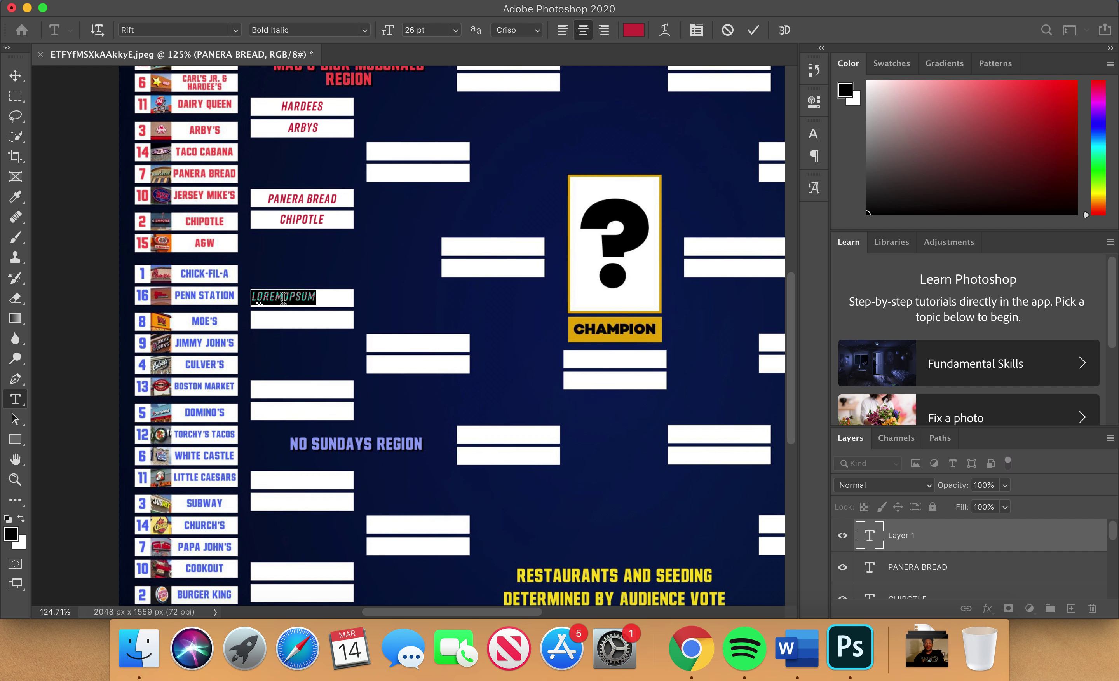
text(CHICK)
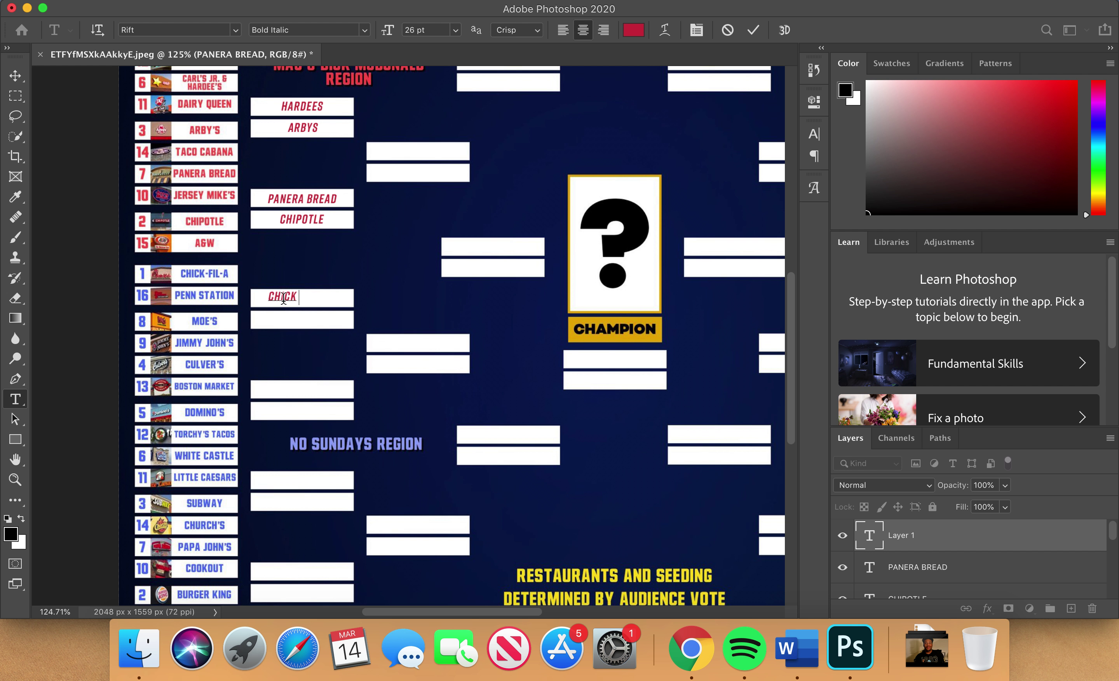
text( FIL A)
drag(326, 313, 329, 317)
click(331, 317)
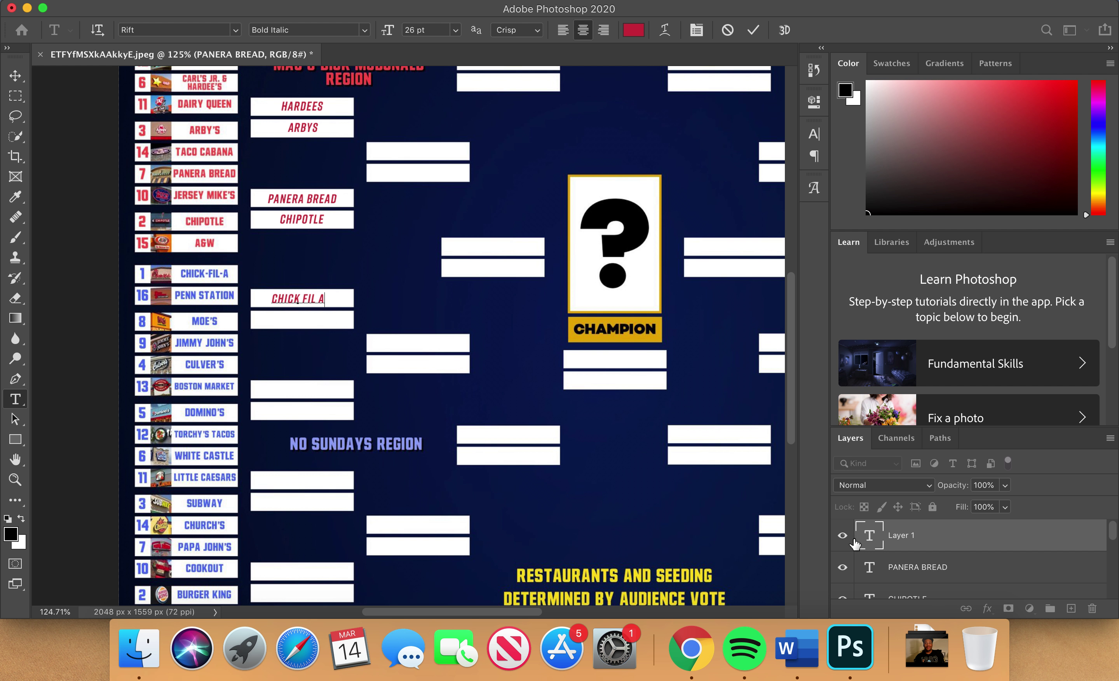
click(322, 317)
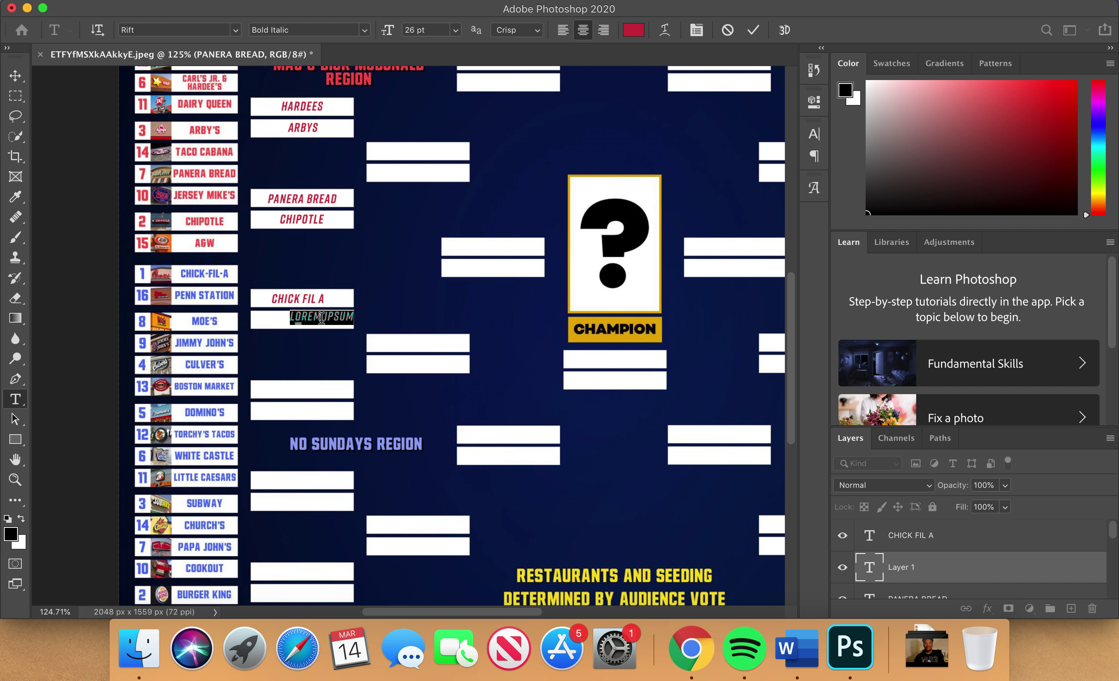
key(BackSpace)
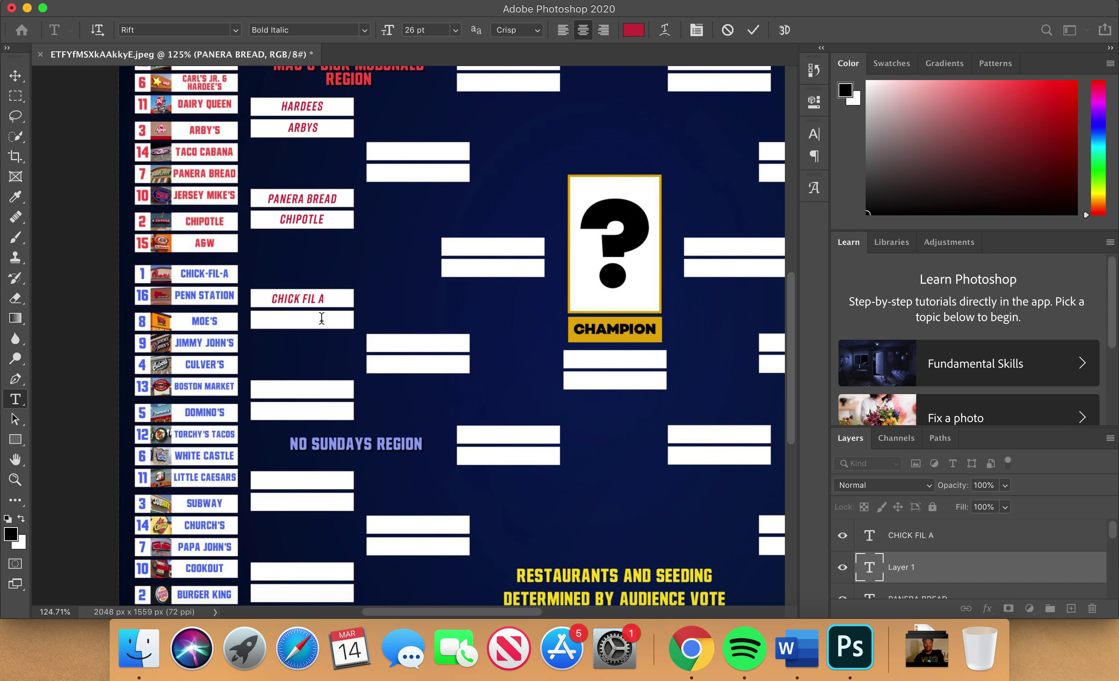
text(MOES)
drag(364, 334, 337, 331)
click(871, 536)
Add centred text BOSTON MARKET and DOMINOS in the pair of second-round slots directly above the No Sundays Region title
click(303, 387)
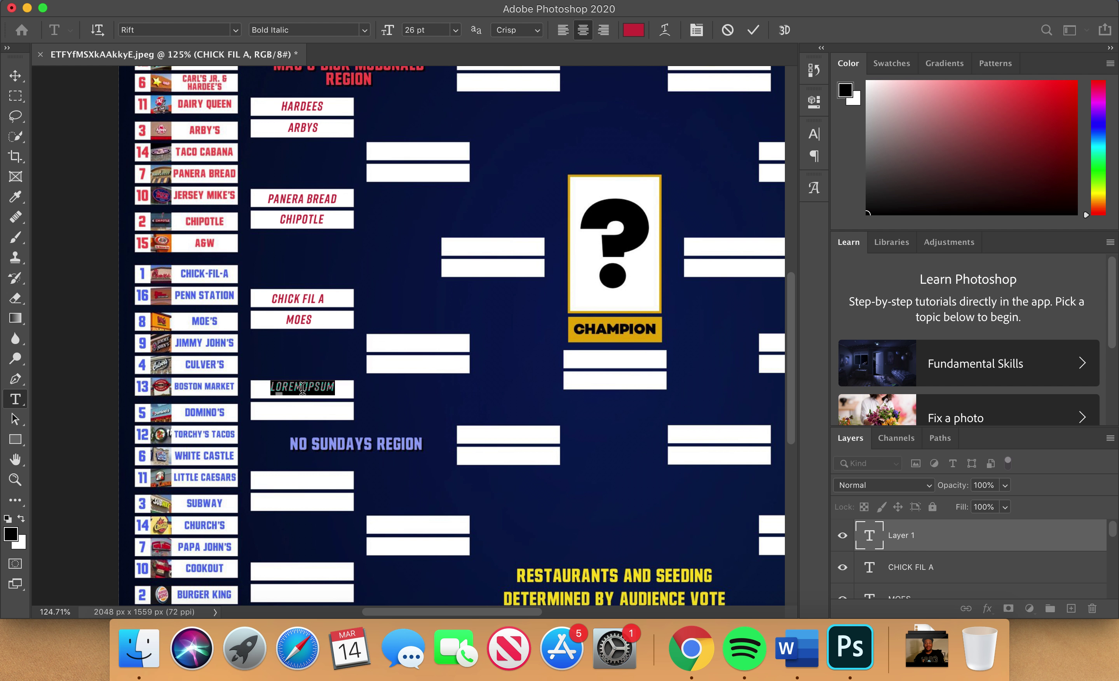
text(BOSTON MARKET)
drag(354, 418, 353, 417)
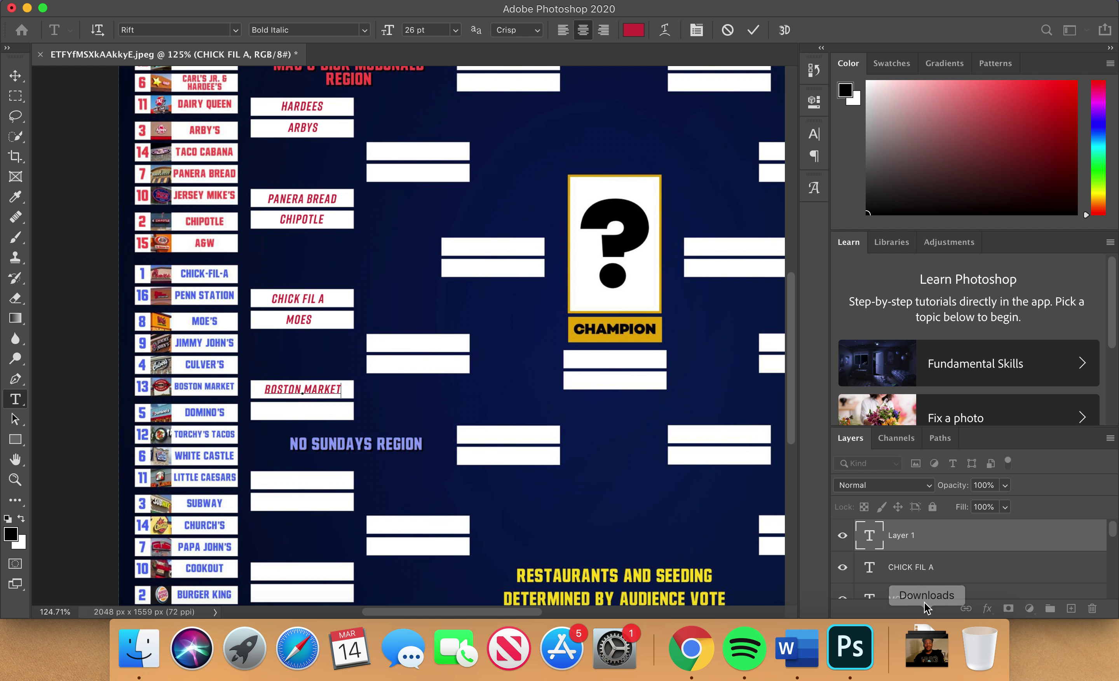
click(910, 569)
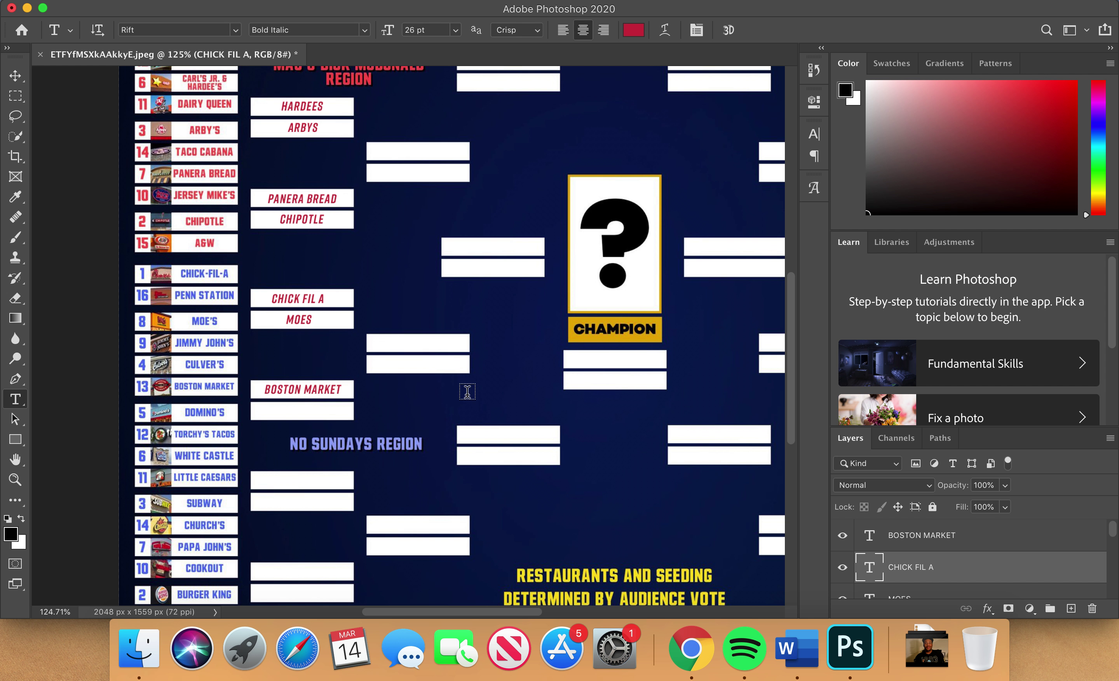
click(307, 408)
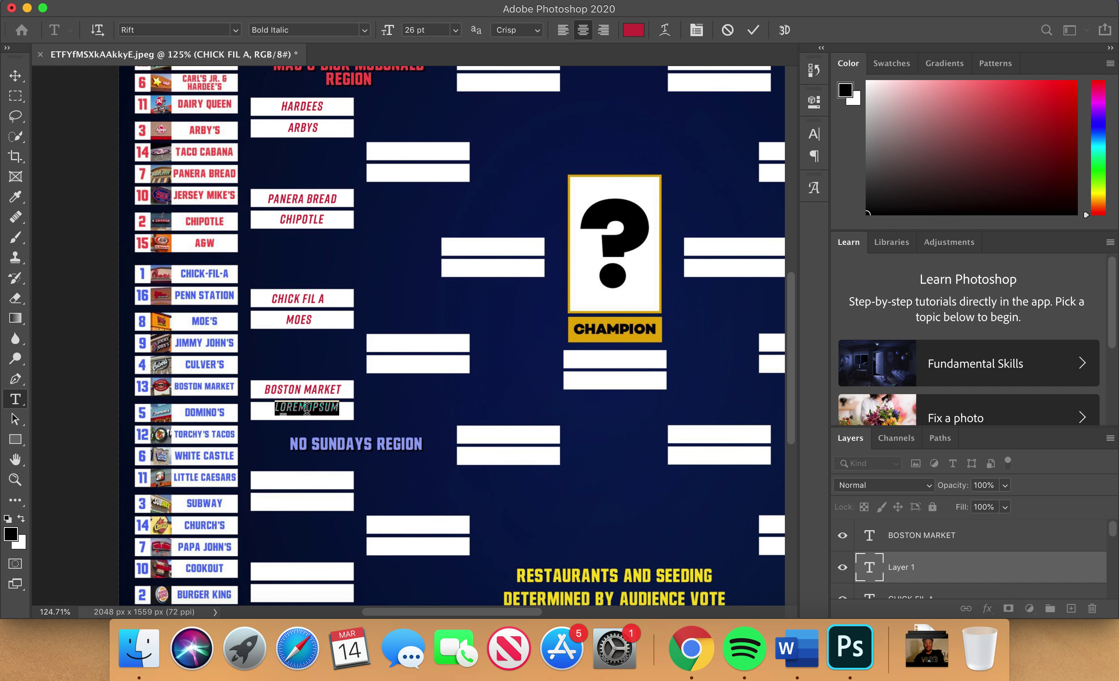
text(DOMINOS)
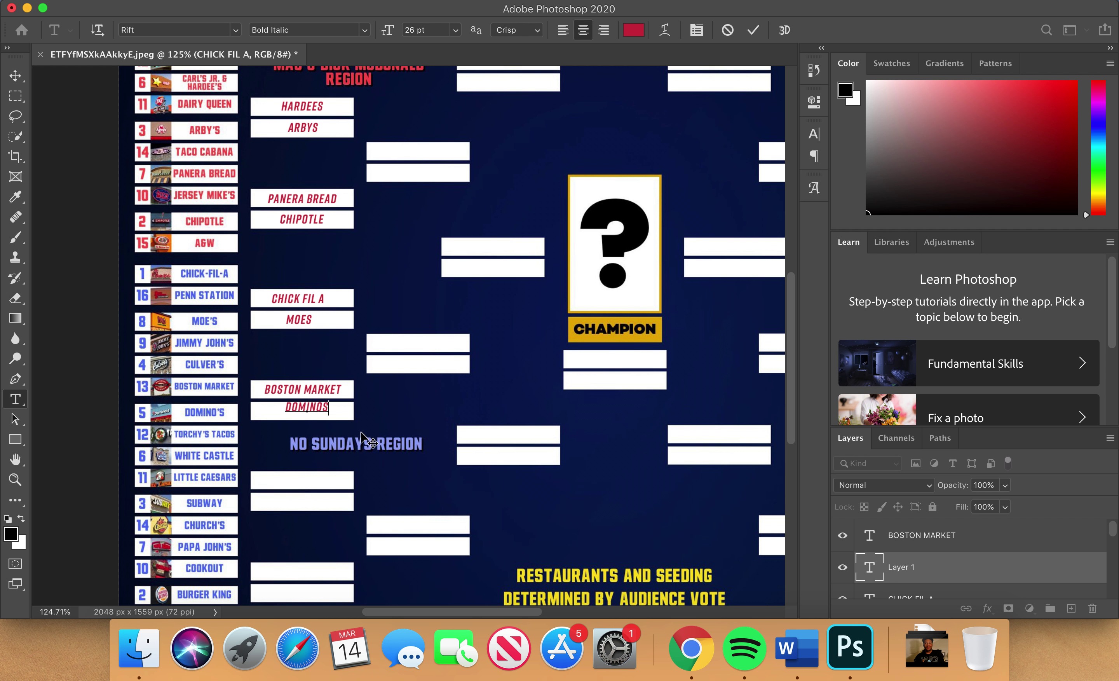
drag(361, 426, 355, 432)
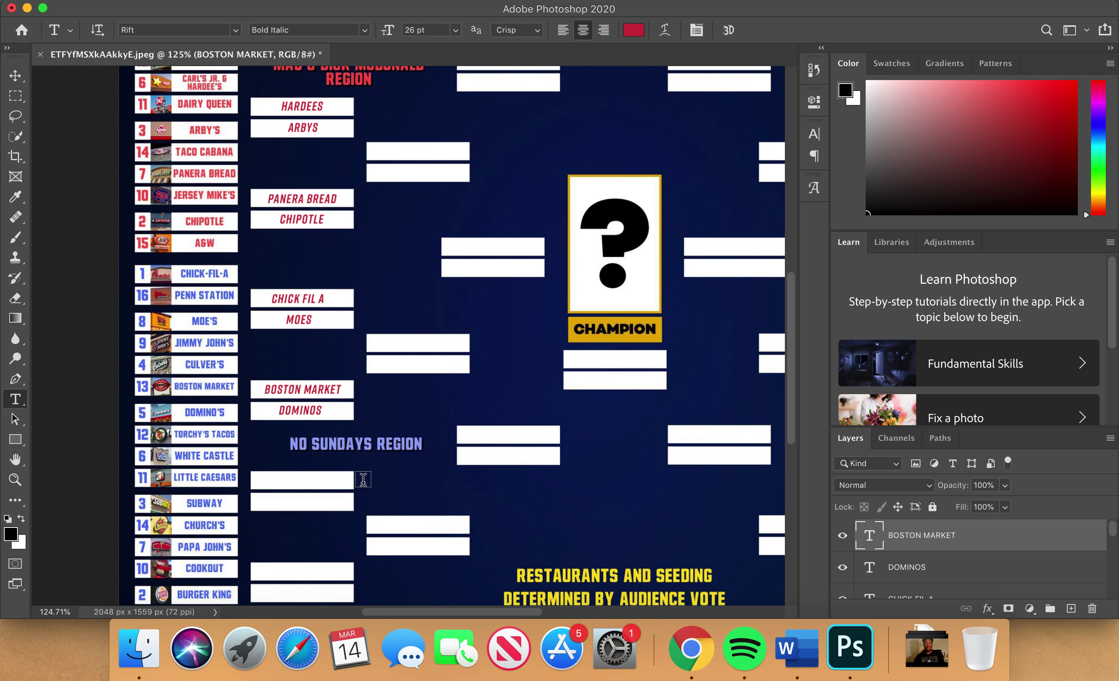
Add centred text WHITE CASTLE in the second-round slot directly below the No Sundays Region title
click(318, 479)
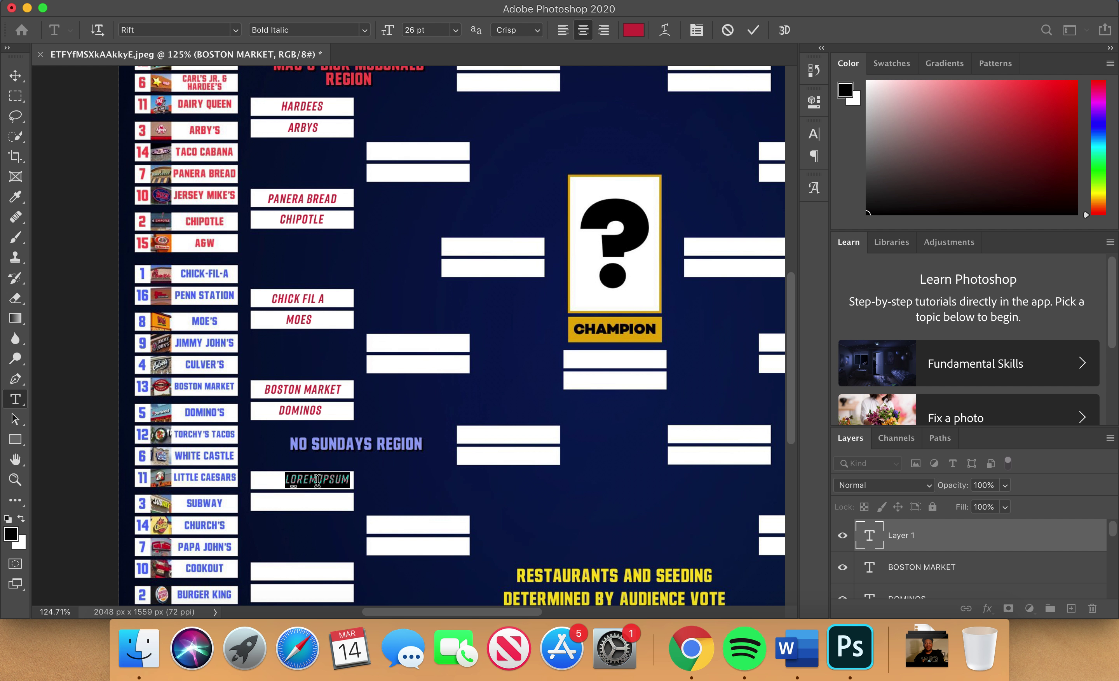
text(WHITE CASTLE)
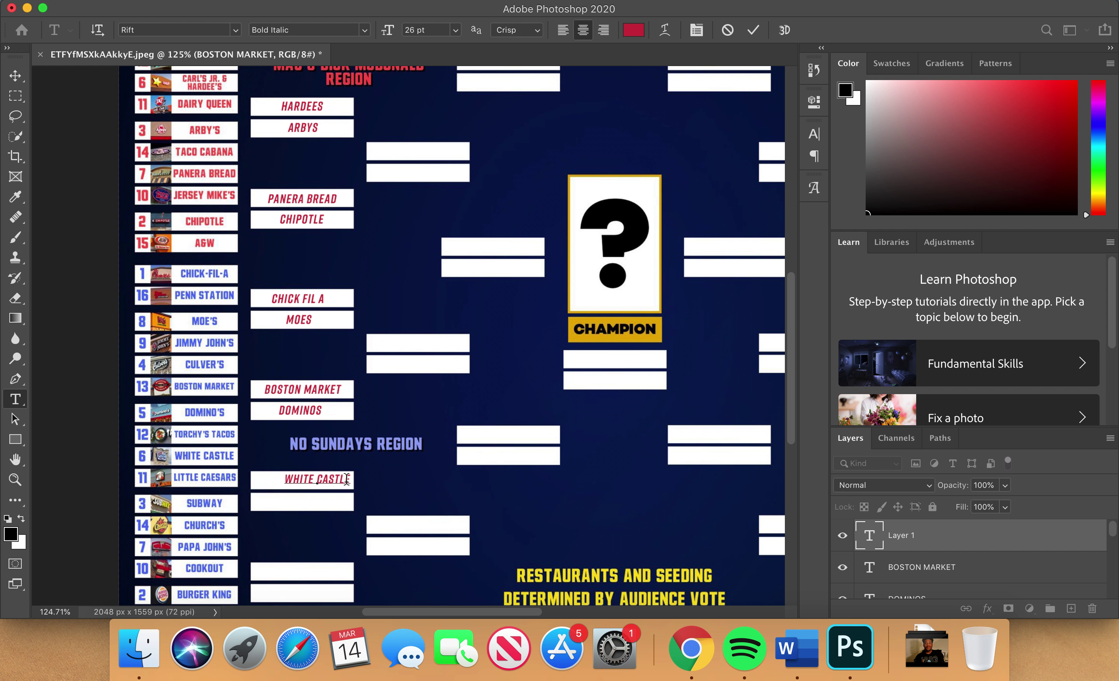
drag(365, 496, 353, 497)
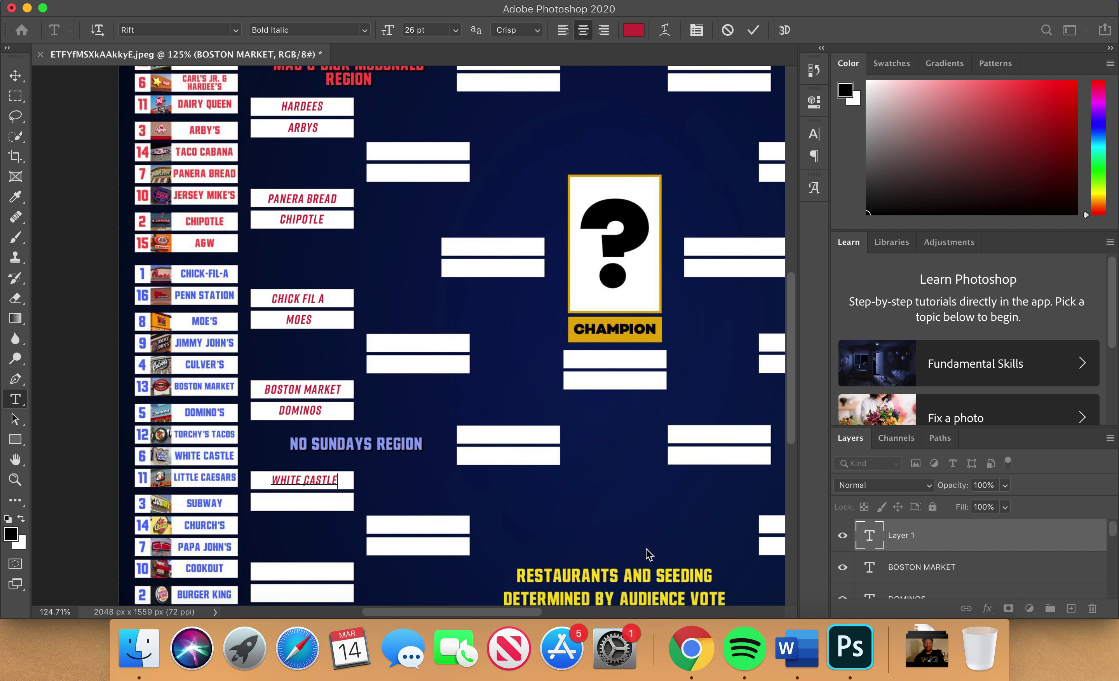
click(923, 564)
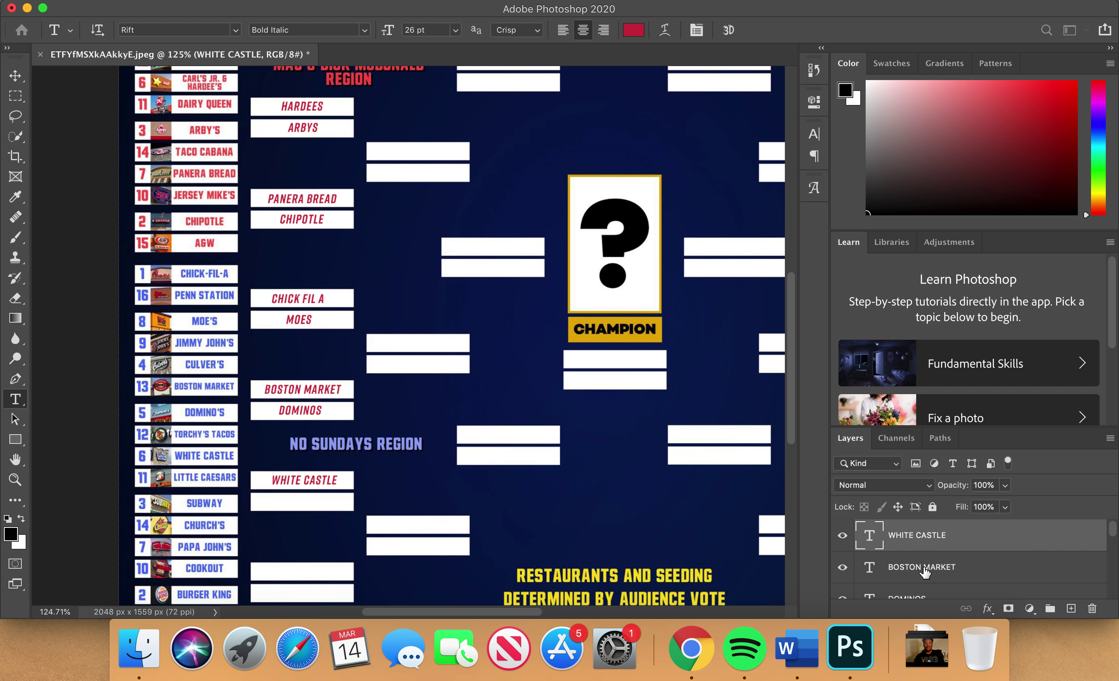
click(924, 563)
click(923, 535)
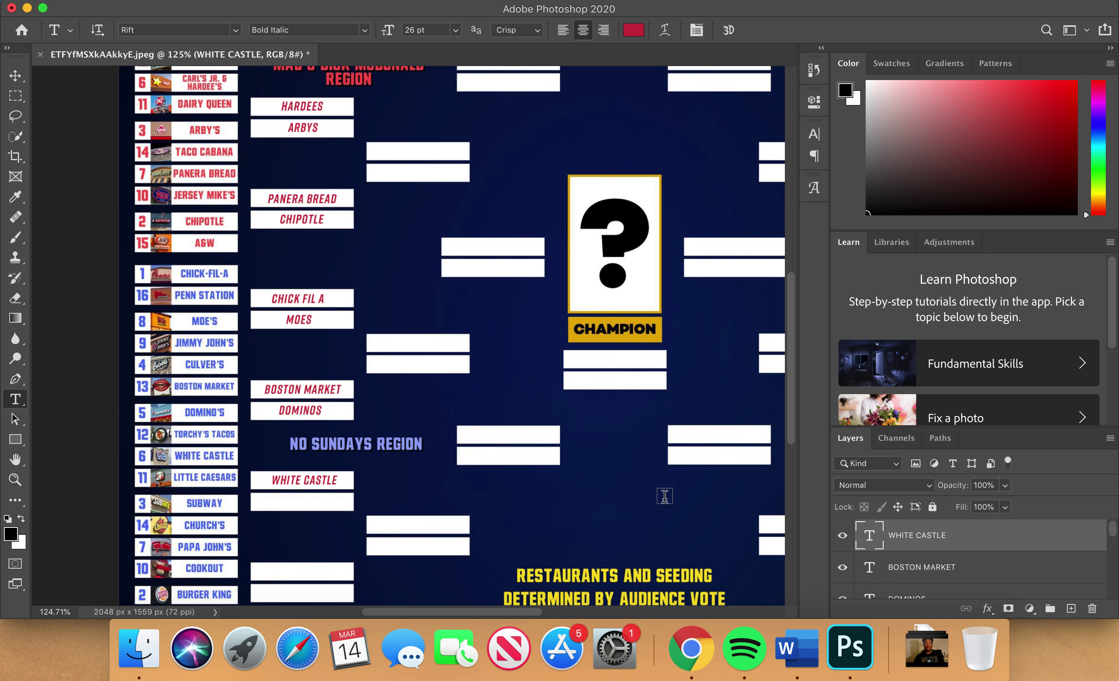
Add centred text SUBWAY in the second-round slot under WHITE CASTLE
click(307, 499)
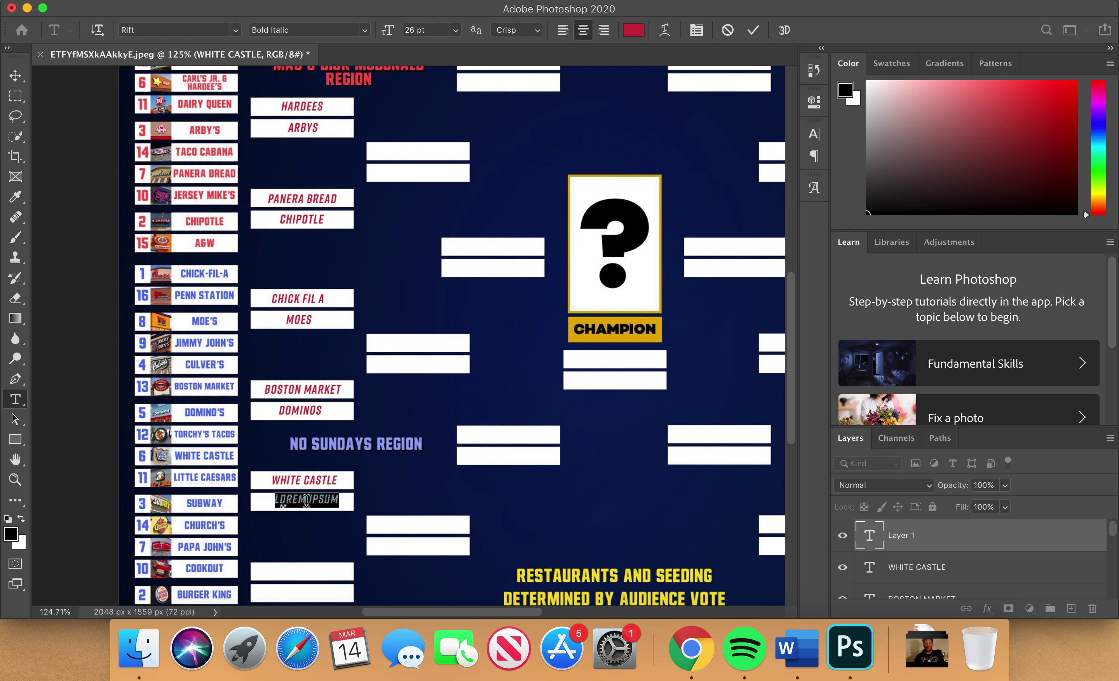
text(SUBWAY)
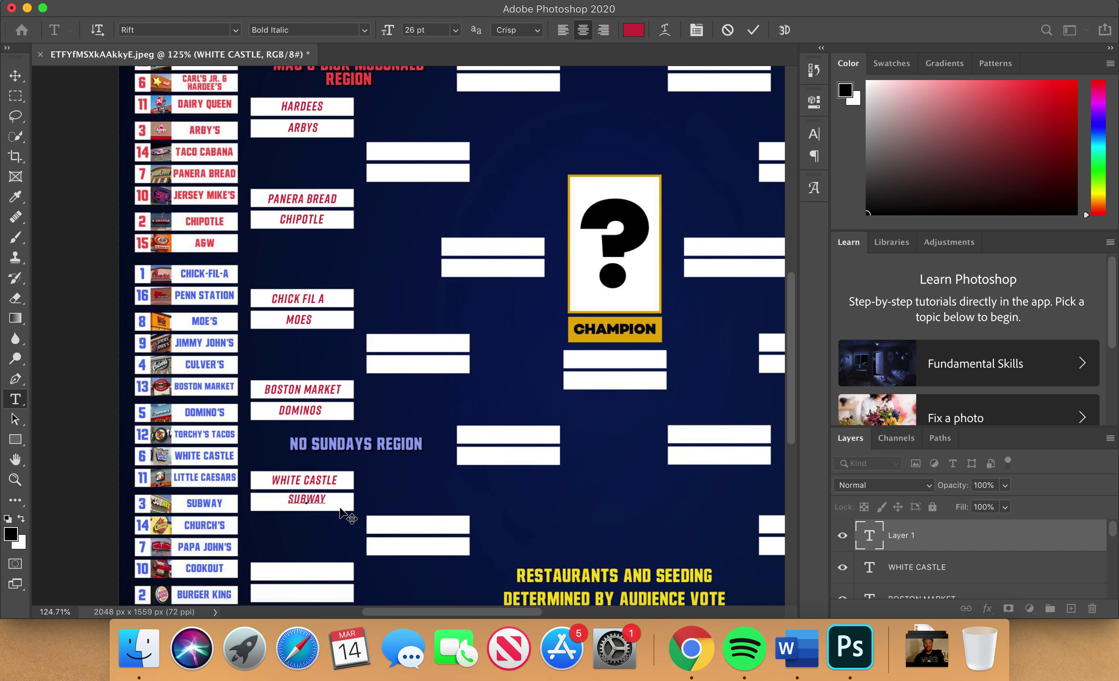
drag(337, 516, 337, 520)
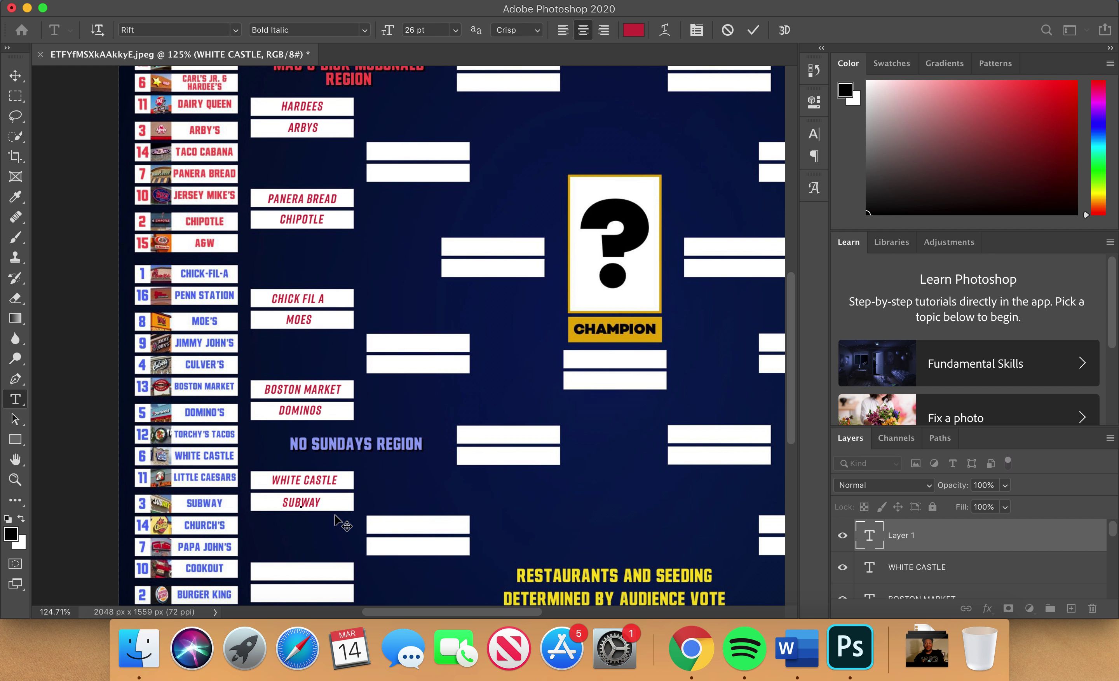
click(950, 579)
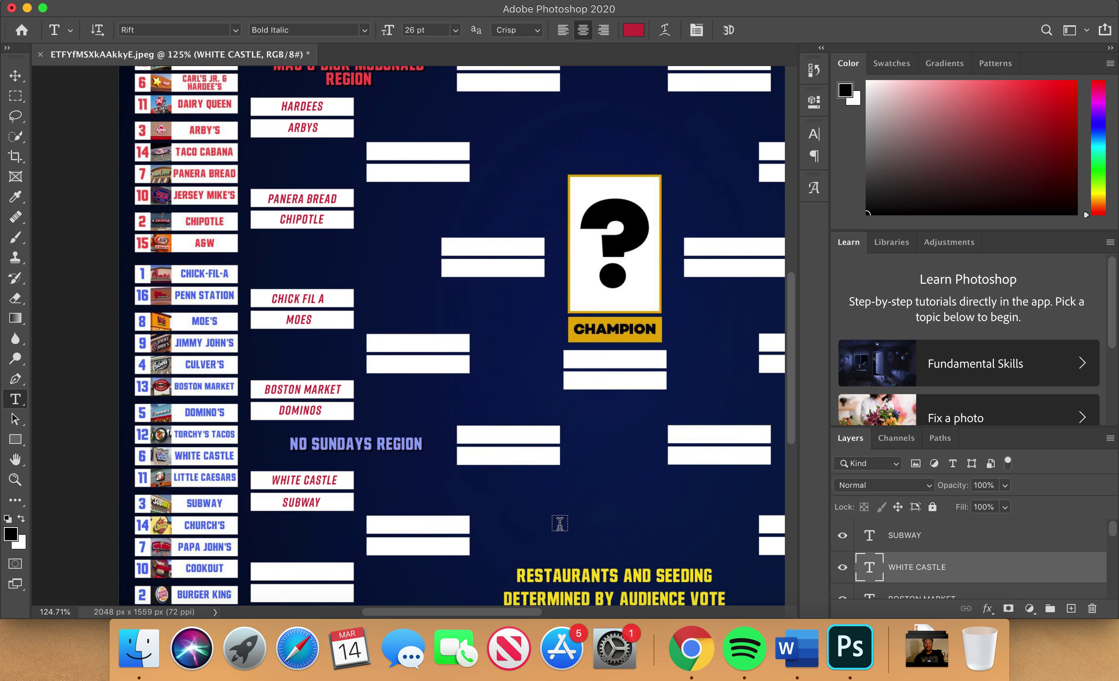
Add centred text COOKOUT in the upper slot of the last second-round pair in the No Sundays region
scroll(325, 524, down, 5)
scroll(325, 524, up, 2)
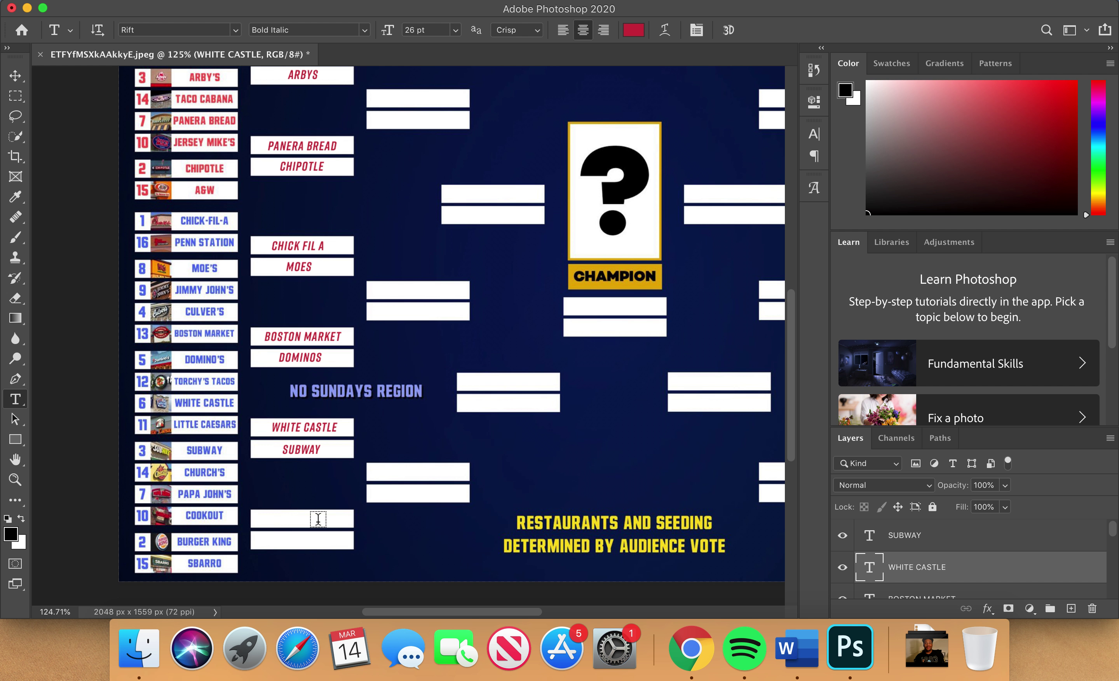
click(318, 518)
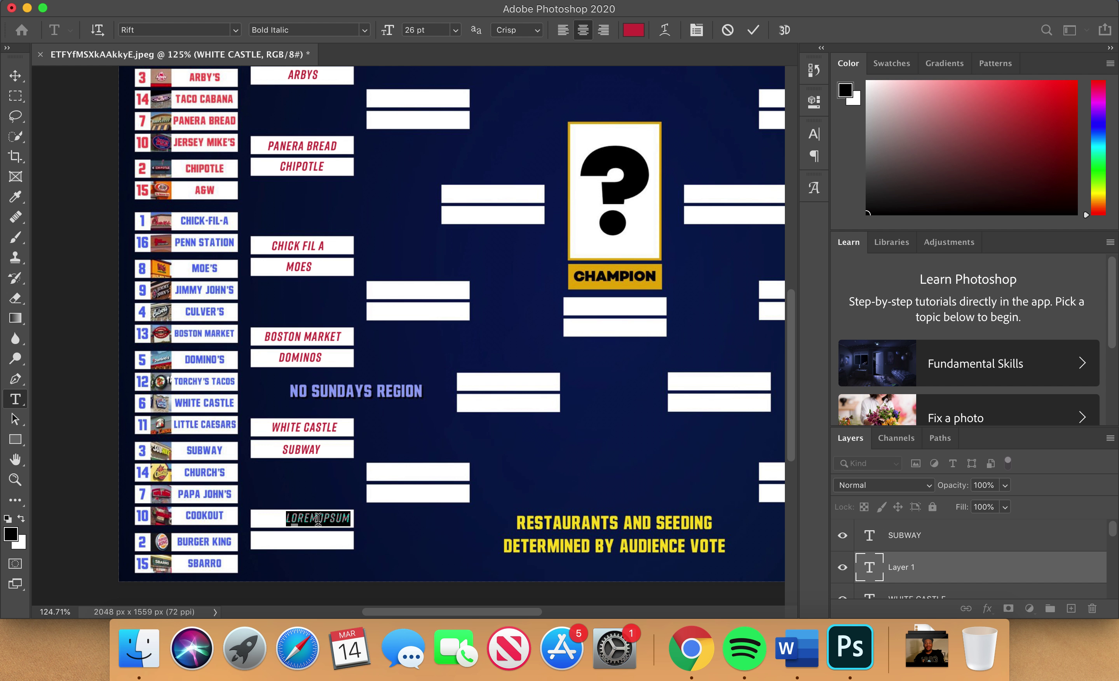
key(BackSpace)
text(COOKOUT)
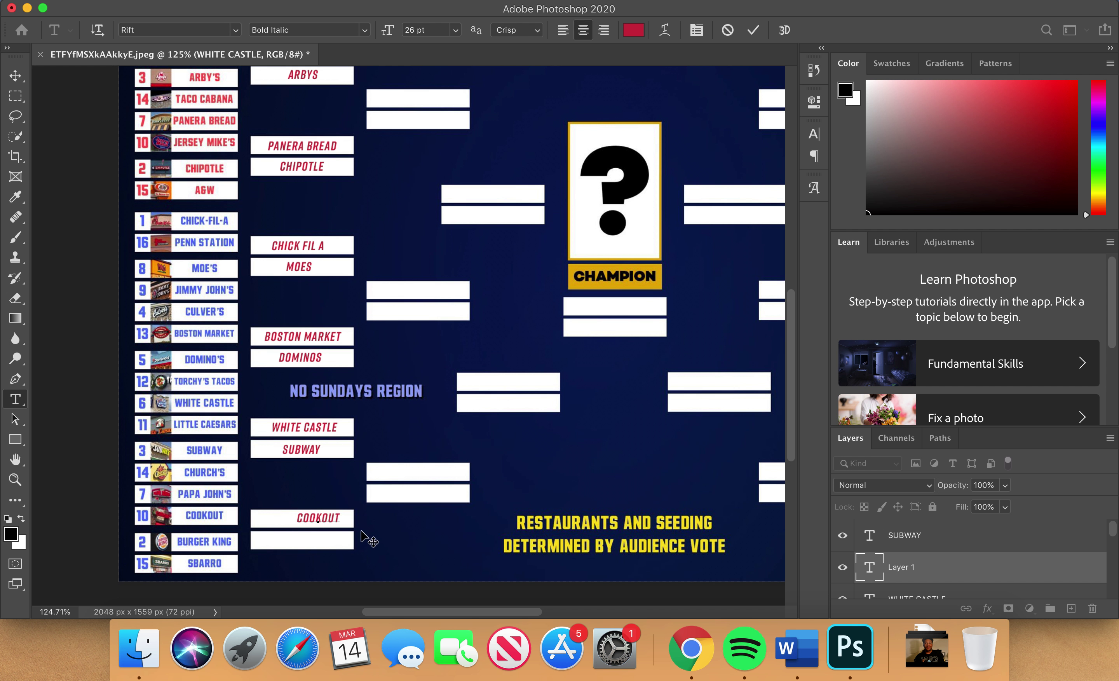
drag(362, 532, 348, 533)
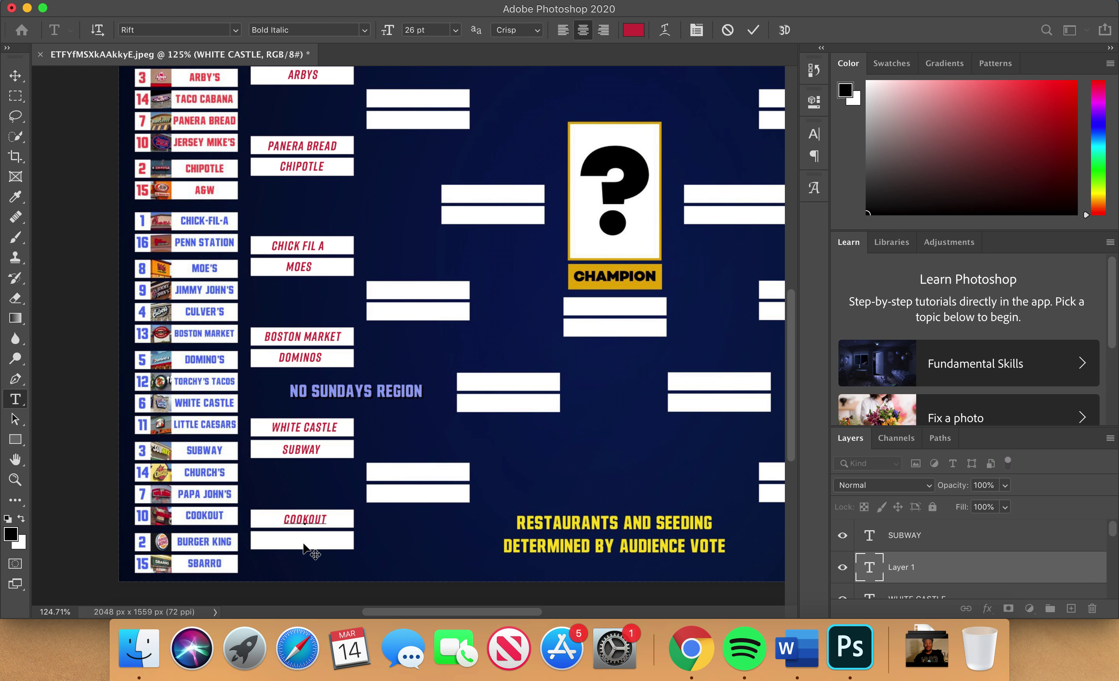
click(915, 535)
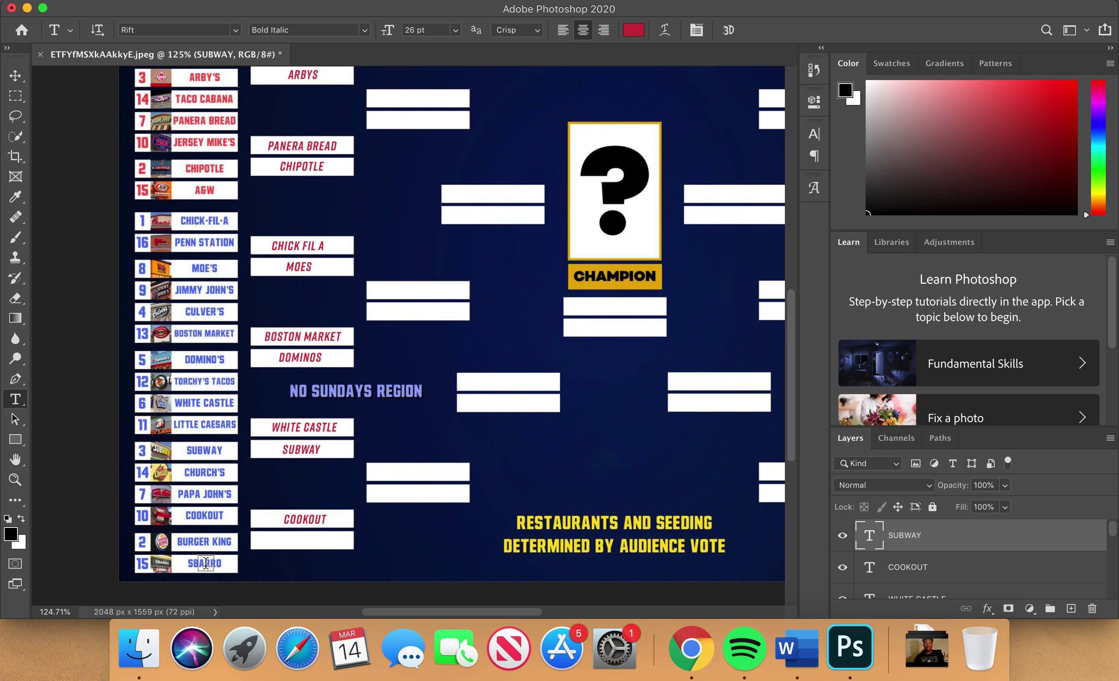
Add centred text BURGER KING in the last second-round slot of the No Sundays region, under COOKOUT
click(277, 541)
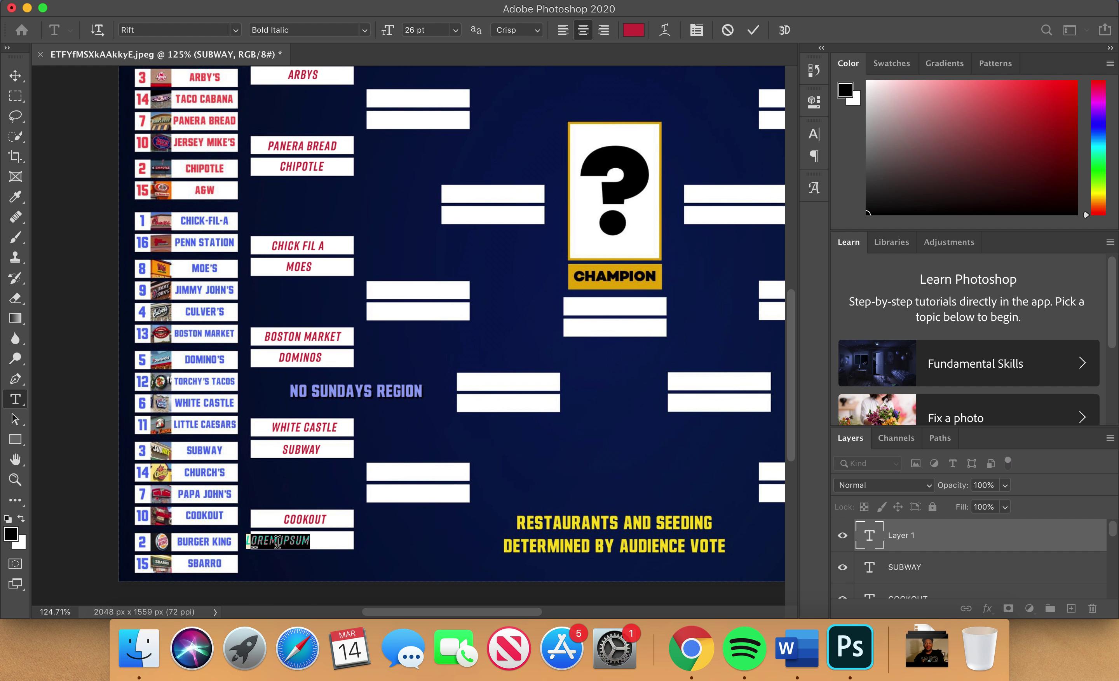
text(BURGER KING)
drag(337, 562, 358, 558)
scroll(601, 407, right, 10)
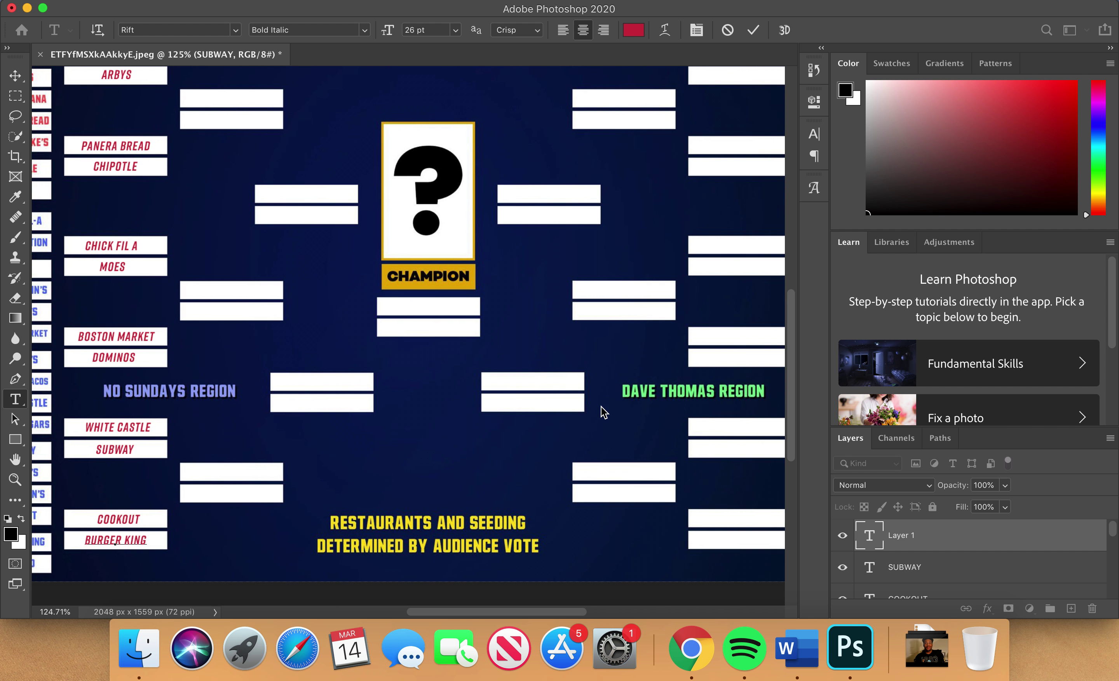
scroll(603, 411, right, 5)
scroll(603, 412, down, 6)
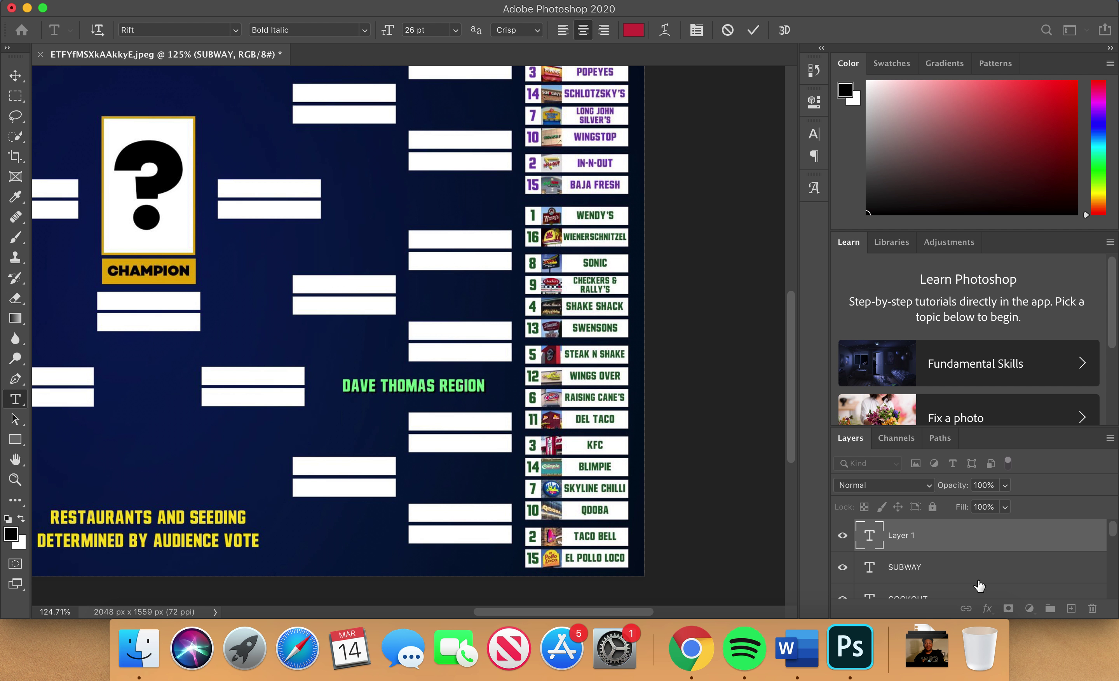
click(968, 569)
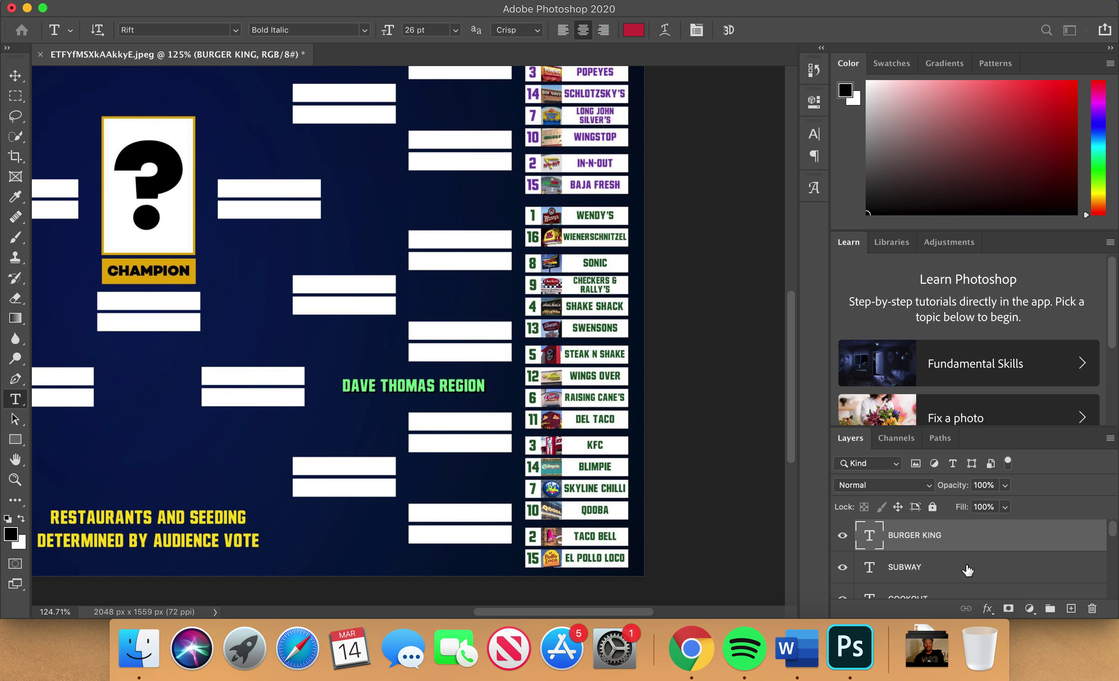
Add centred text WENDYS and SONIC in the first pair of second-round slots of the Dave Thomas region
click(483, 240)
text(WENDYS)
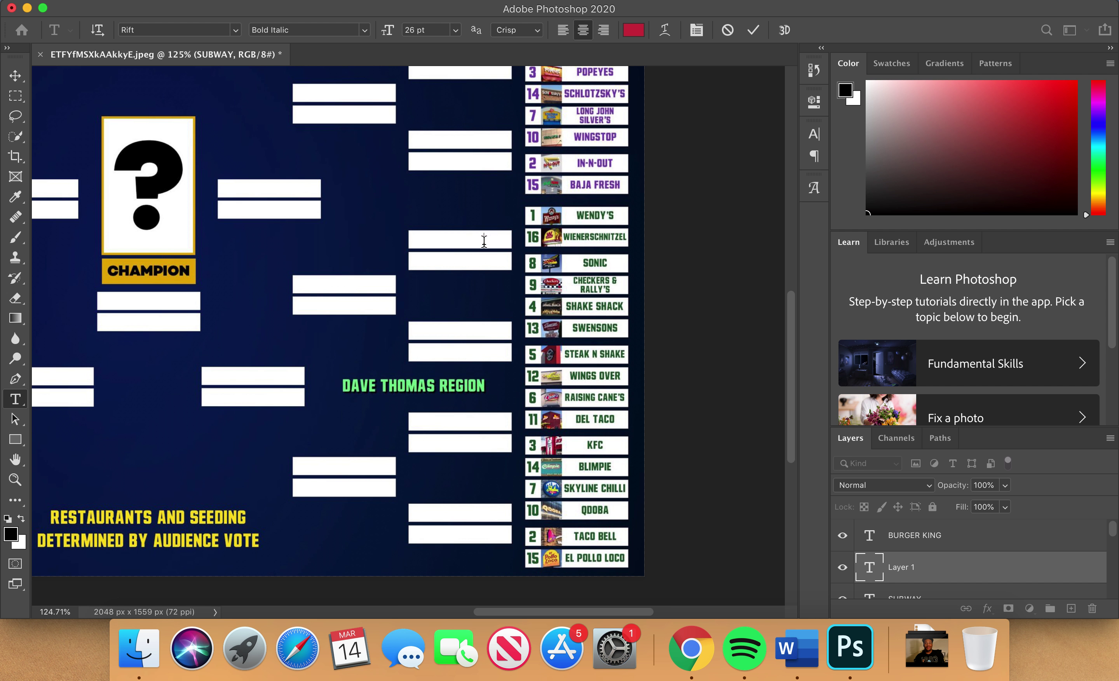
drag(514, 254, 494, 254)
click(967, 537)
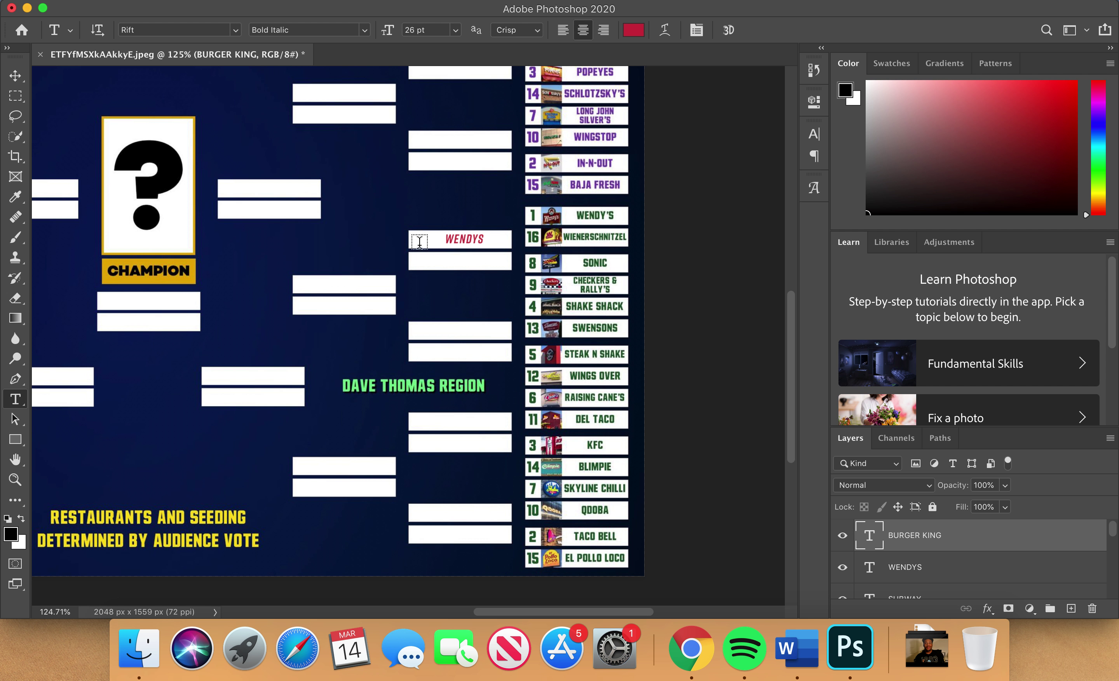
click(486, 265)
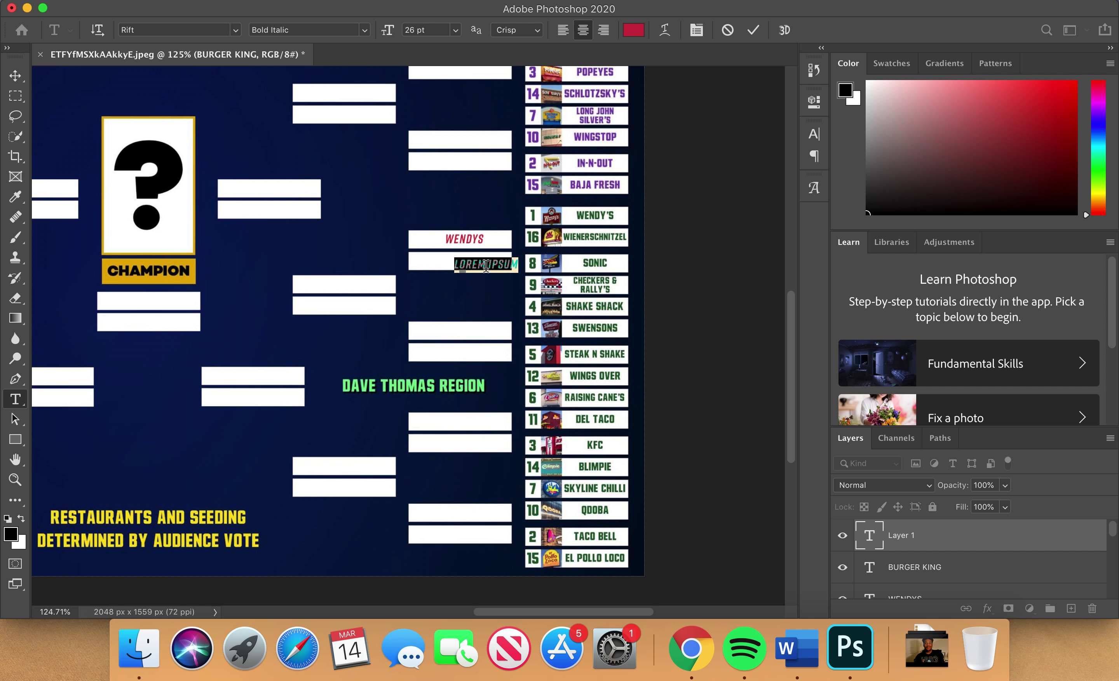
text(SONIC)
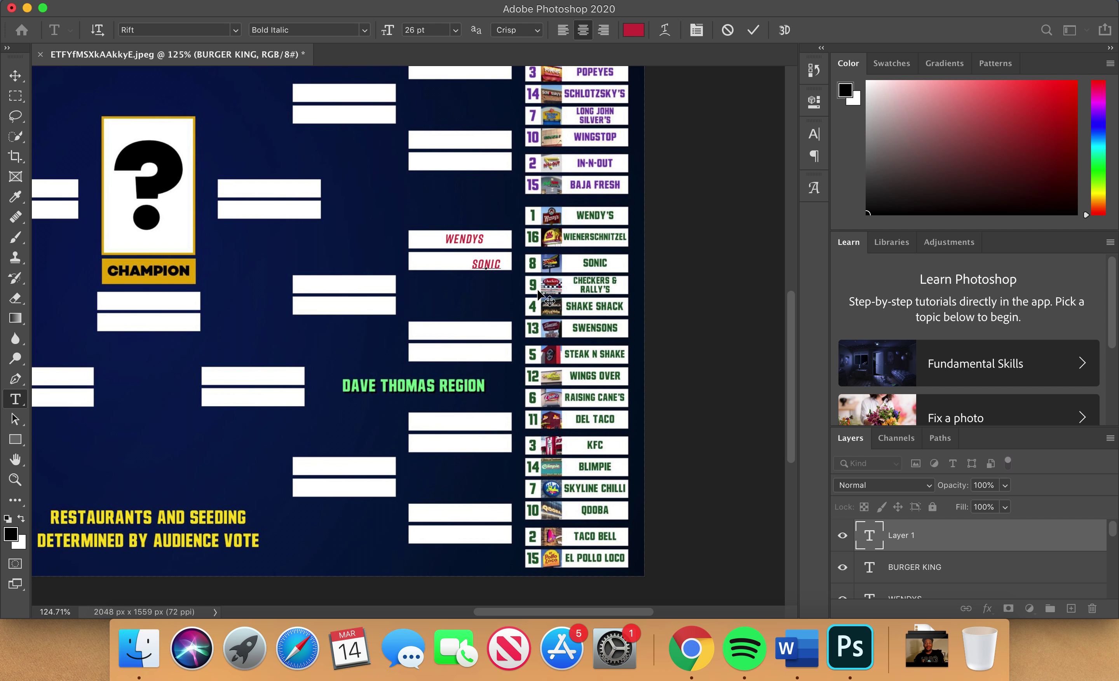
drag(523, 289, 511, 290)
click(926, 581)
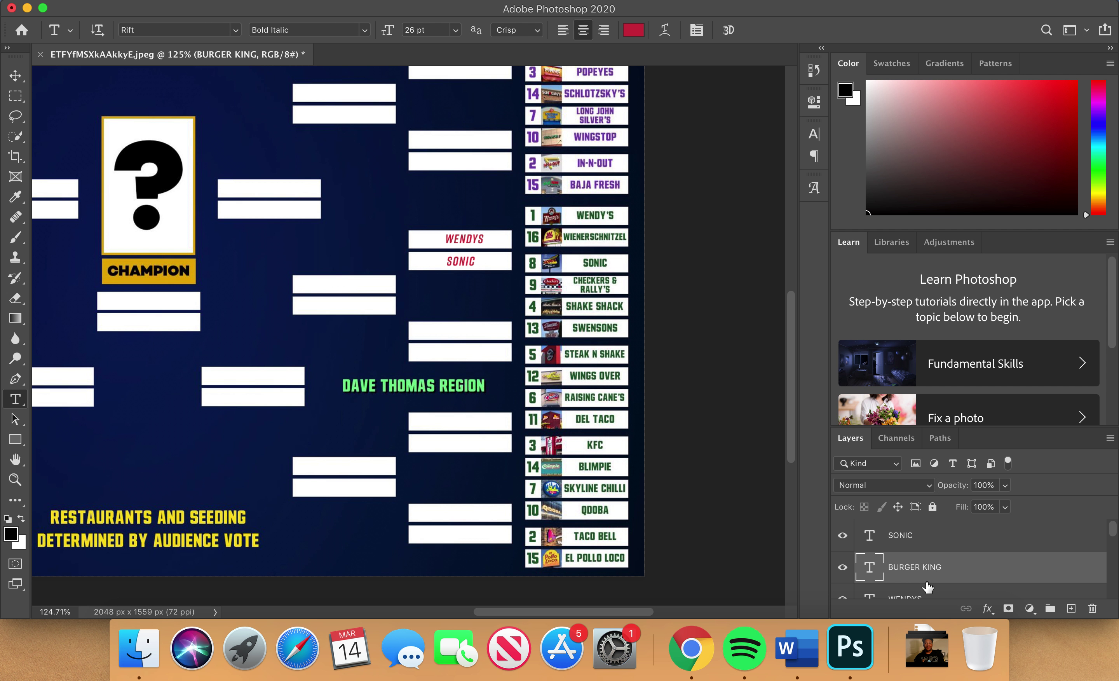
Add centred text SHAKE SHACK in the upper slot of the second-round pair above the Dave Thomas Region title
click(490, 330)
key(BackSpace)
text(SHAKE SHACK)
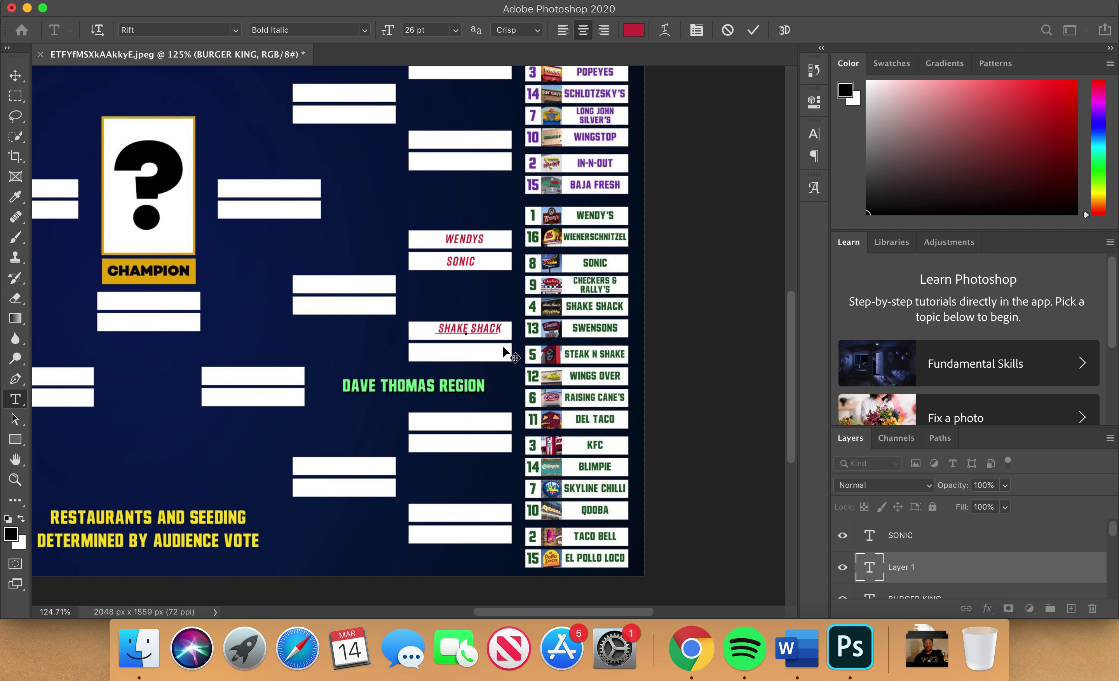
key(super+Left)
key(super+Down)
key(super+Left)
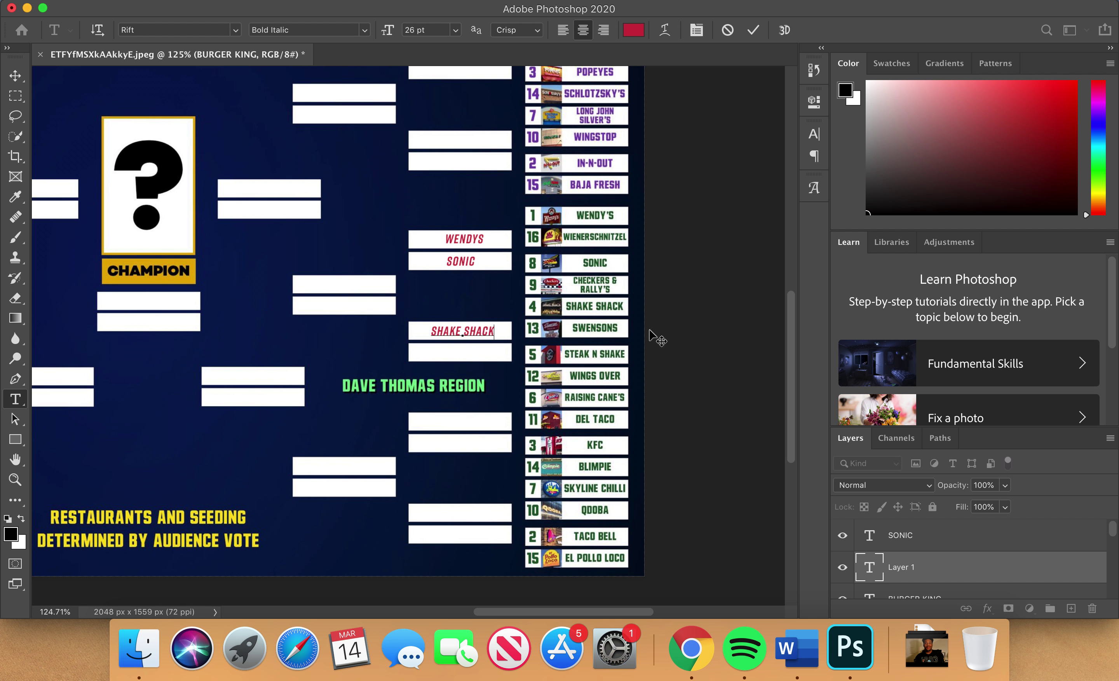
click(907, 537)
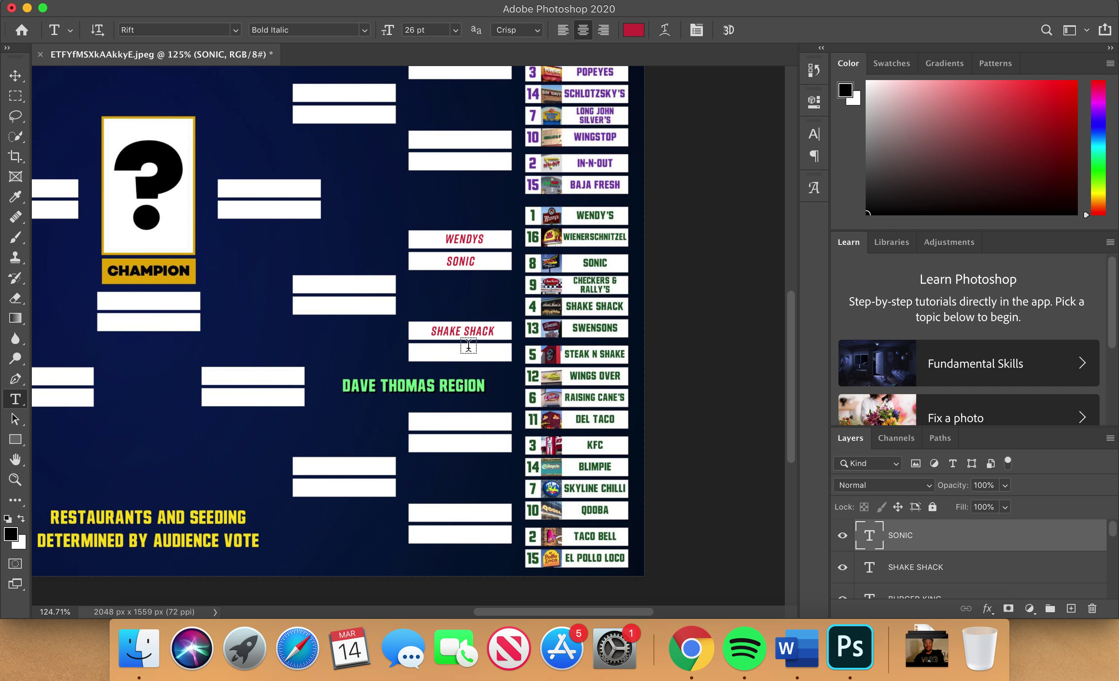
Add centred text STEAK N SHAKE in the second-round slot under SHAKE SHACK
click(463, 352)
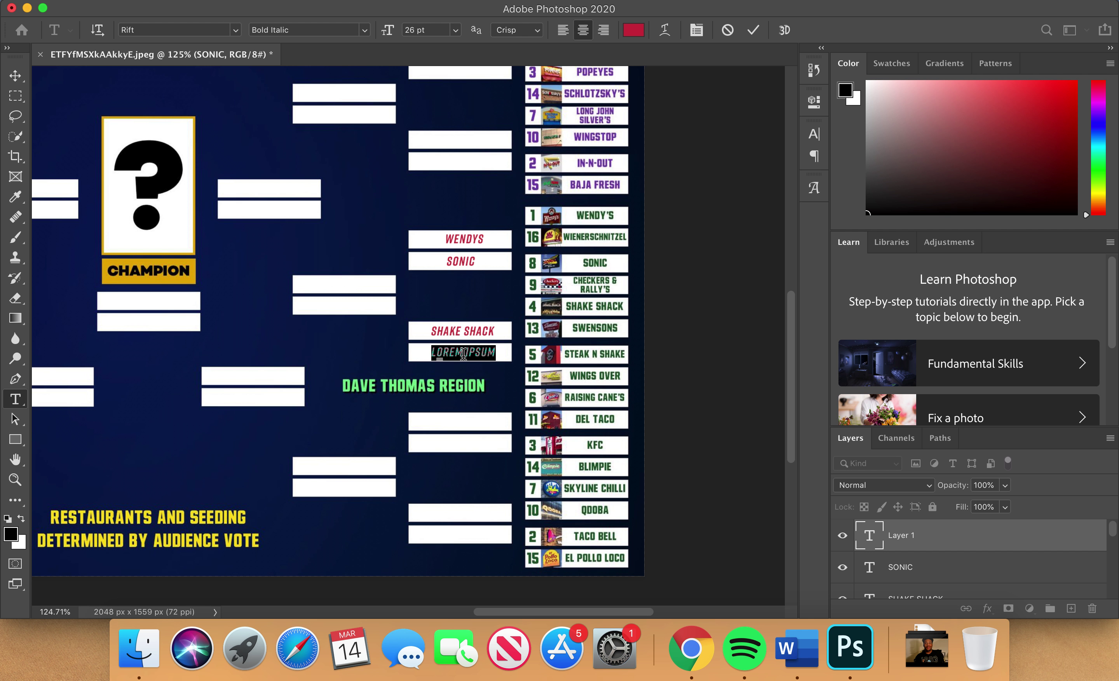
text(STEA)
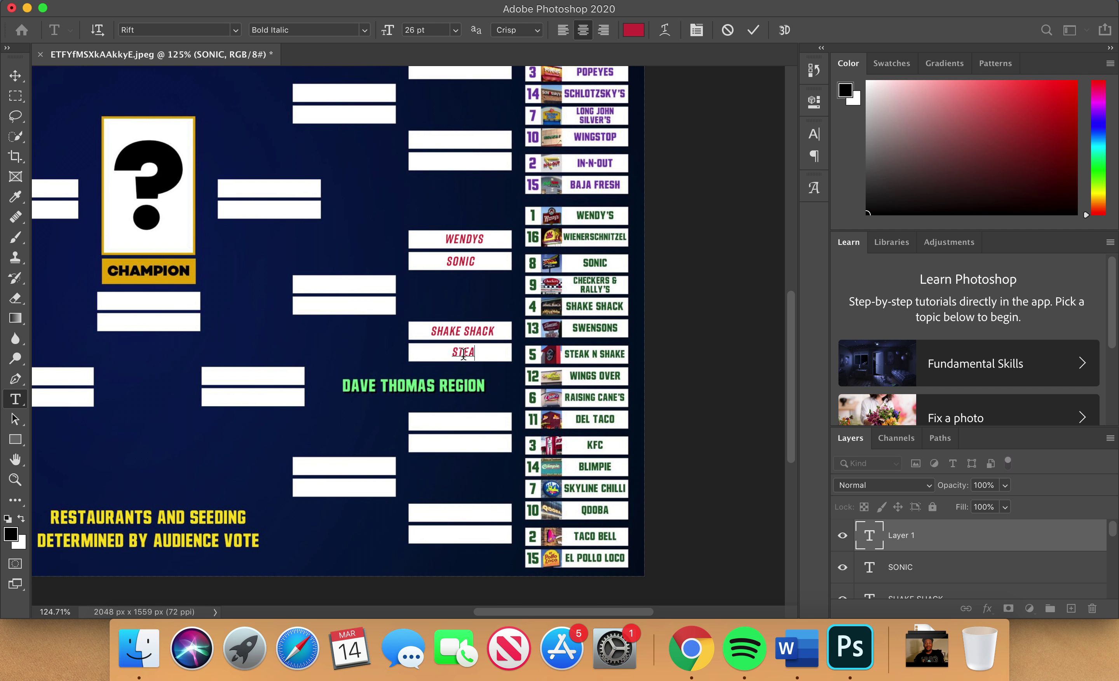
text(K N SHAKE)
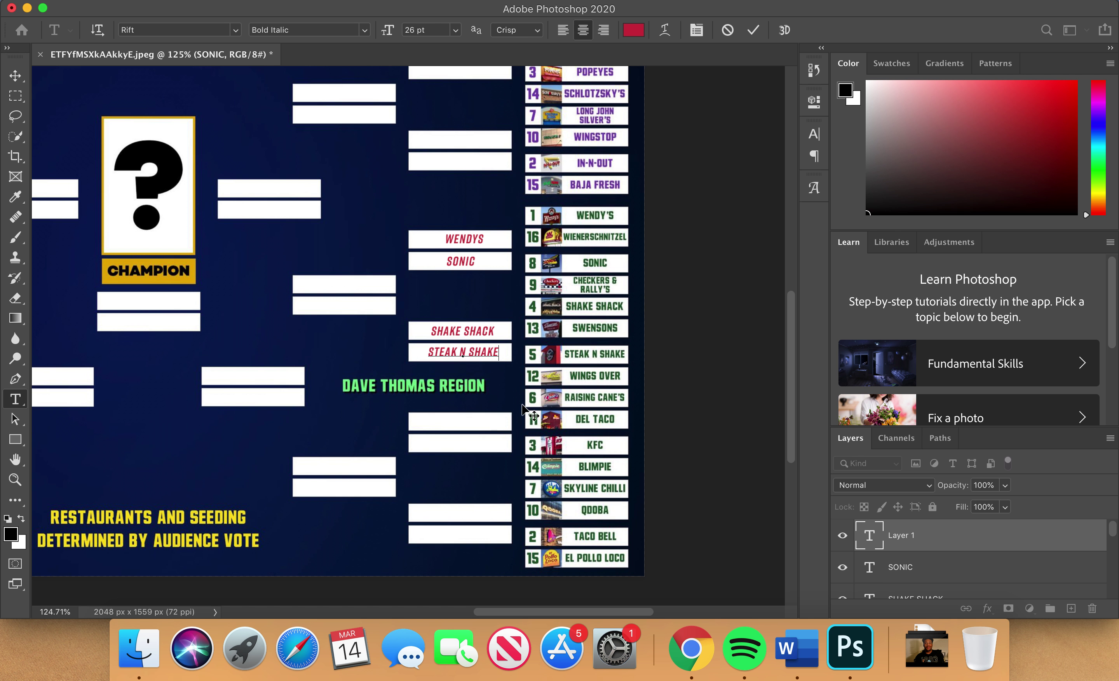
click(989, 580)
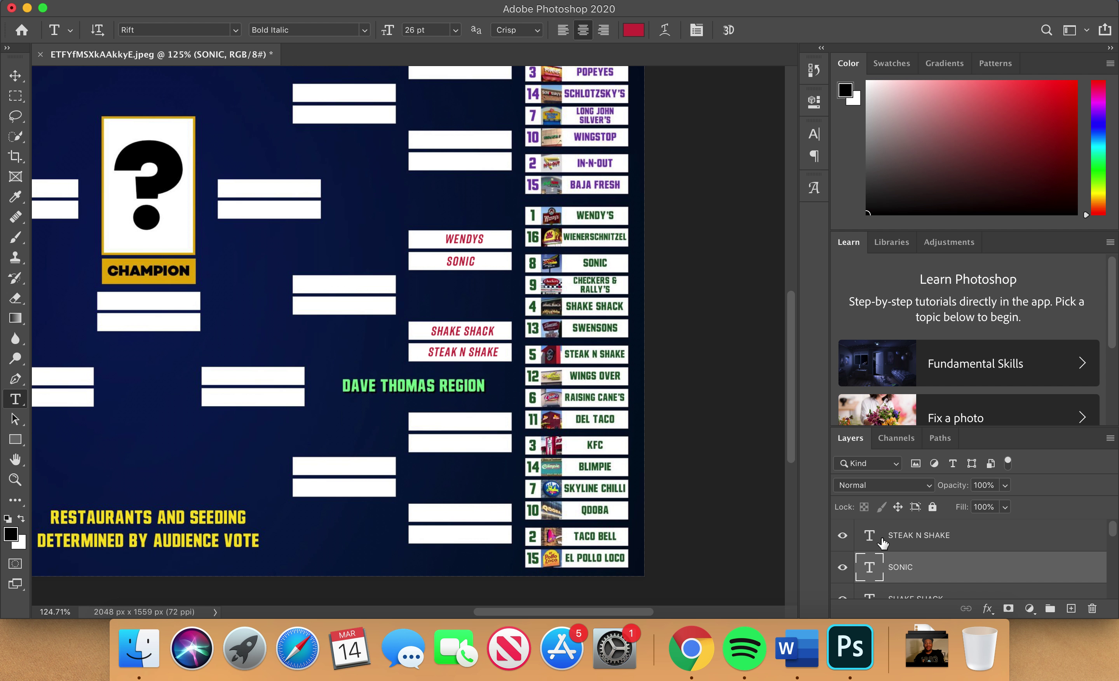
Add centred text RAISIN CANES in the first second-round slot below the Dave Thomas Region title
click(481, 421)
text(RAISIN)
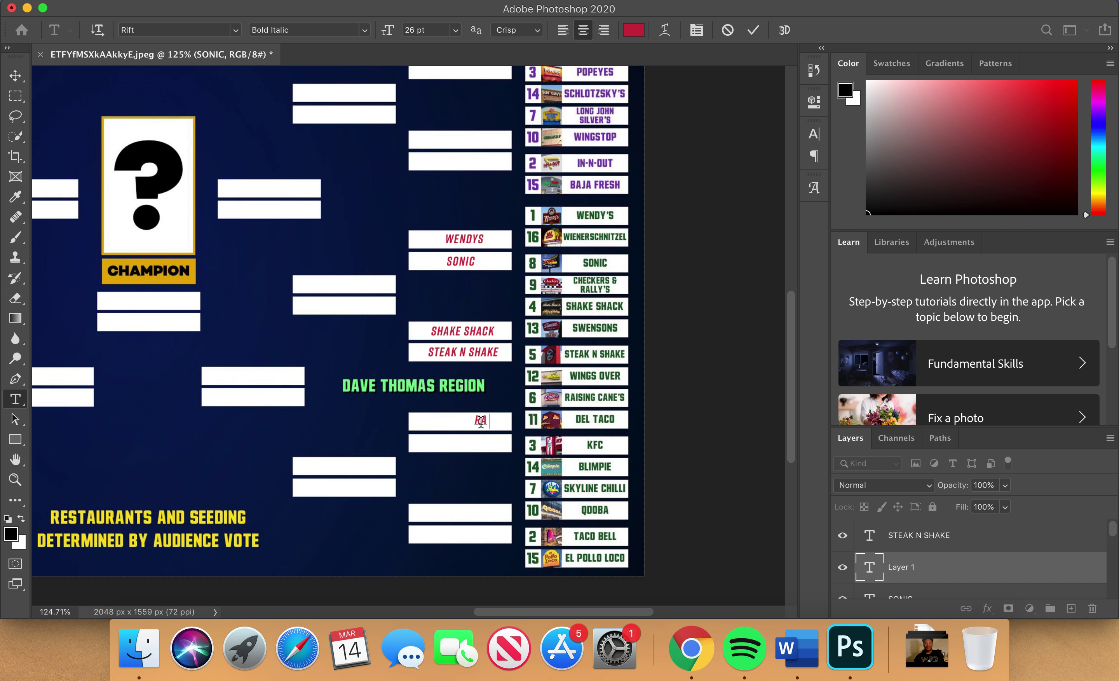
key(BackSpace)
key(BackSpace)
key(BackSpace)
text(ISIN CANES)
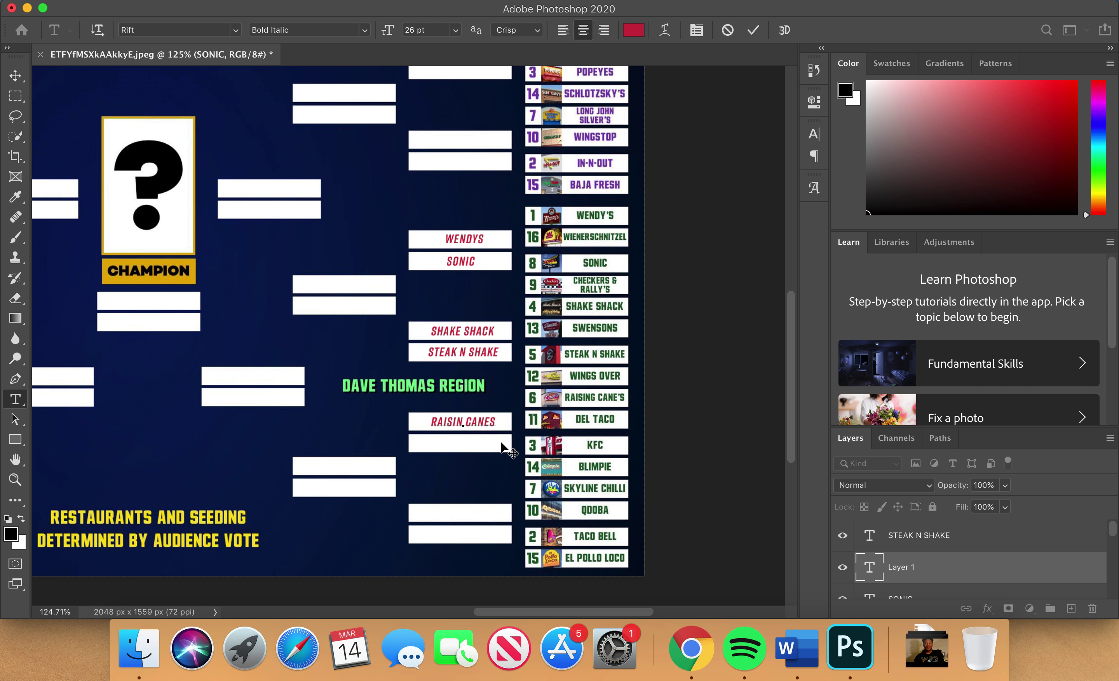
click(918, 535)
click(919, 535)
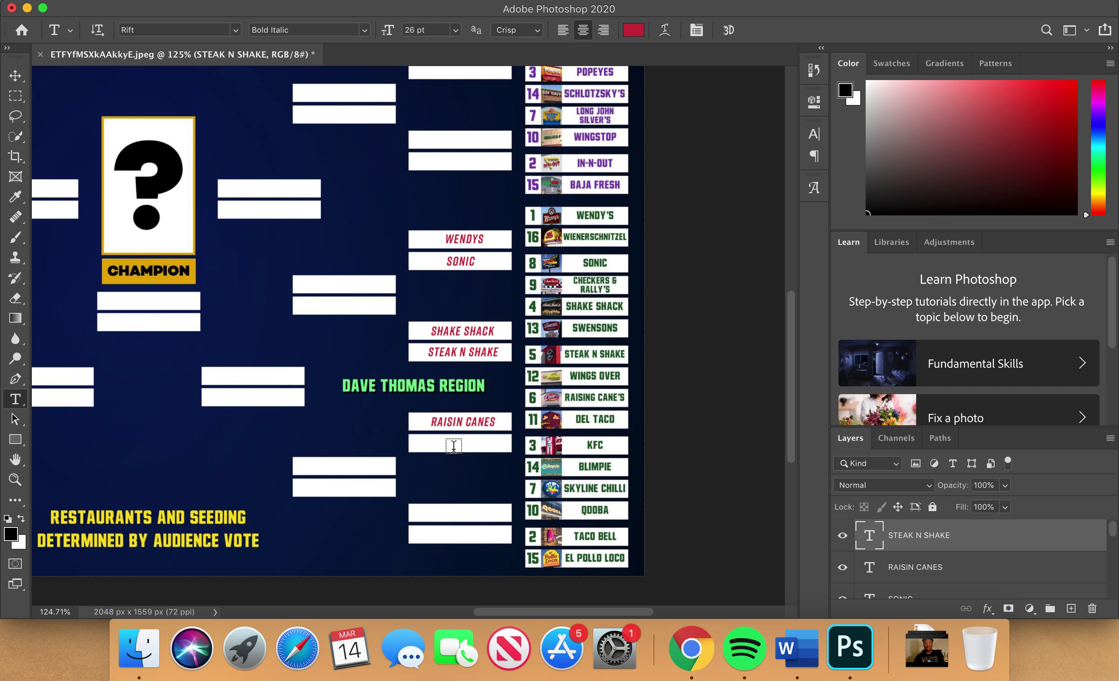
Add centred text KFC in the second-round slot under RAISIN CANES in the Dave Thomas region
click(453, 445)
text(KFC)
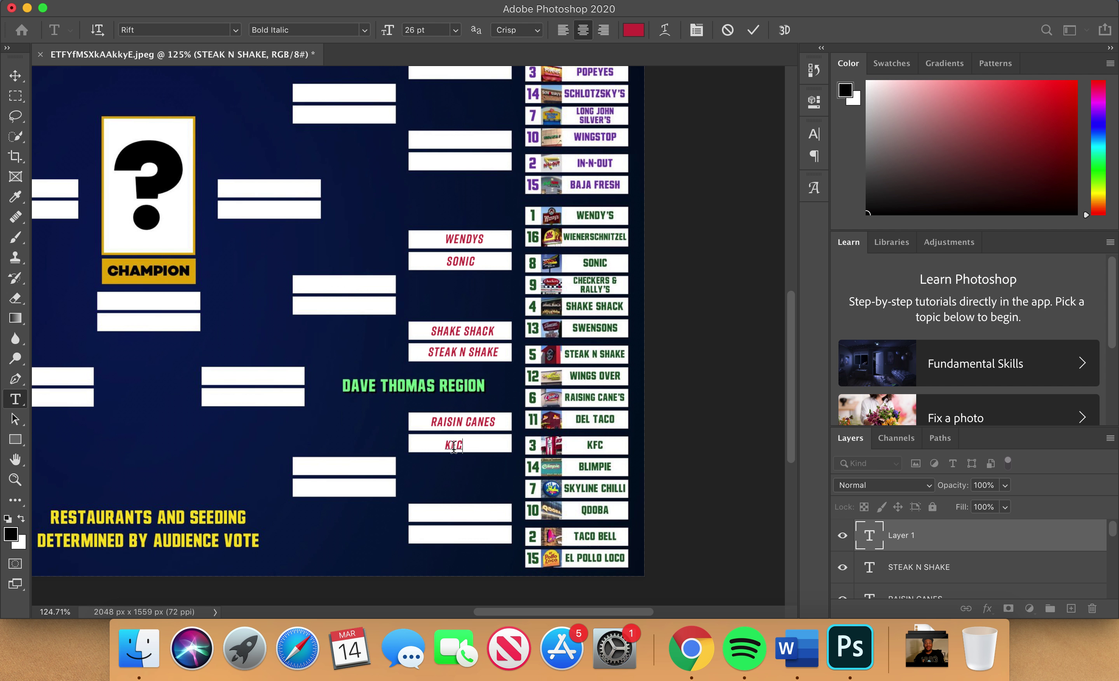
drag(498, 451, 504, 452)
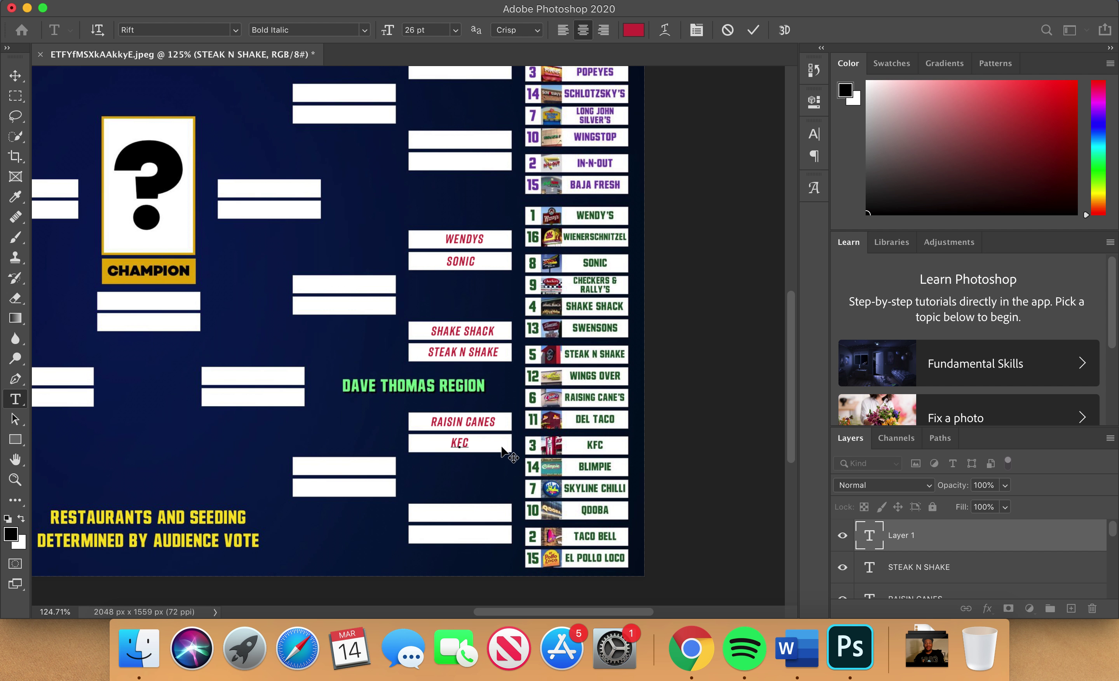
click(938, 572)
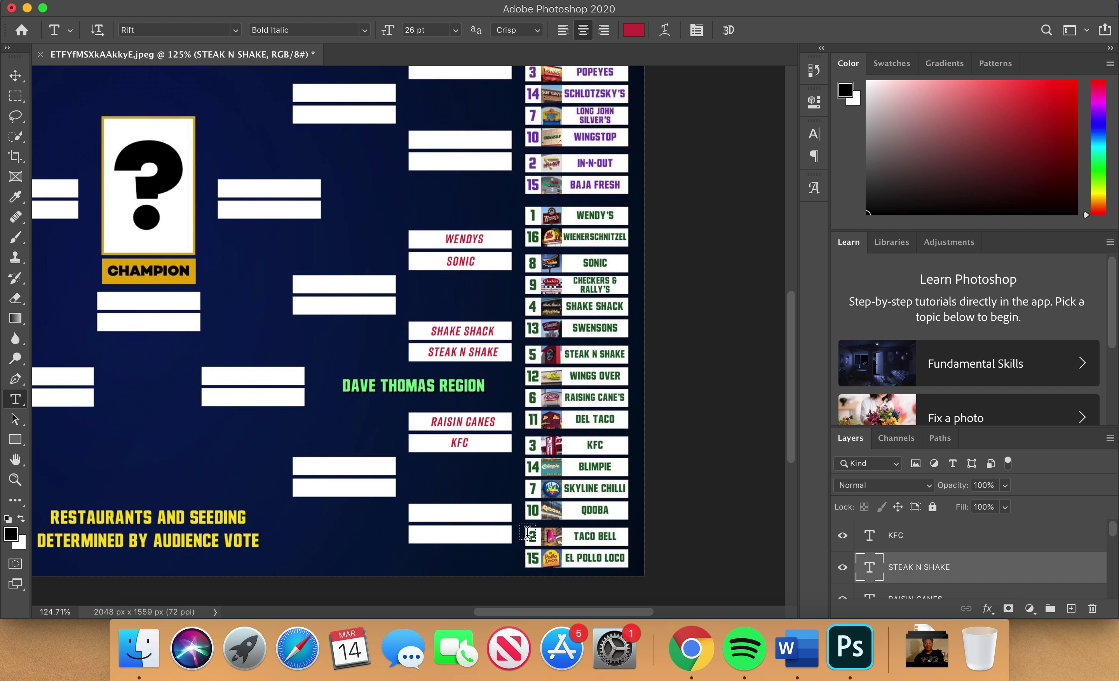
Add centred text QDOBA and TACO BELL in the last pair of second-round slots of the Dave Thomas region
click(461, 504)
text(QDOBA)
click(926, 534)
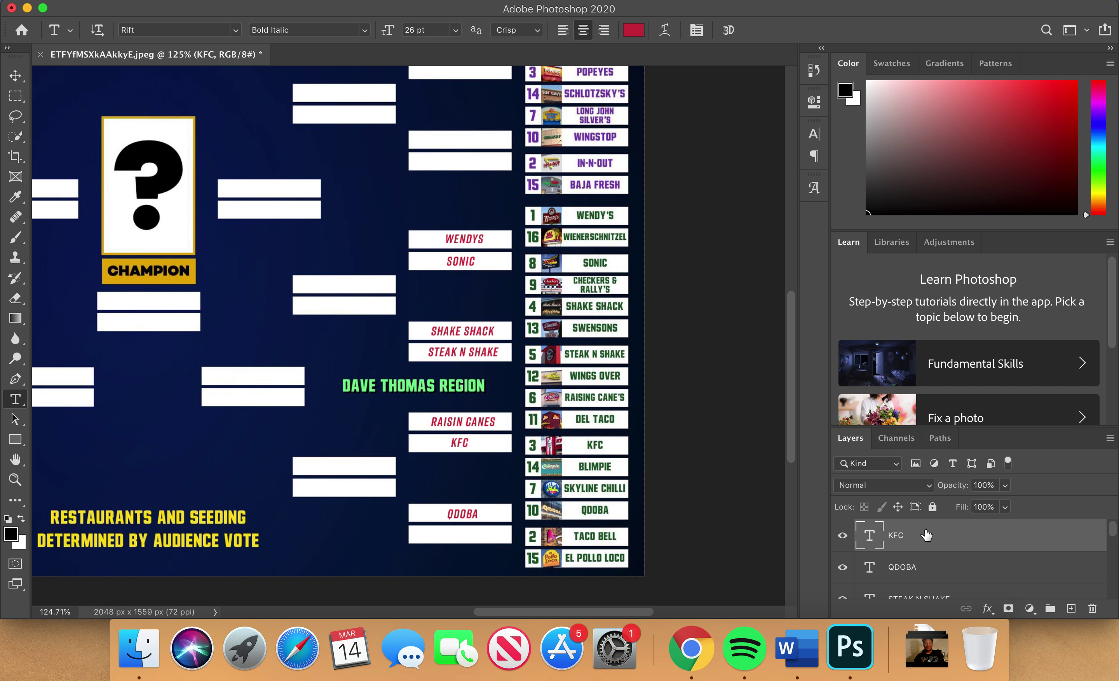
click(484, 542)
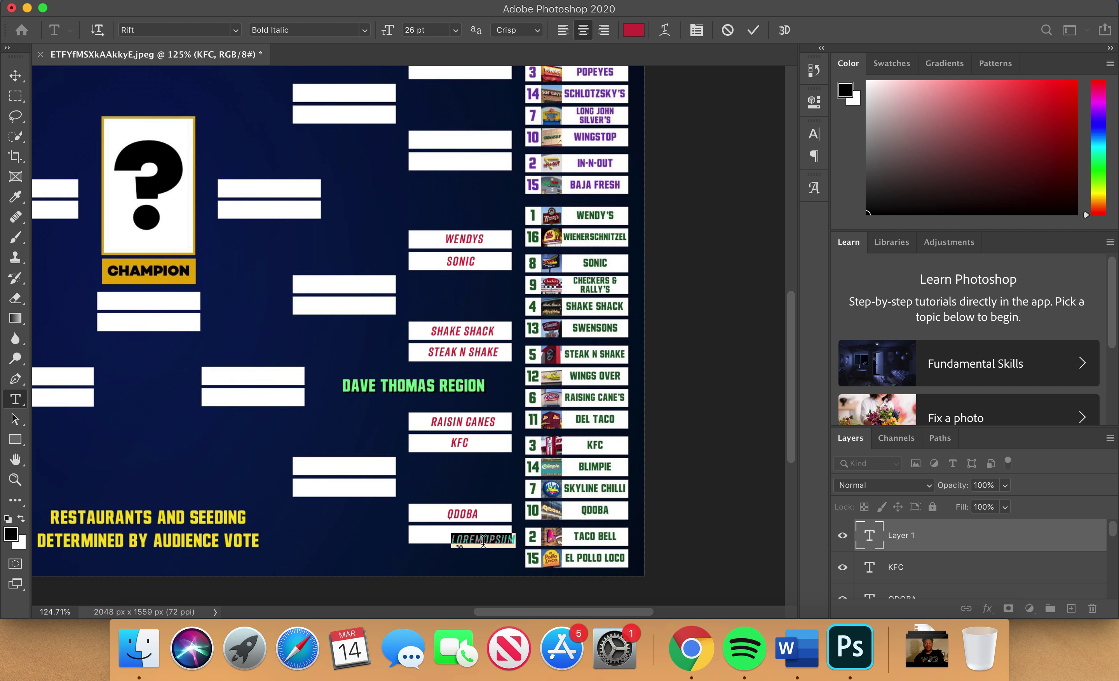
text(TACO BELL)
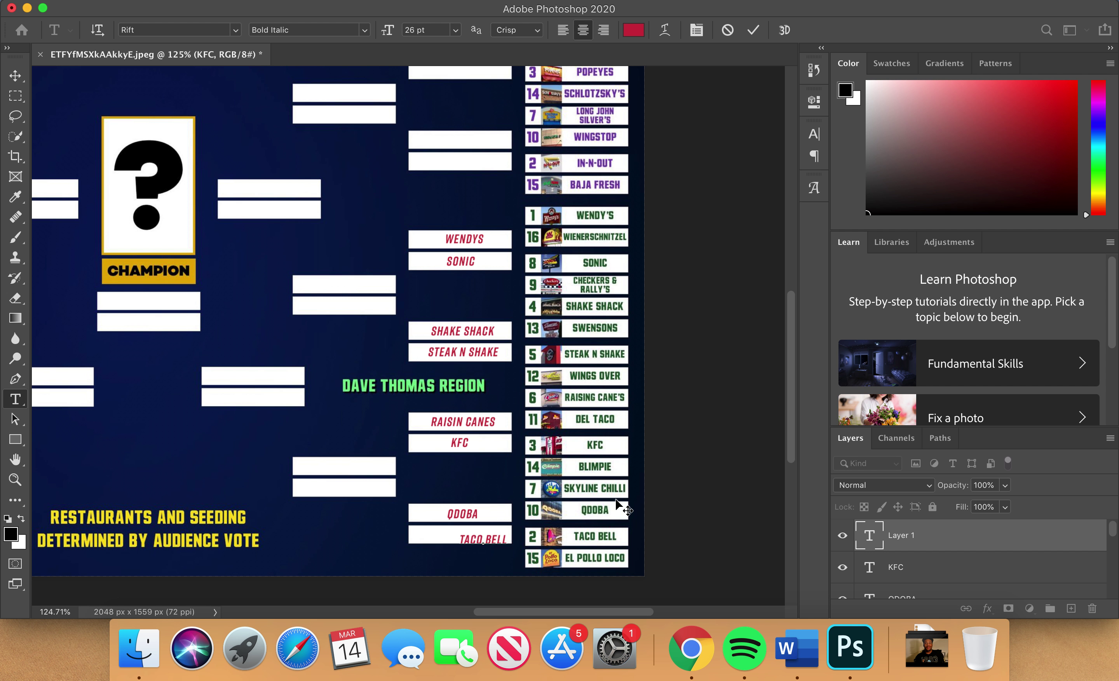
drag(533, 563, 512, 555)
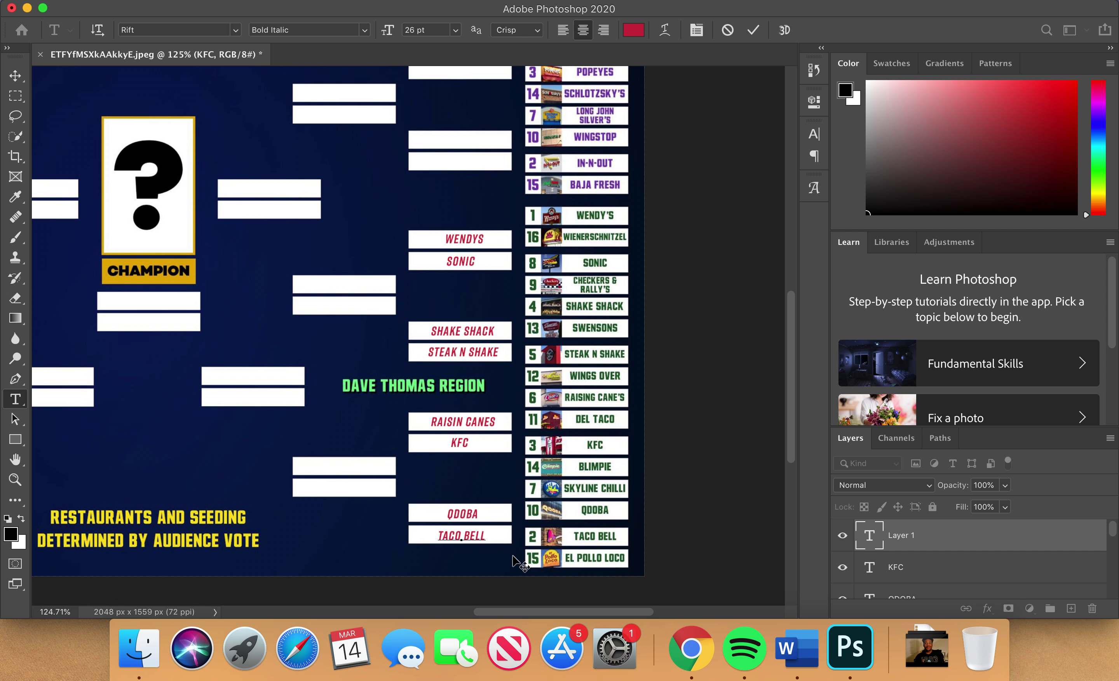
scroll(564, 457, up, 15)
scroll(565, 456, down, 7)
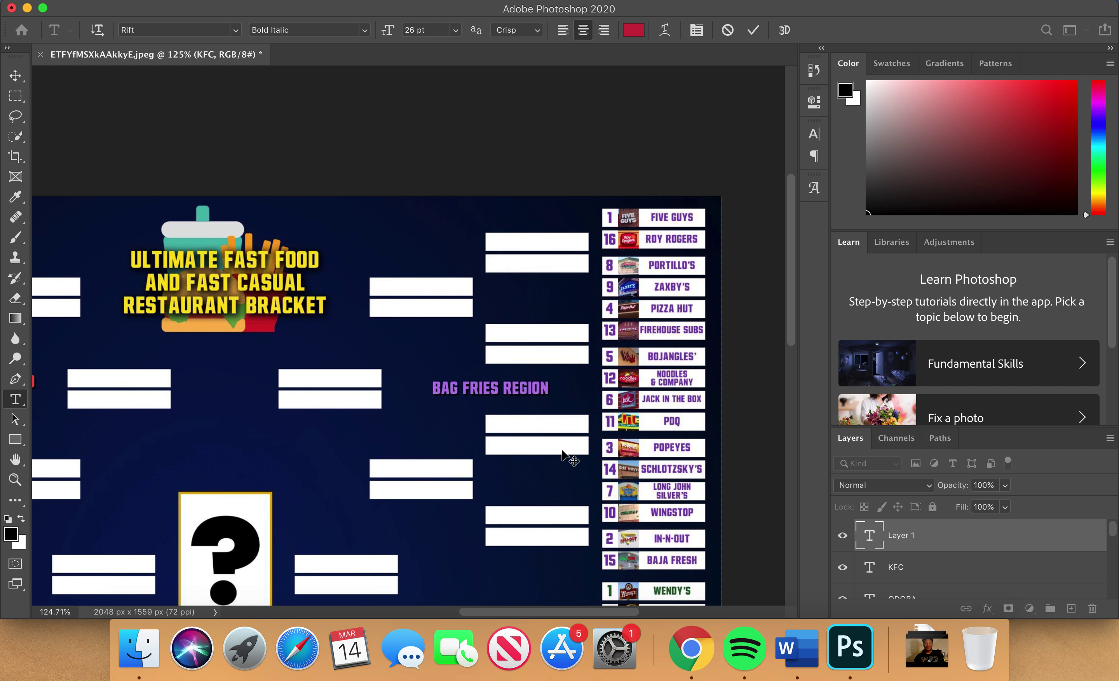
scroll(569, 457, down, 5)
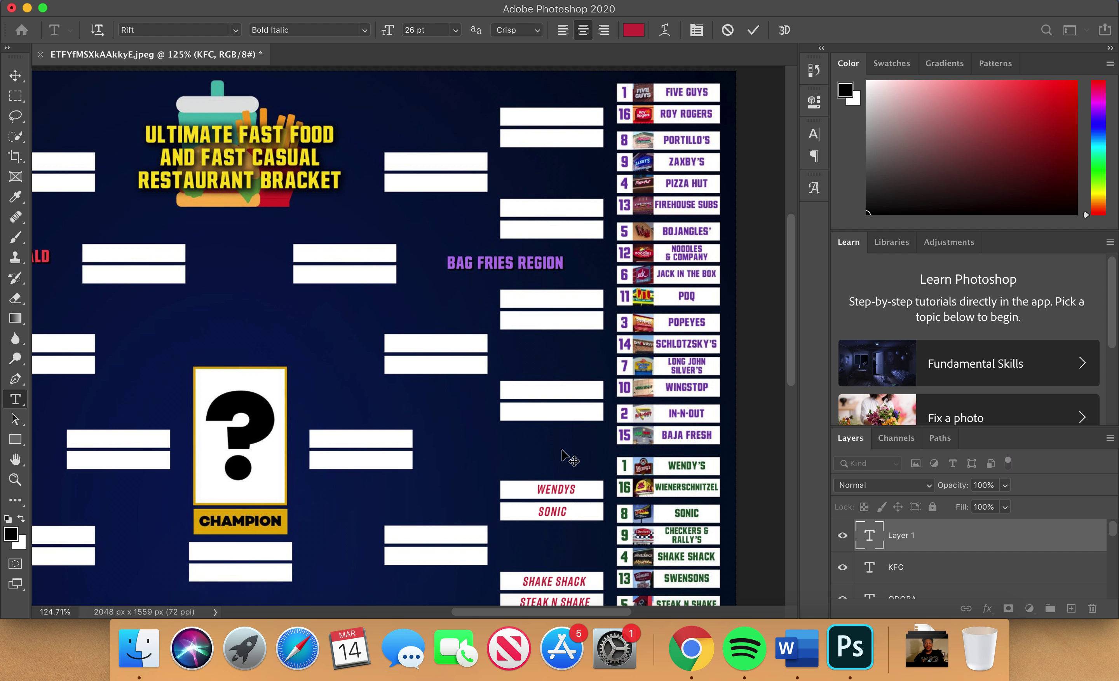
scroll(569, 456, left, 2)
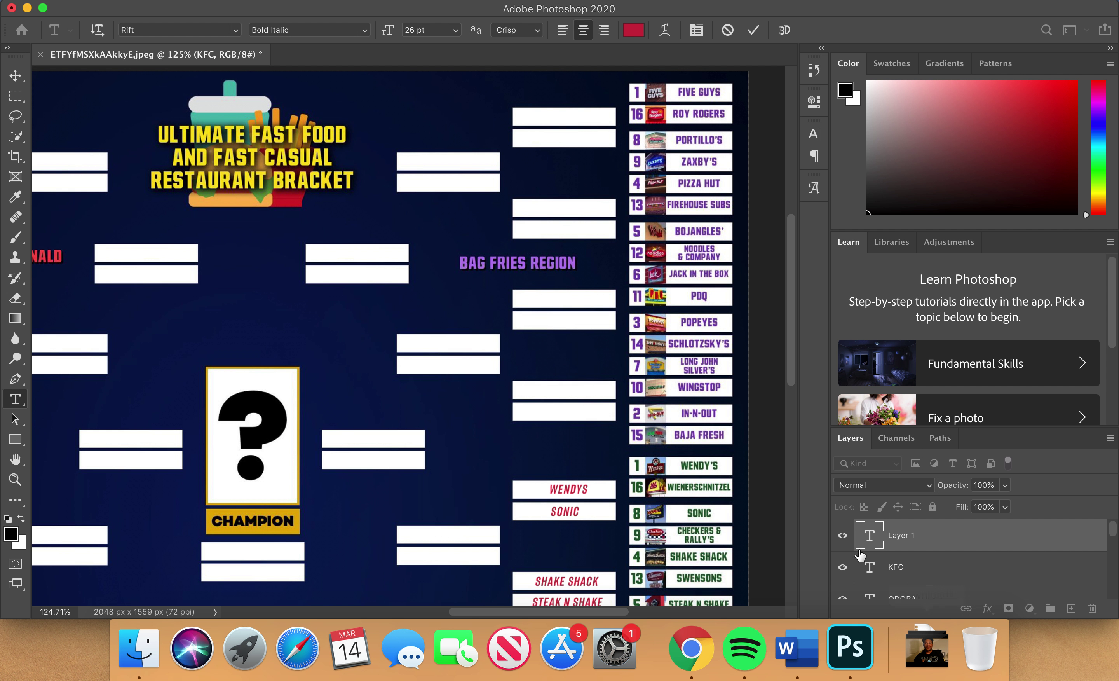
click(931, 556)
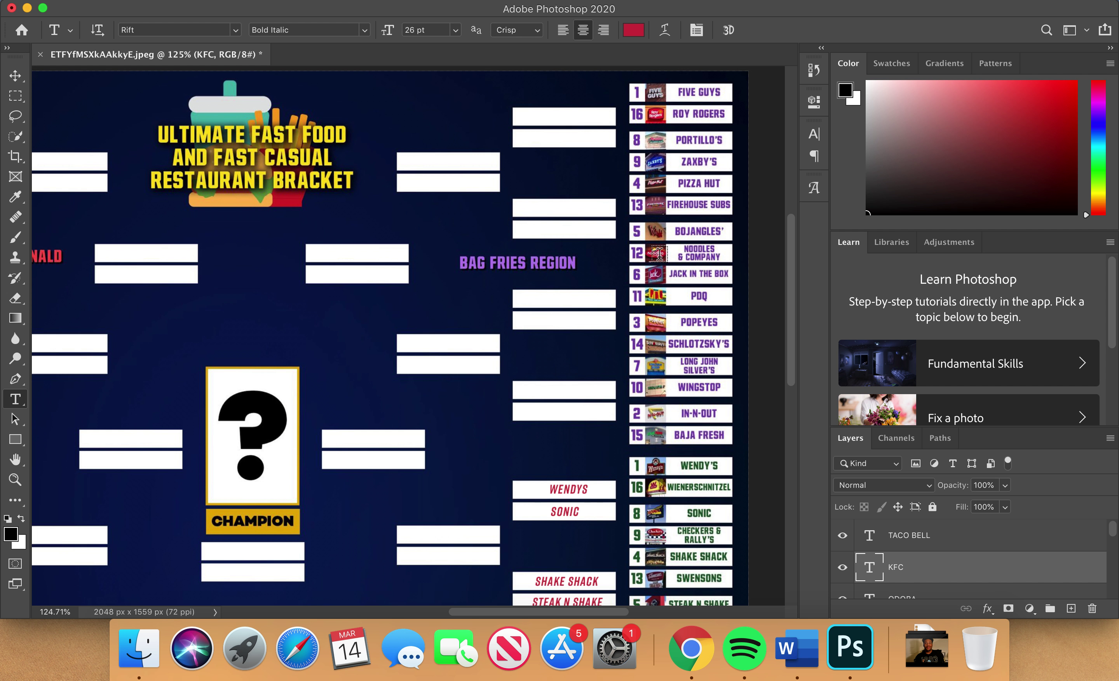
Add centred text FIVE GUYS and ZAXBY'S in the first pair of second-round slots of the Bag Fries region
click(565, 117)
text(FIVE GUYS)
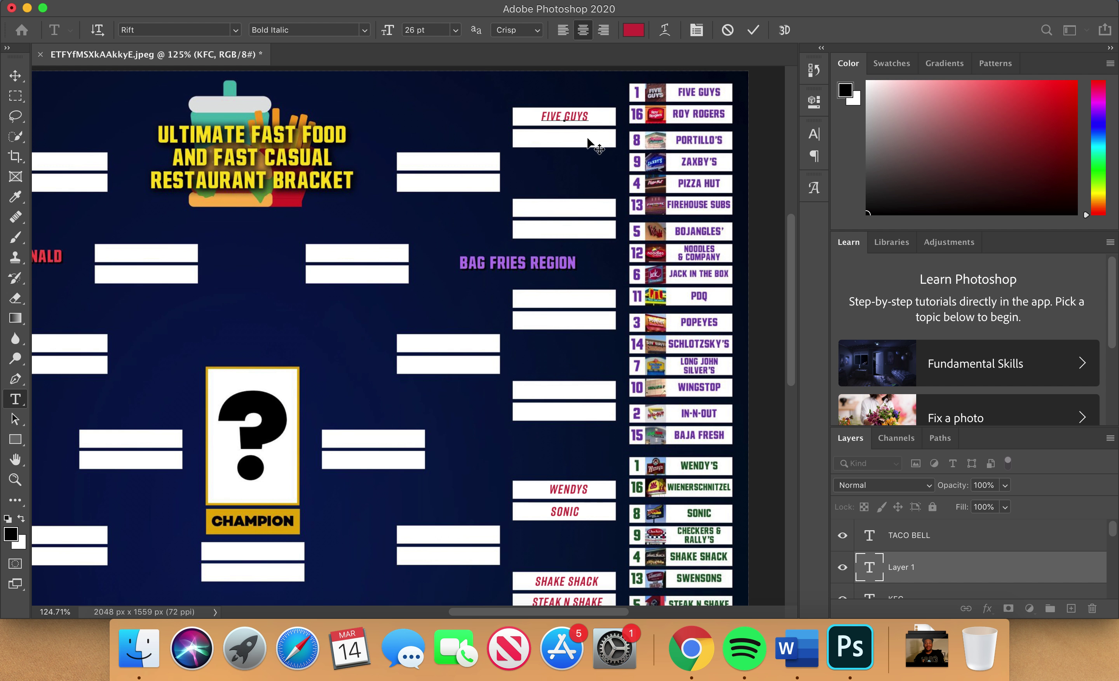
click(940, 534)
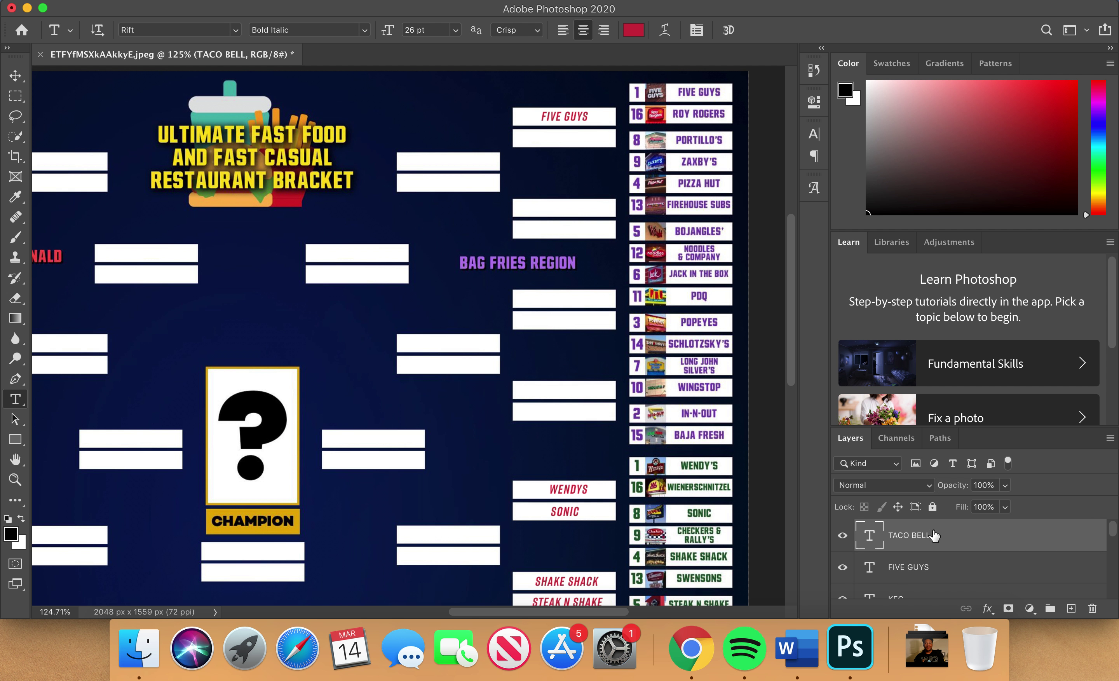
click(589, 139)
text(ZAXBY)
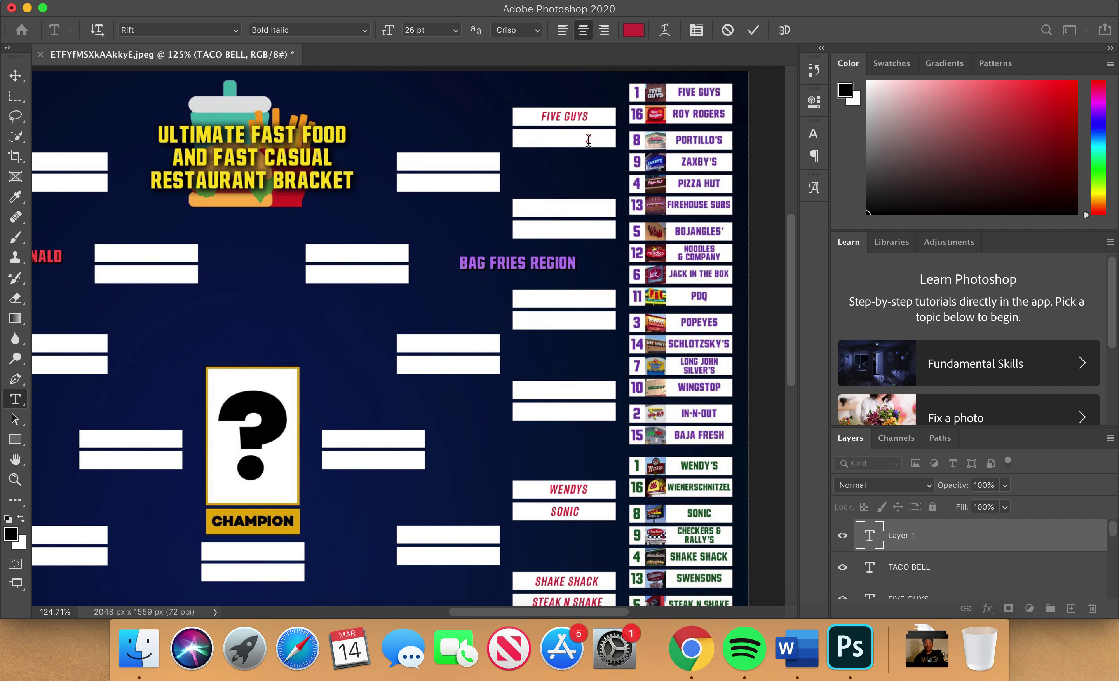
text('S)
drag(607, 157, 610, 158)
click(917, 569)
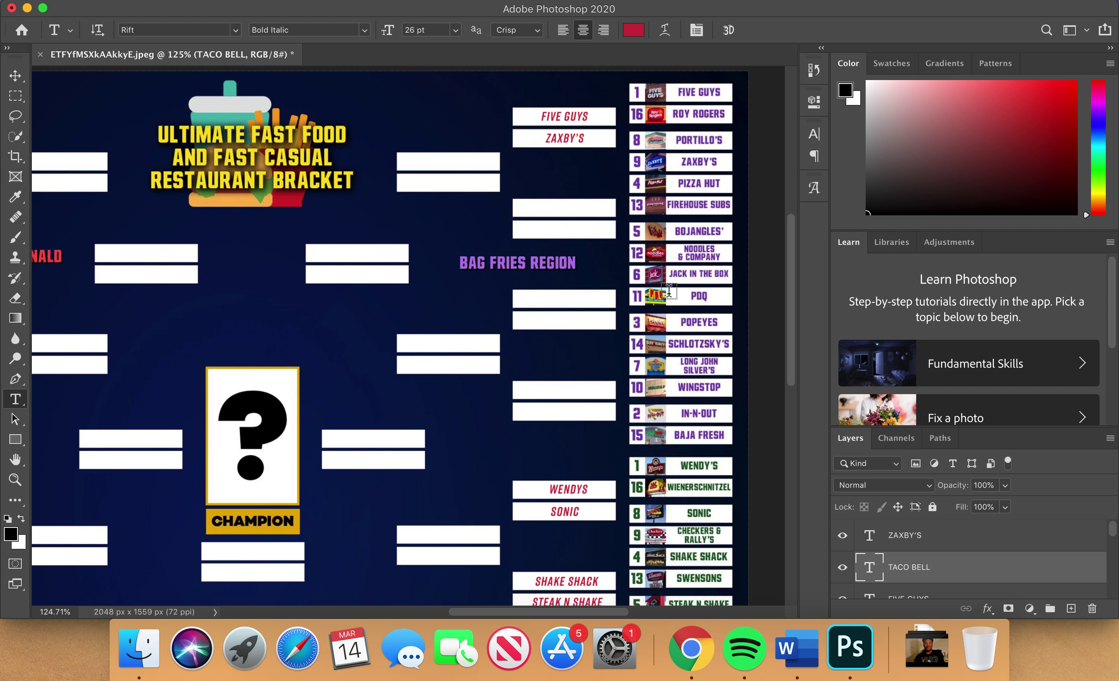
Add centred text PIZZA HUT in the upper slot of the second-round pair above the Bag Fries Region title
click(570, 214)
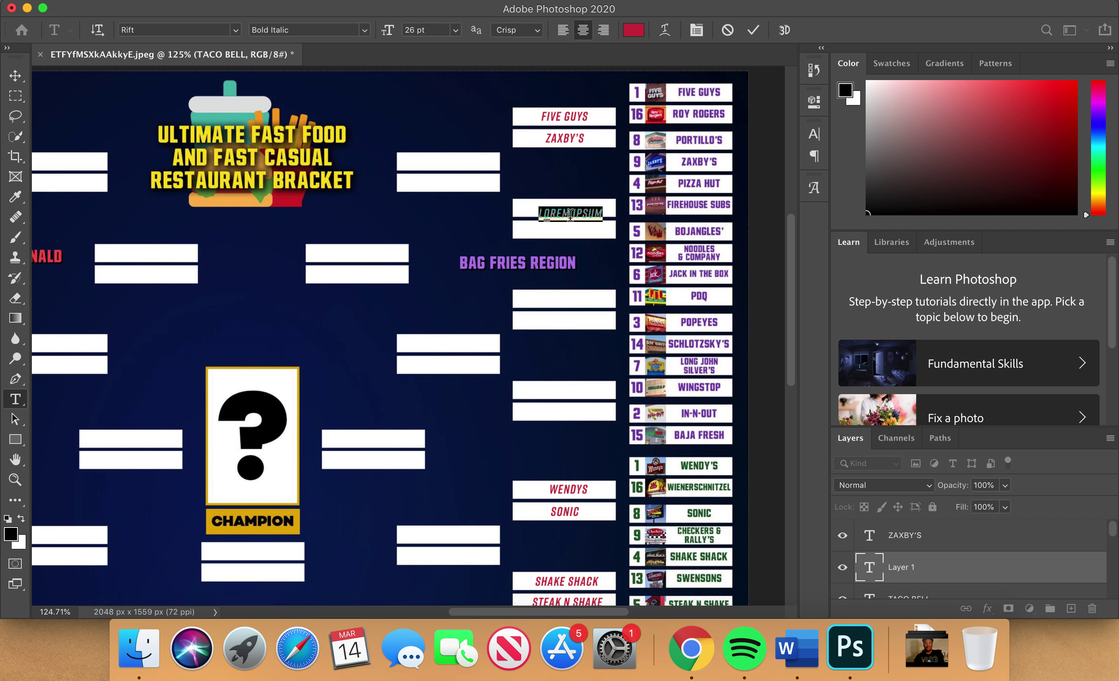
text(PIZZA HUT)
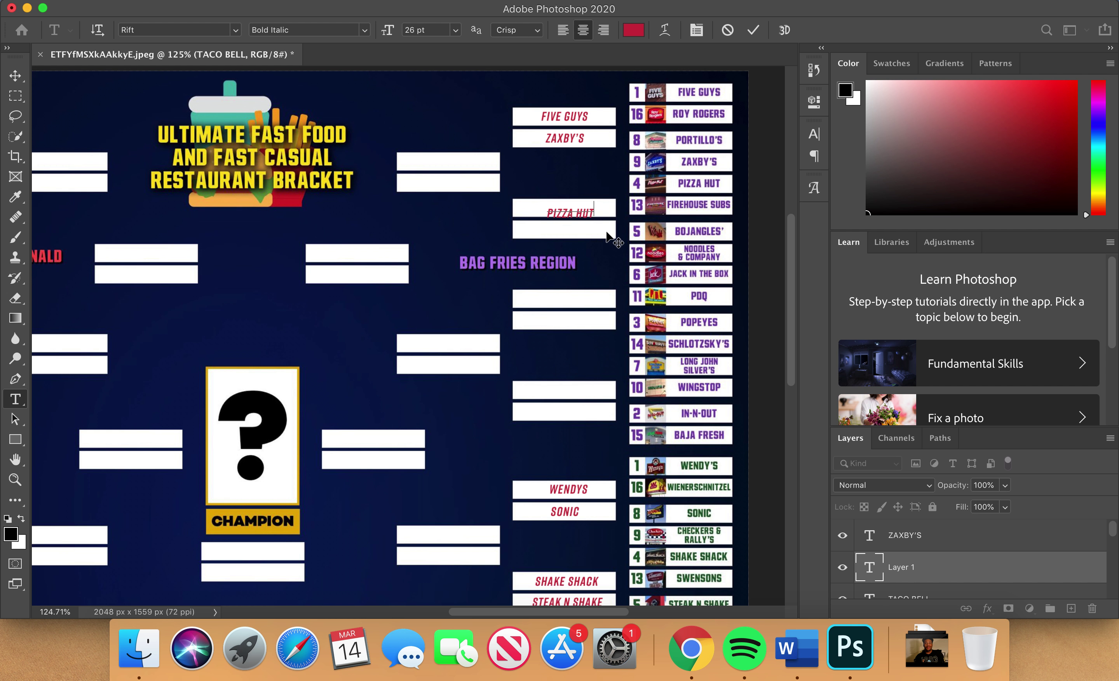
drag(606, 239, 602, 235)
click(933, 536)
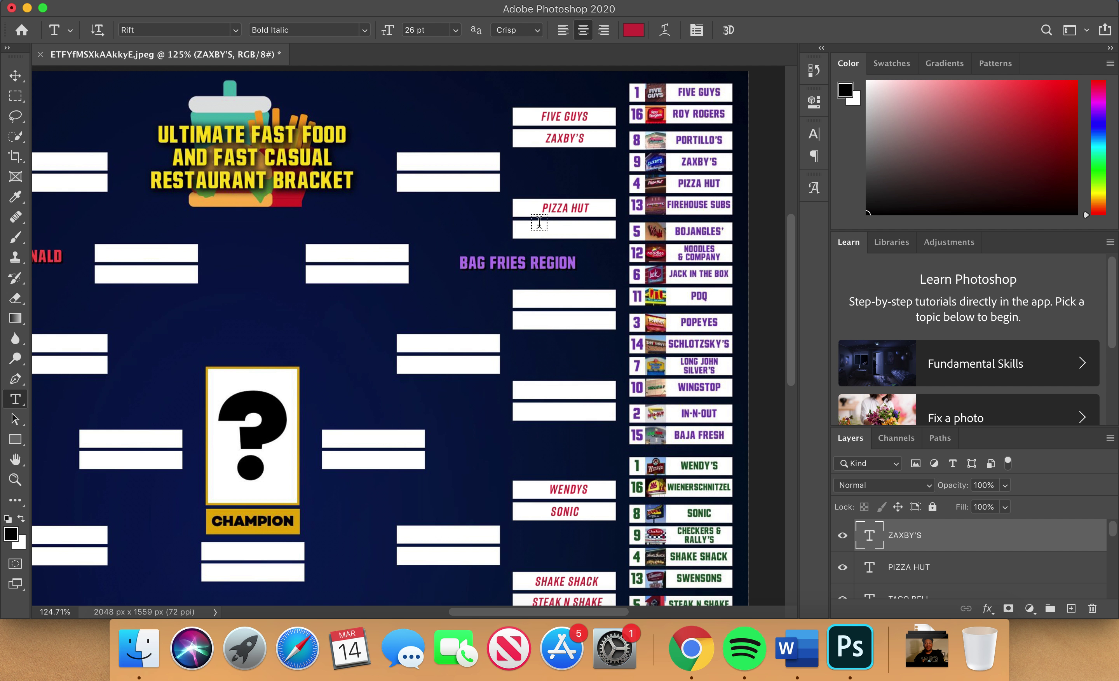
Add centred text BOJANGLES in the second-round slot under PIZZA HUT
click(581, 231)
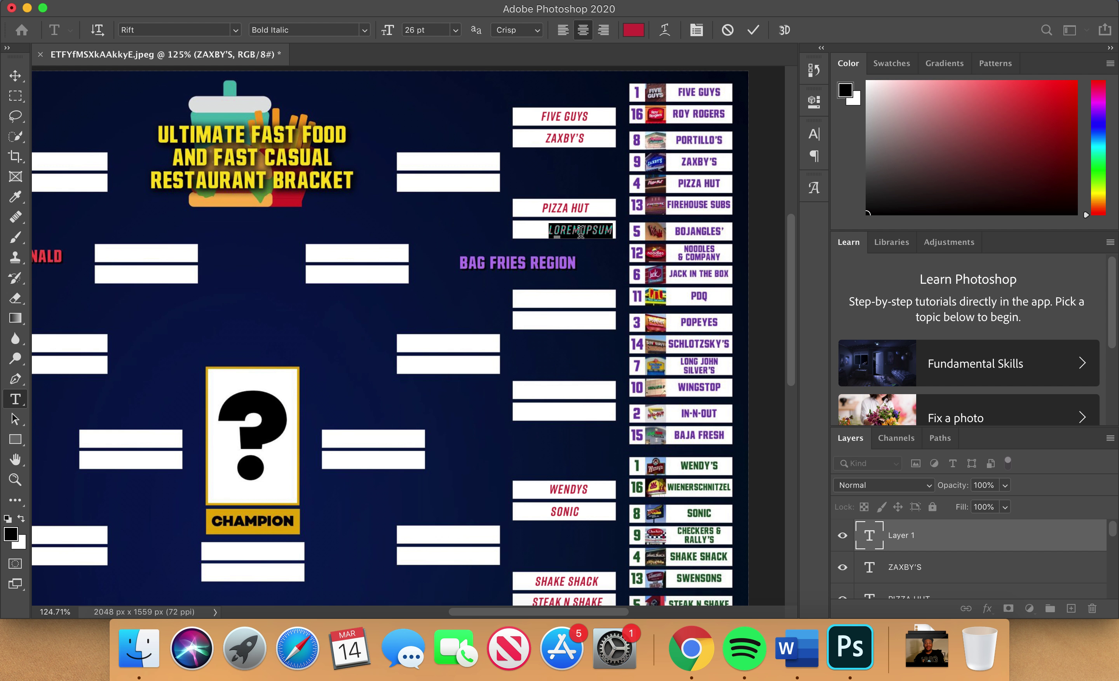
text(BOJANGE)
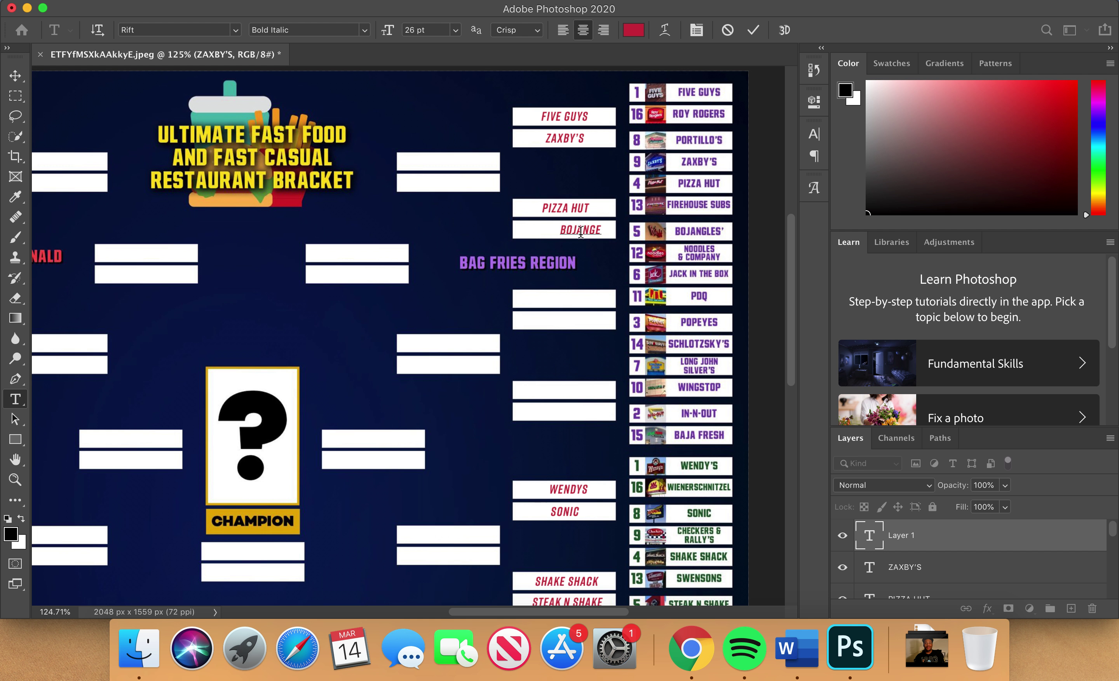
key(BackSpace)
text(LES)
drag(622, 257, 614, 253)
click(918, 583)
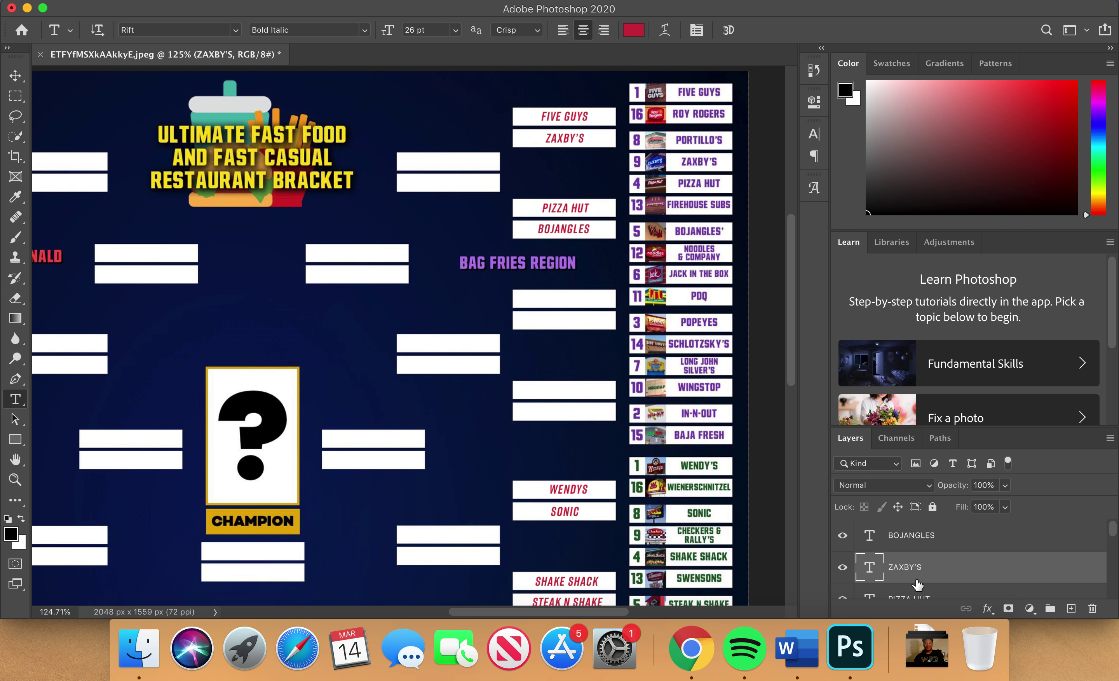
Add text PDQ and POPEYES in the second-round pair just below the Bag Fries Region title
click(554, 300)
text(PDQ)
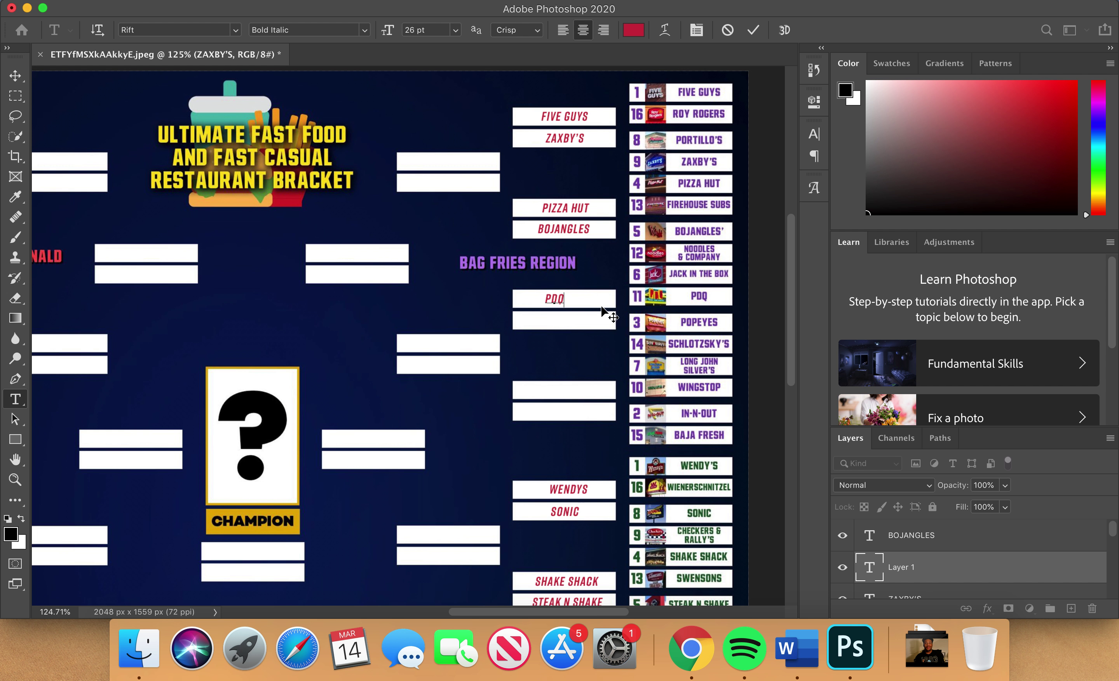
drag(604, 307, 612, 307)
click(978, 551)
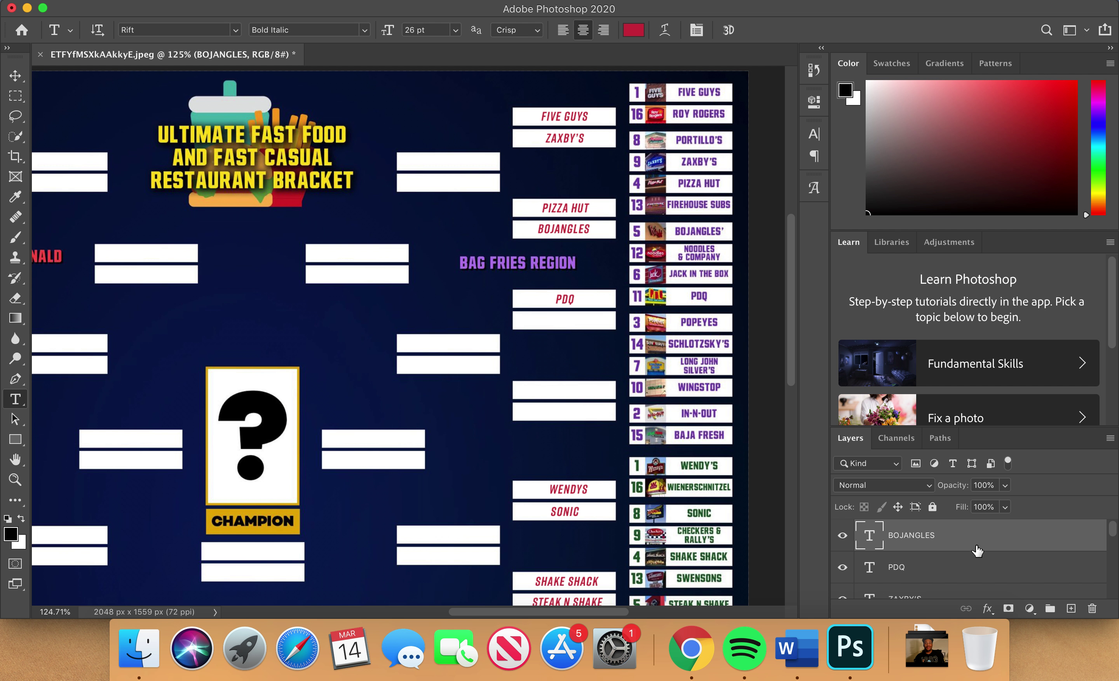
click(570, 320)
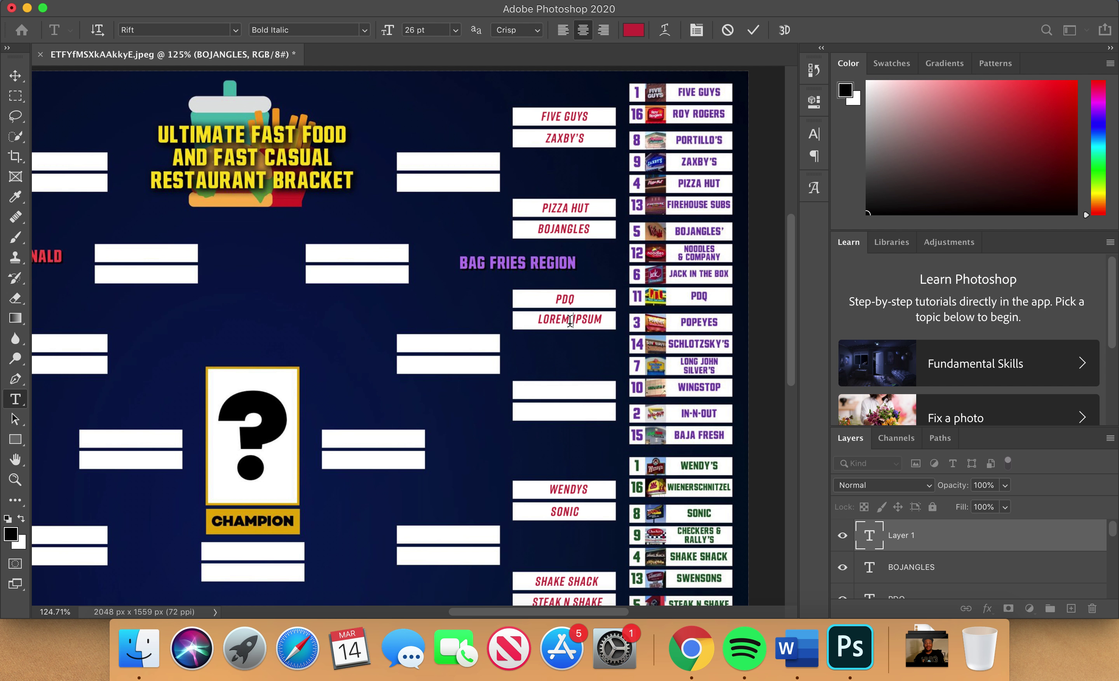
text(POPEYES)
click(956, 568)
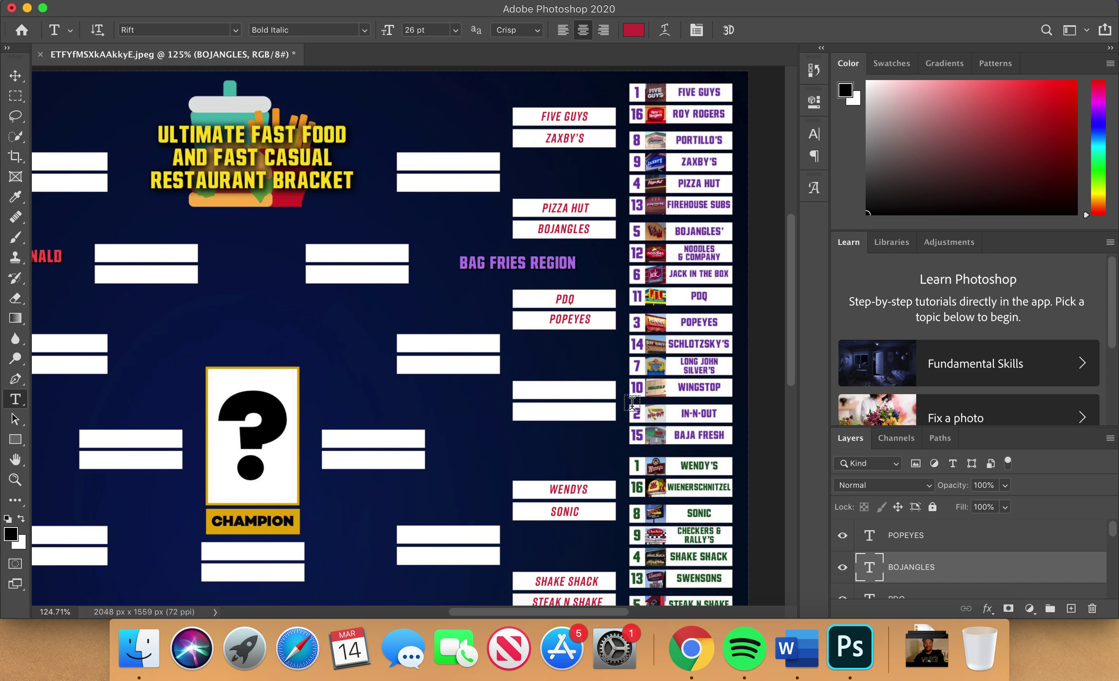
Add centred text WINGSTOP in the upper slot of the last second-round pair of the Bag Fries region
click(579, 388)
text(WINGSTOP)
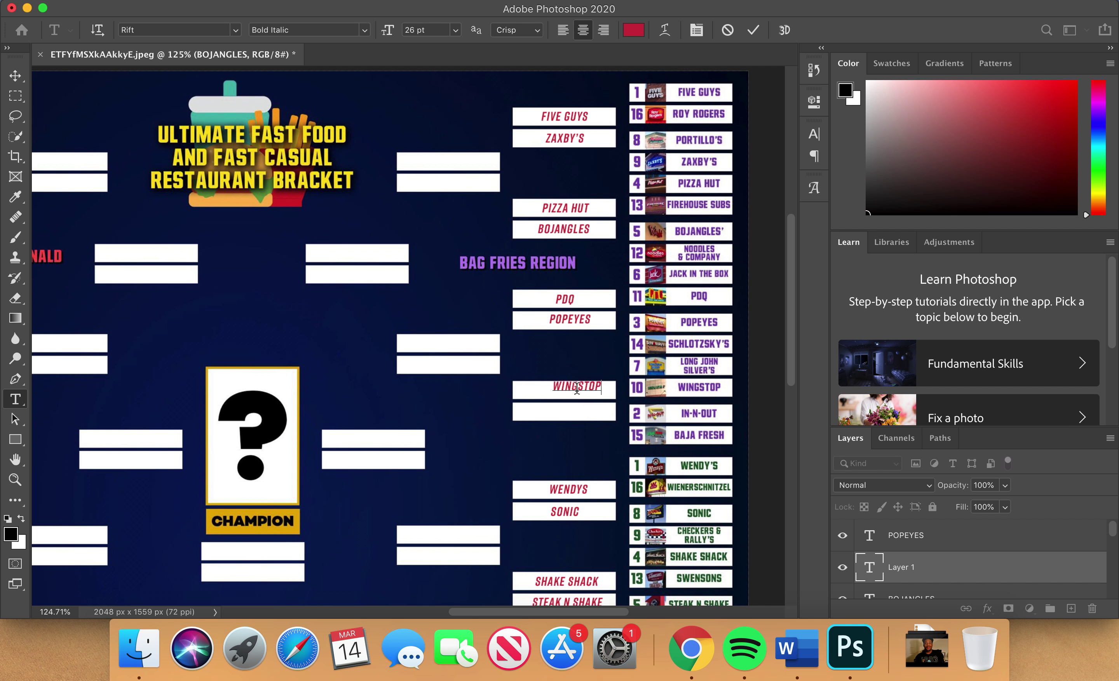
drag(606, 402, 593, 407)
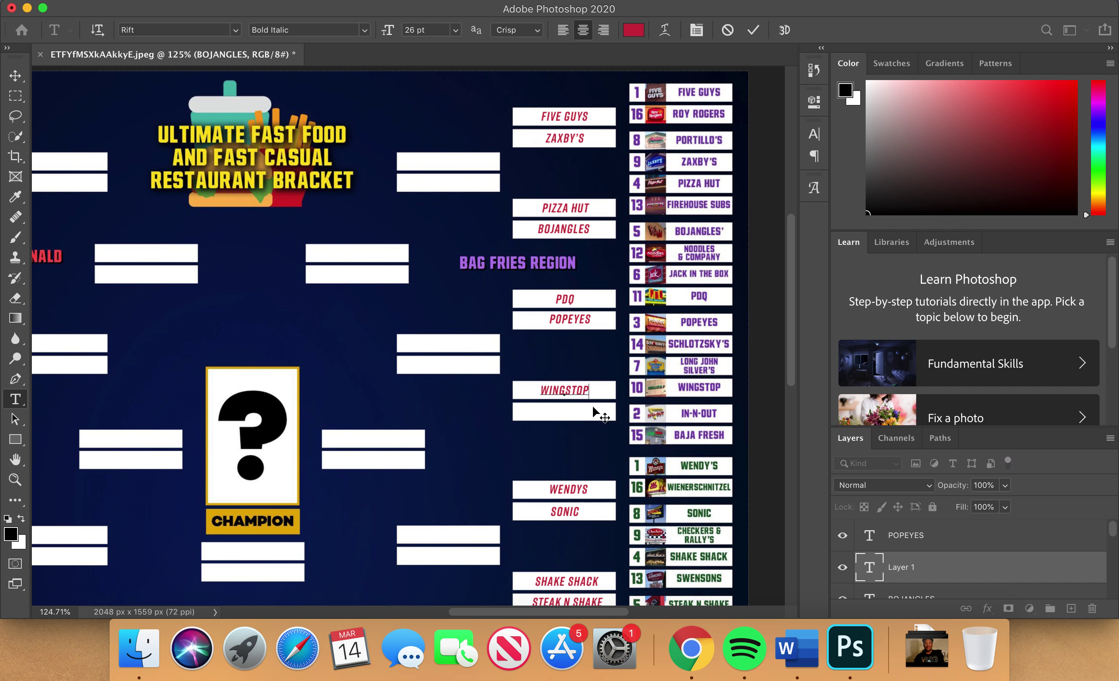
click(907, 538)
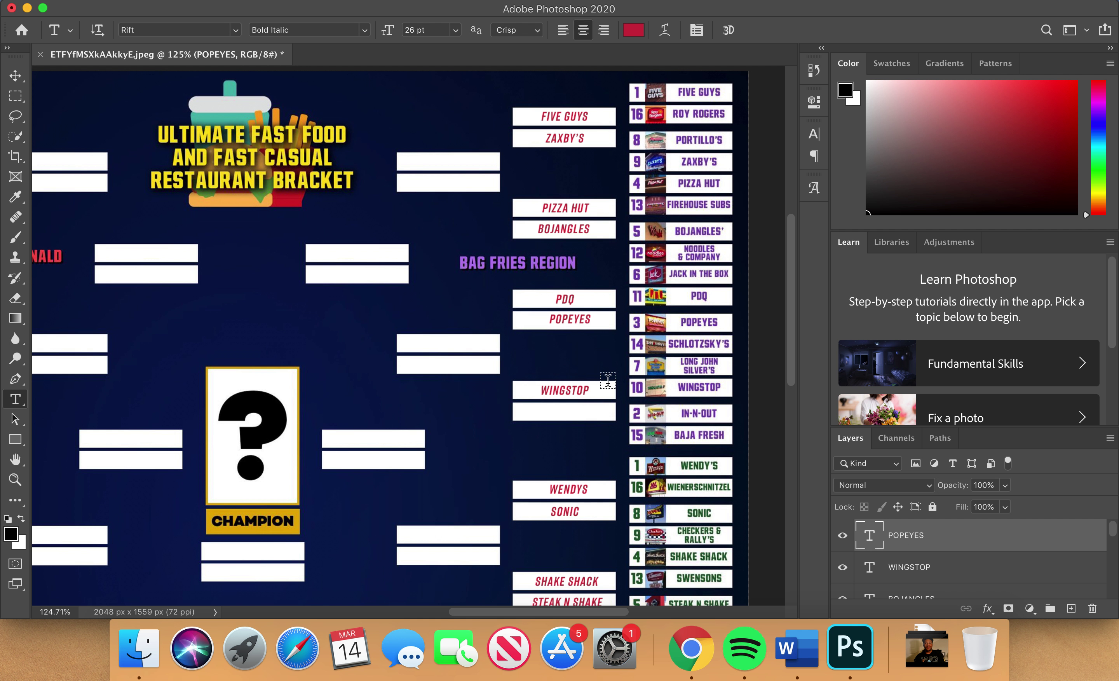
Add centred text IN AND OUT in the second-round slot under WINGSTOP
click(560, 411)
text(IN-N)
text(ND OUT)
drag(598, 430, 602, 430)
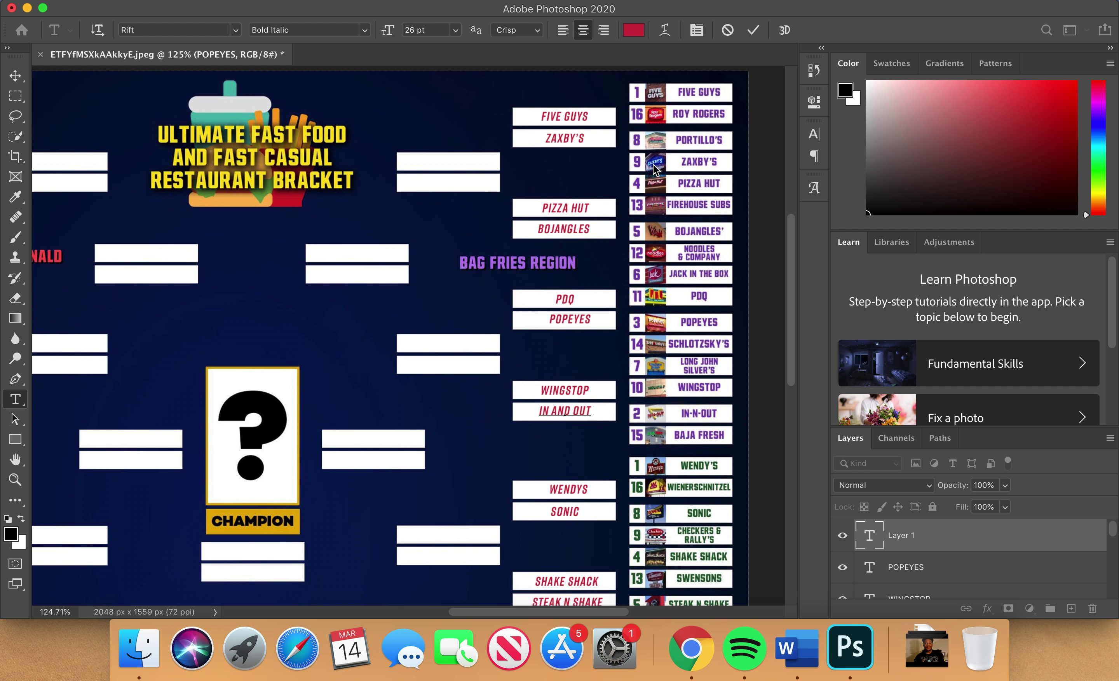
click(898, 571)
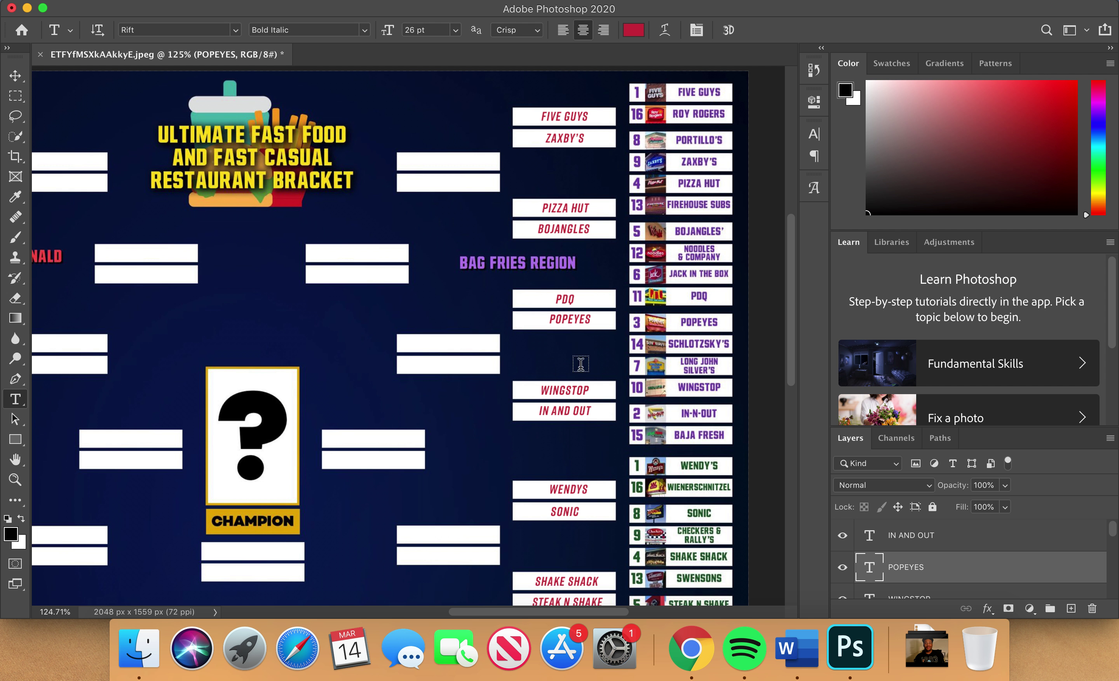
Add centred text FIVE GUYS in the first third-round slot of the Bag Fries region
click(444, 163)
text(FI)
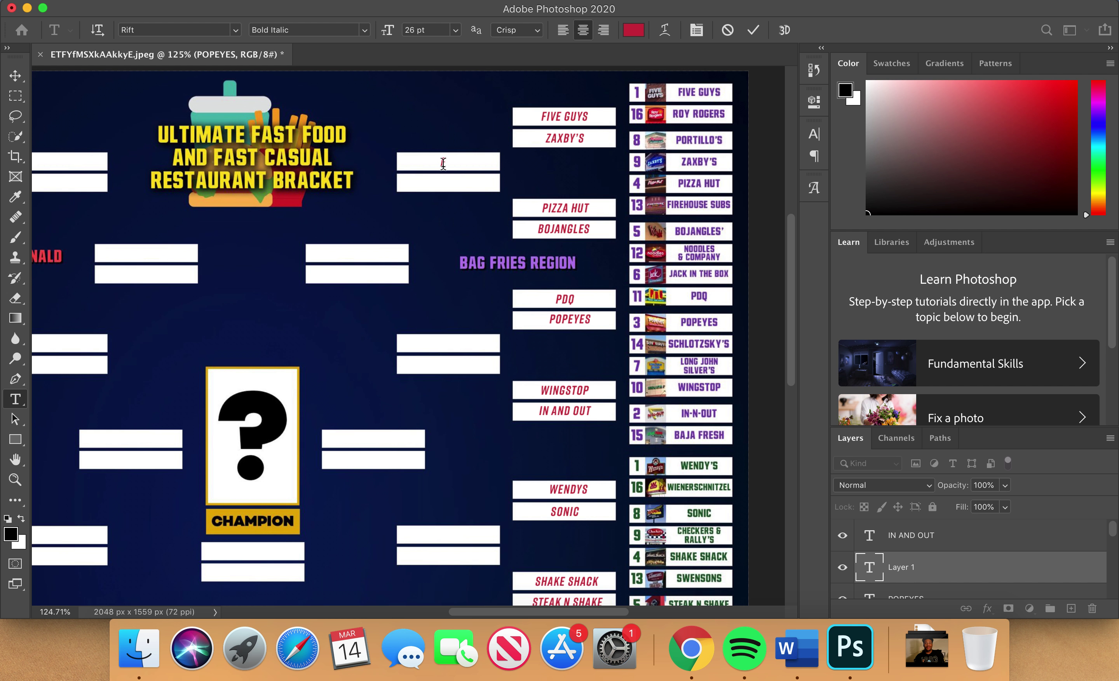
text(VE GUYS)
drag(485, 180, 490, 181)
click(926, 535)
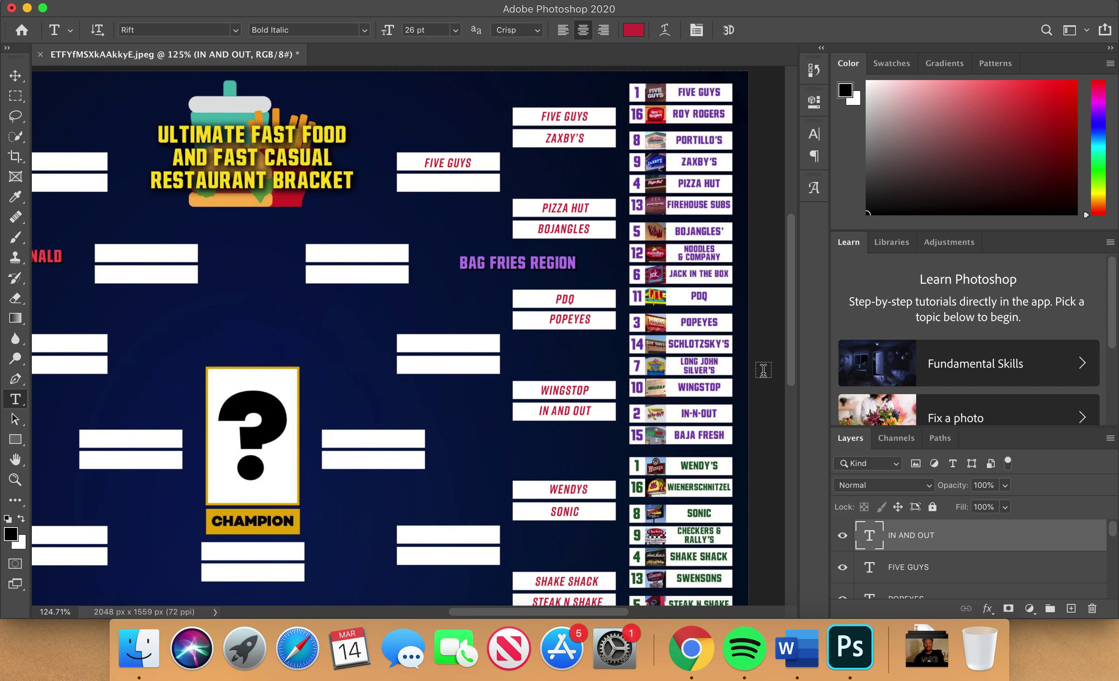
Add text BOJANGLES in the third-round slot under FIVE GUYS
click(441, 184)
text(BOJANGLES)
key(BackSpace)
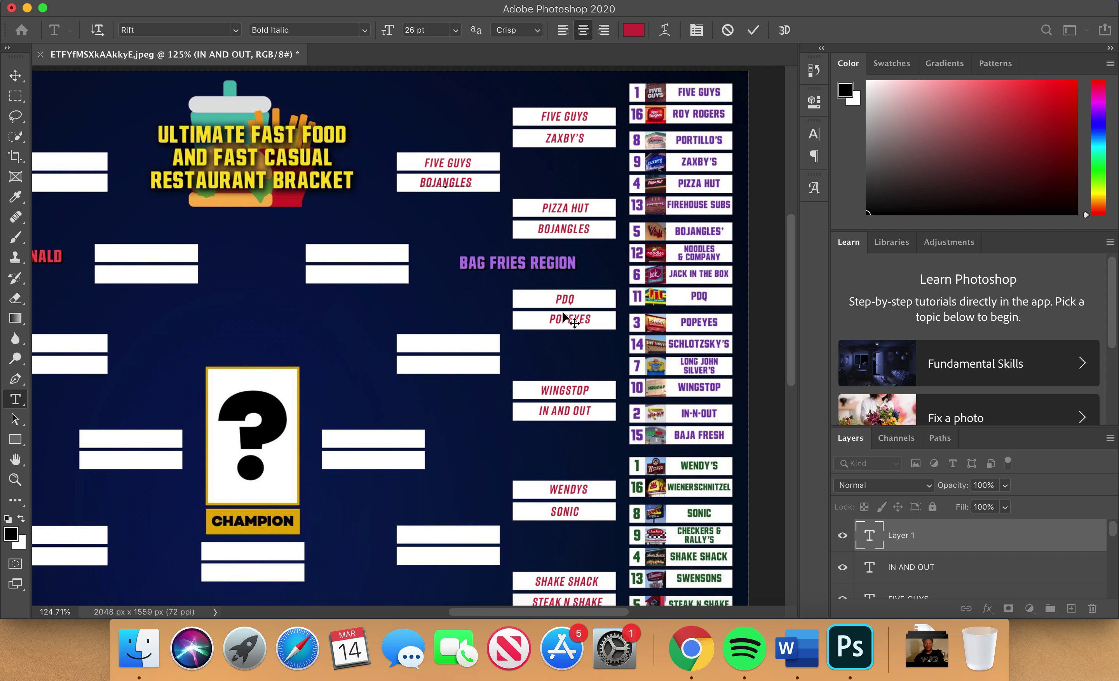
click(946, 575)
Add centred text PDQ in the upper slot of the second third-round pair of the Bag Fries region
click(476, 344)
text(PDQ)
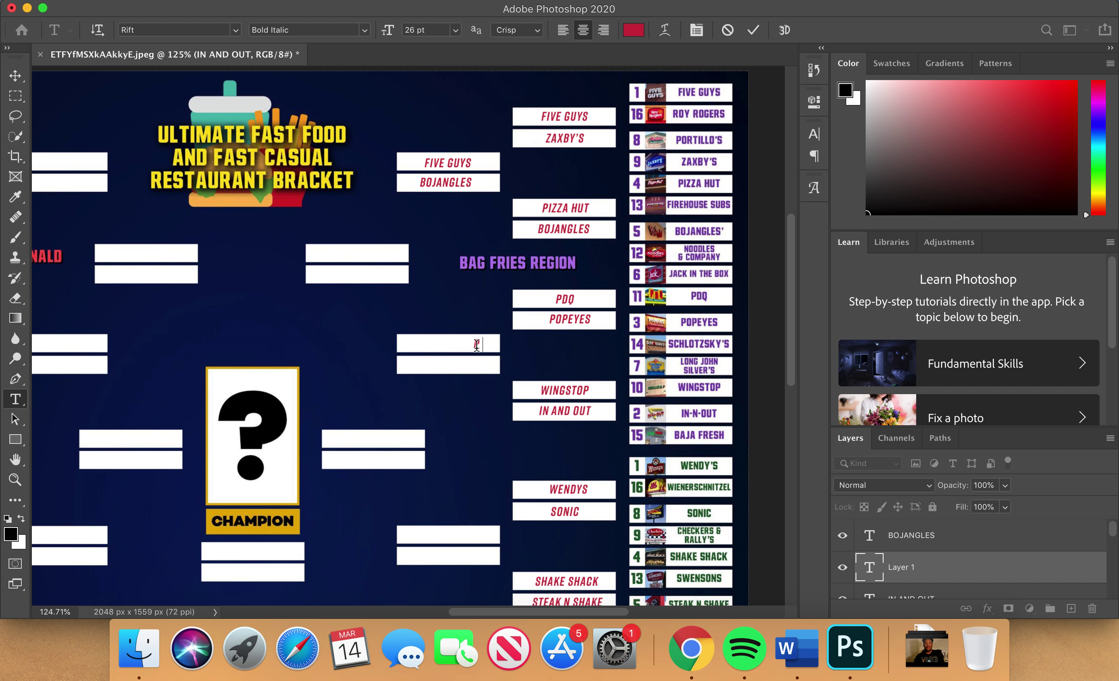
drag(482, 359, 474, 358)
click(879, 535)
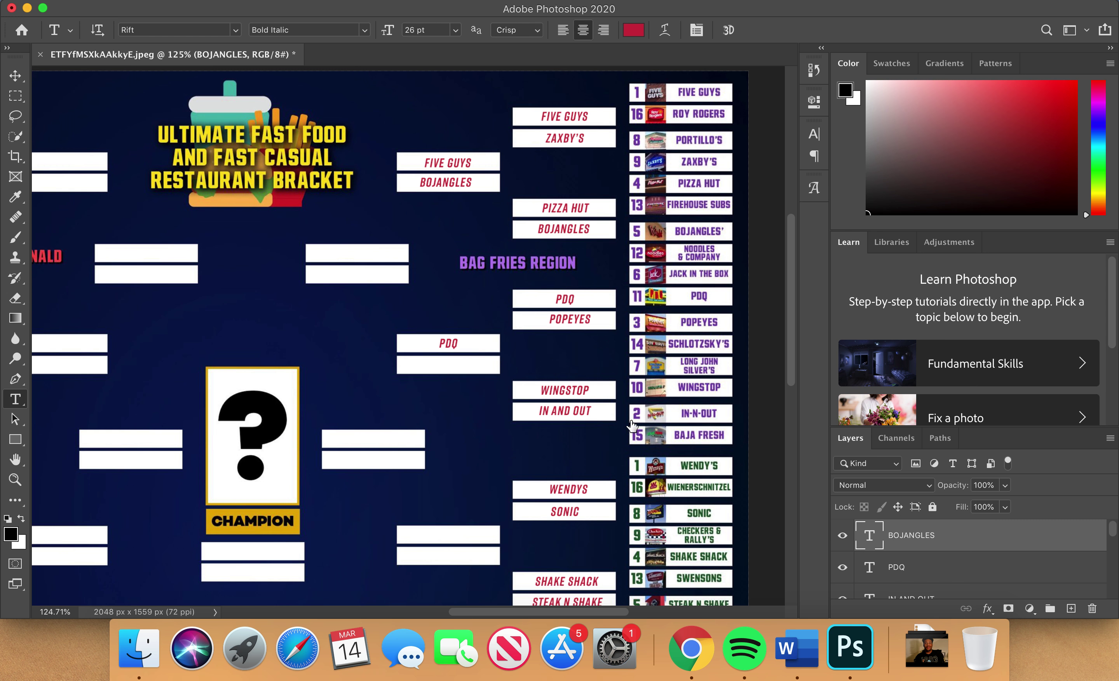
Add centred text WINGSTOP in the third-round slot under PDQ in the Bag Fries region
click(444, 366)
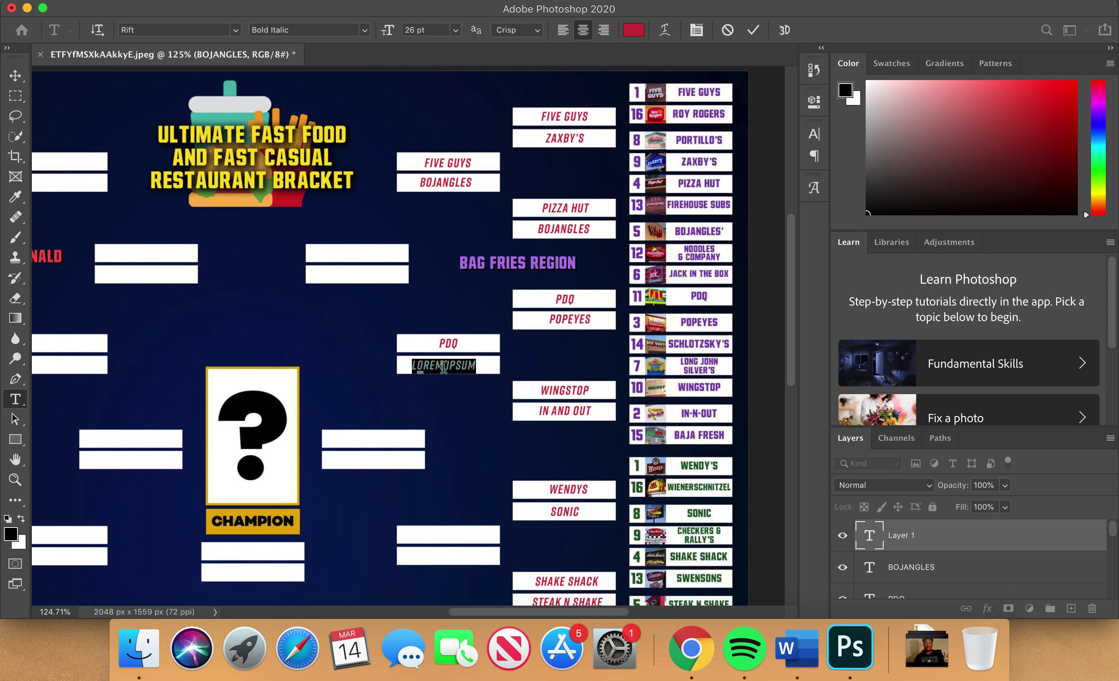
text(WINGSTOP)
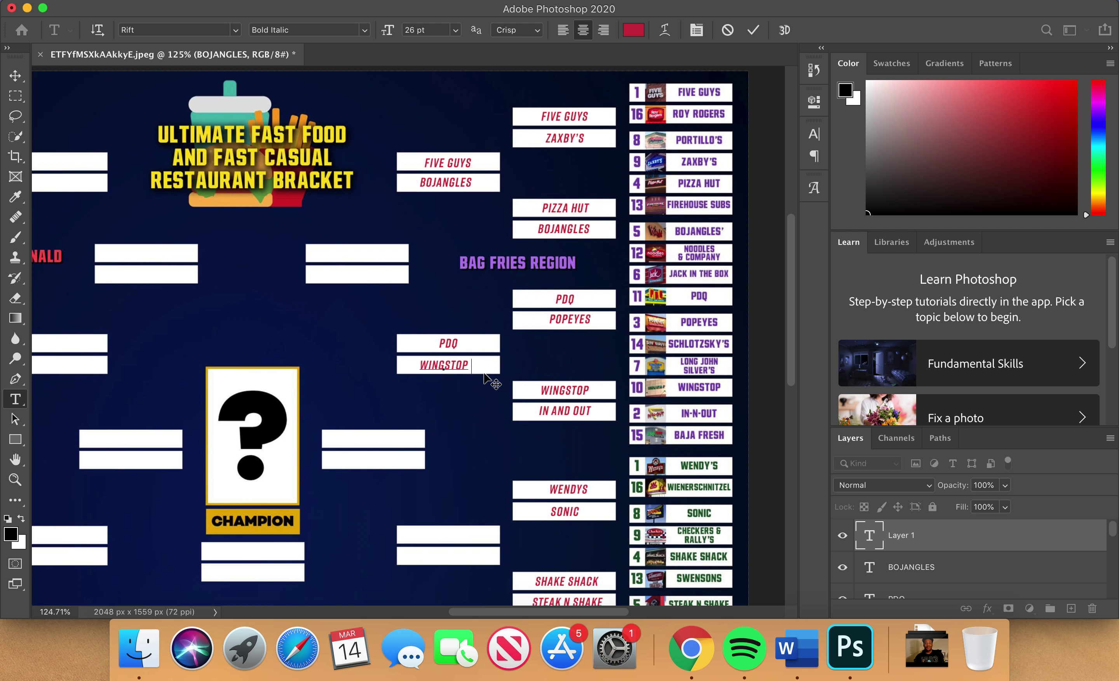
drag(478, 371, 483, 373)
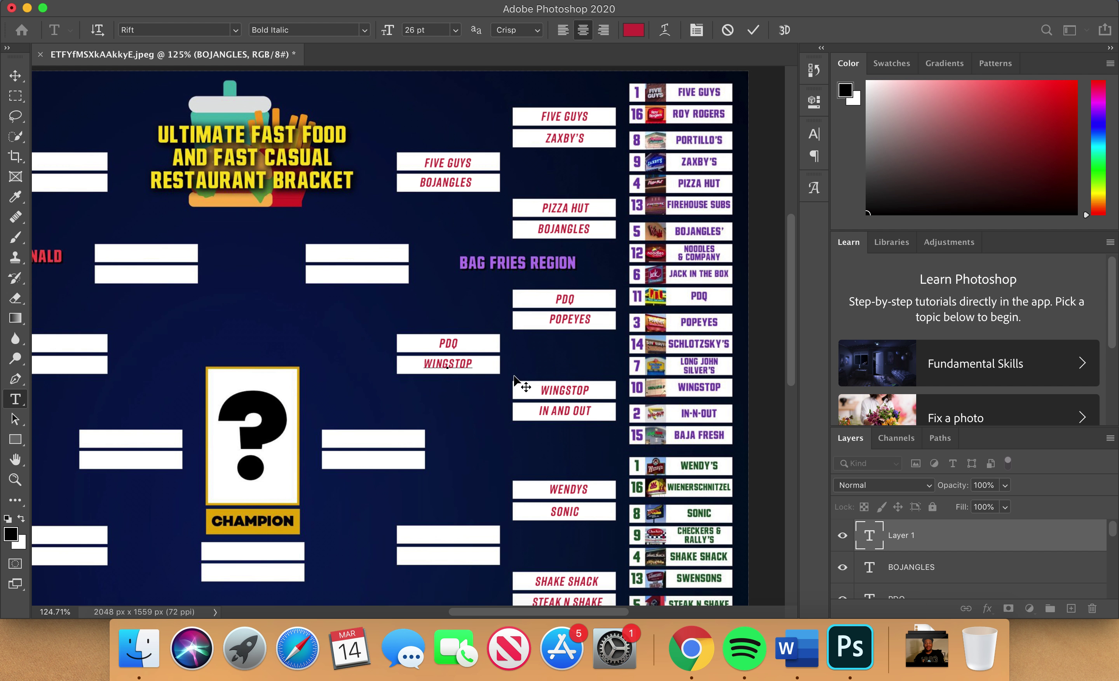
scroll(555, 419, down, 10)
scroll(555, 420, left, 2)
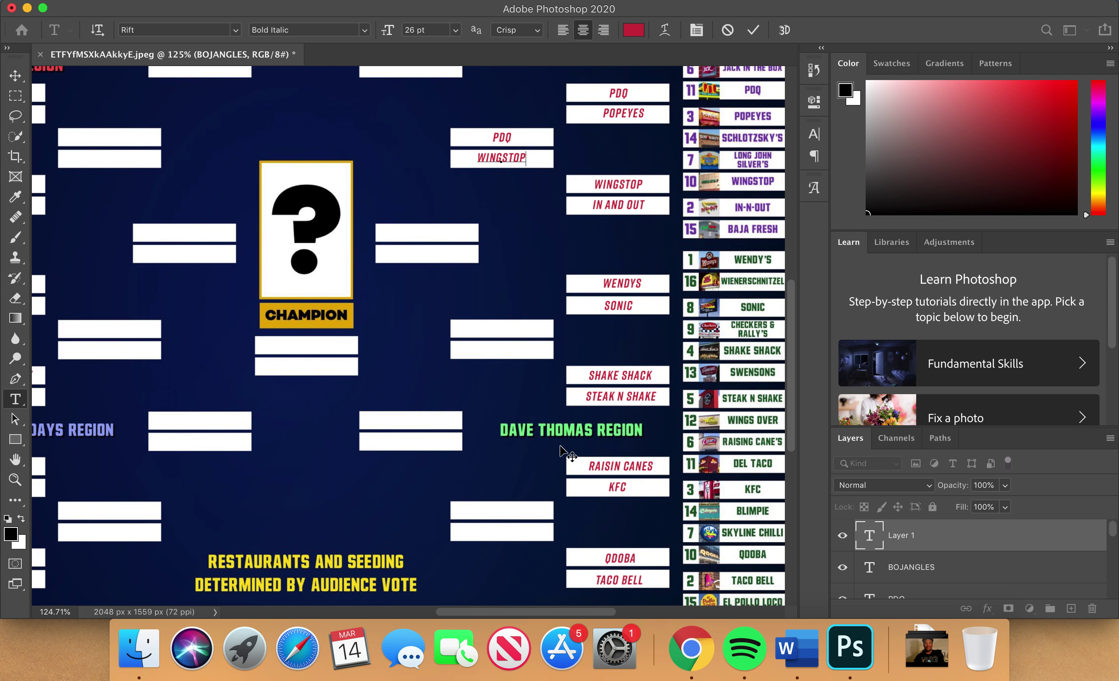
scroll(561, 452, right, 2)
scroll(560, 452, down, 1)
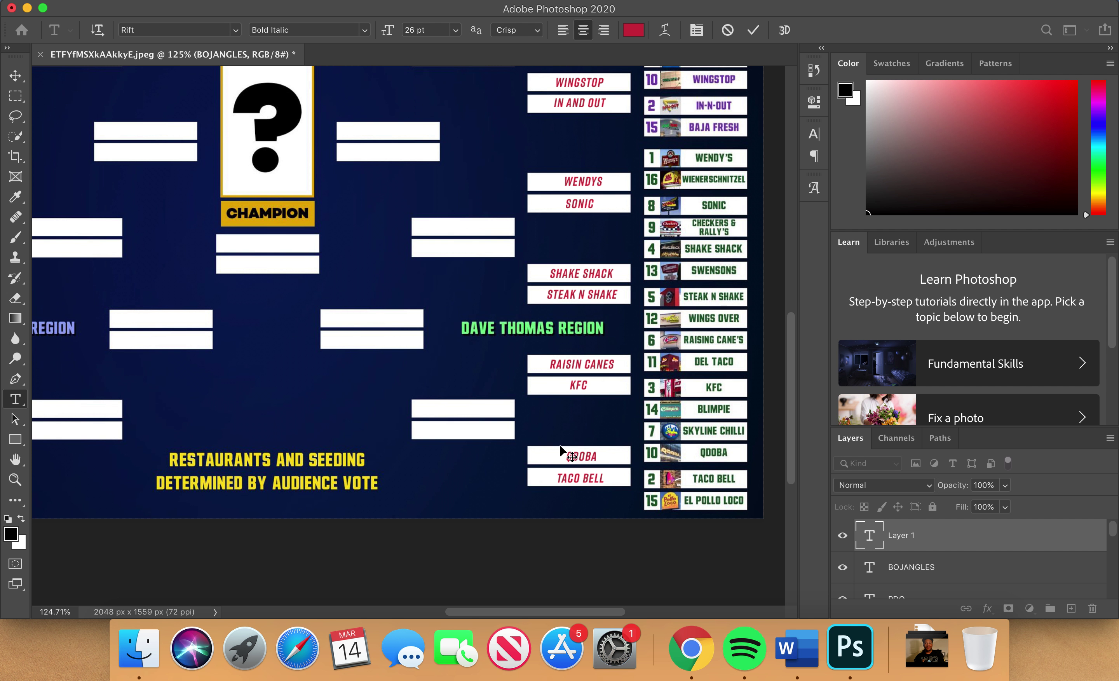
click(934, 579)
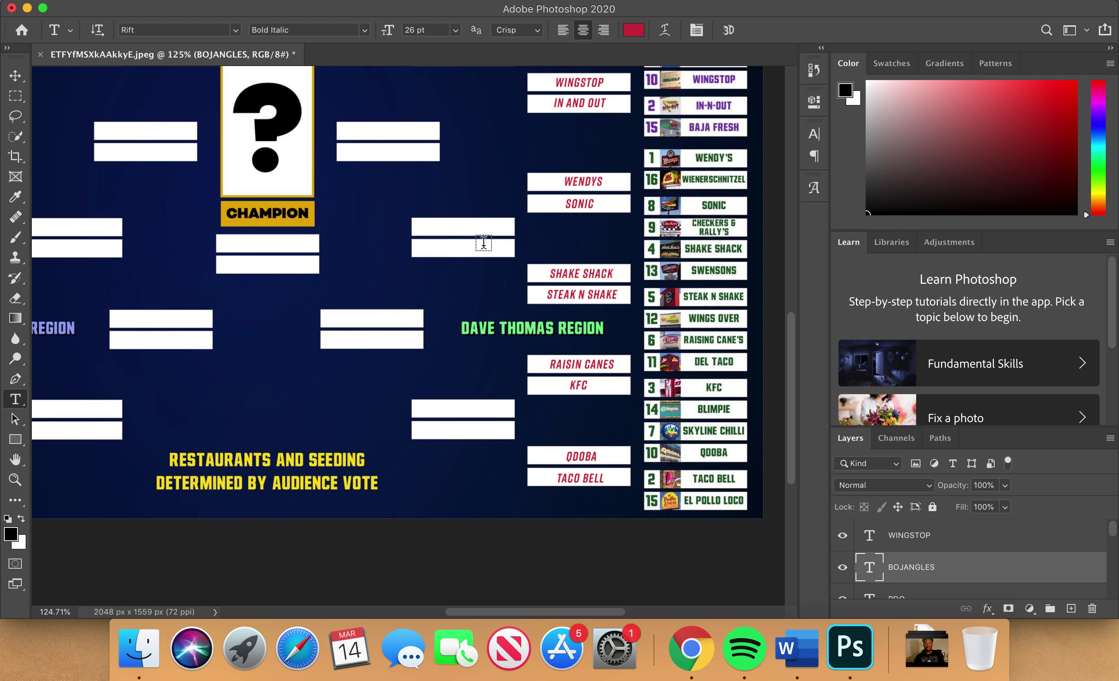
Add centred text SONIC in the first third-round slot of the Dave Thomas region
click(476, 226)
text(WENDYS)
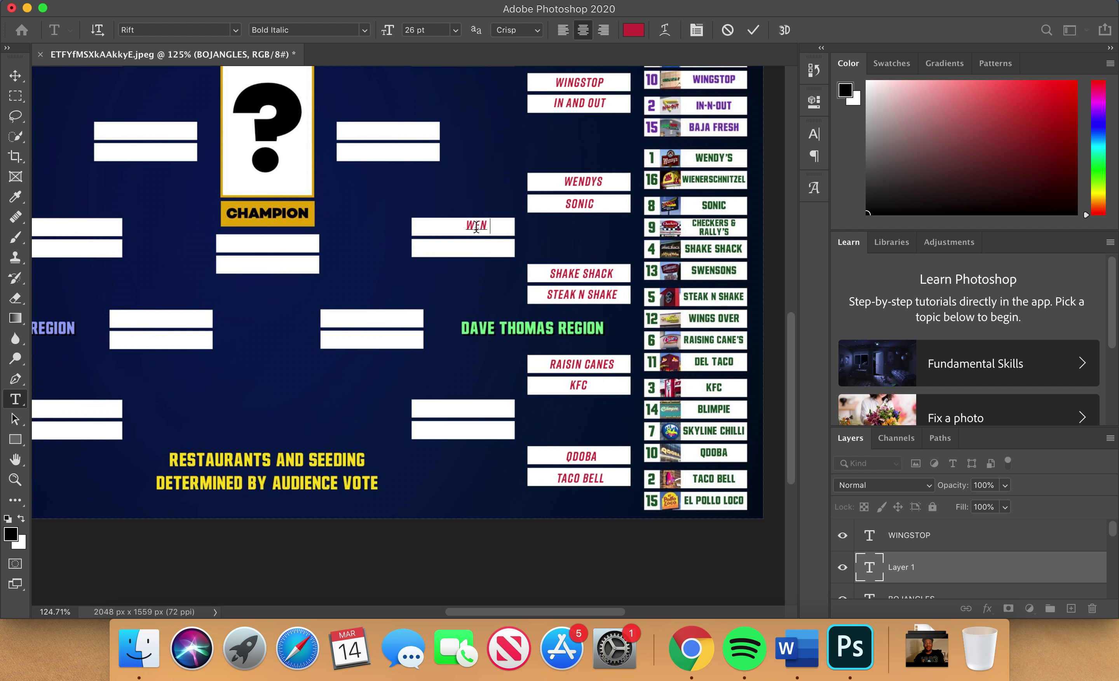
key(BackSpace)
key(BackSpace)
key(BackSpace)
key(BackSpace)
key(BackSpace)
key(BackSpace)
text(SONIC)
click(935, 535)
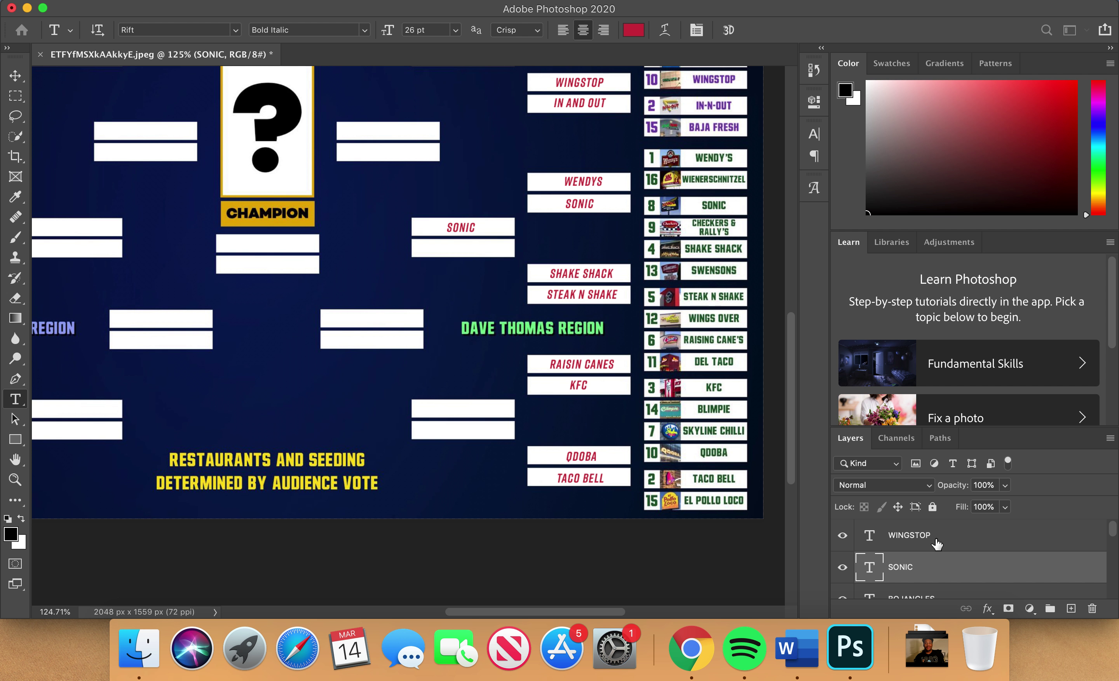
Add centred text SHAKE SHACK in the third-round slot under SONIC
click(457, 248)
text(SHAKE SHACK)
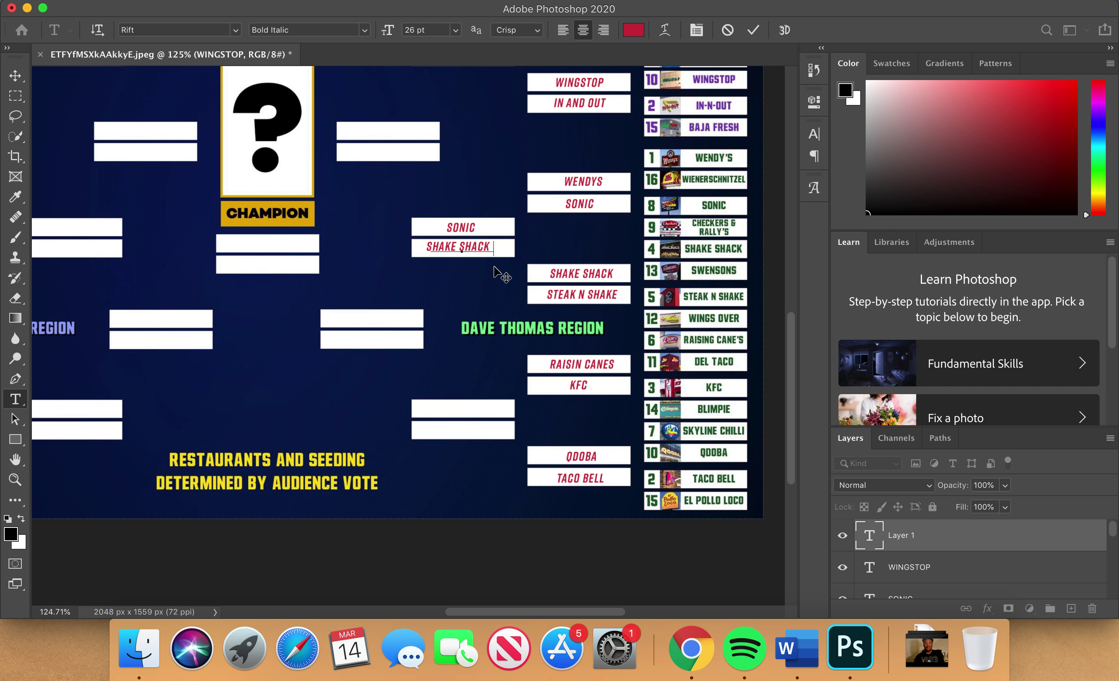
drag(492, 267, 496, 267)
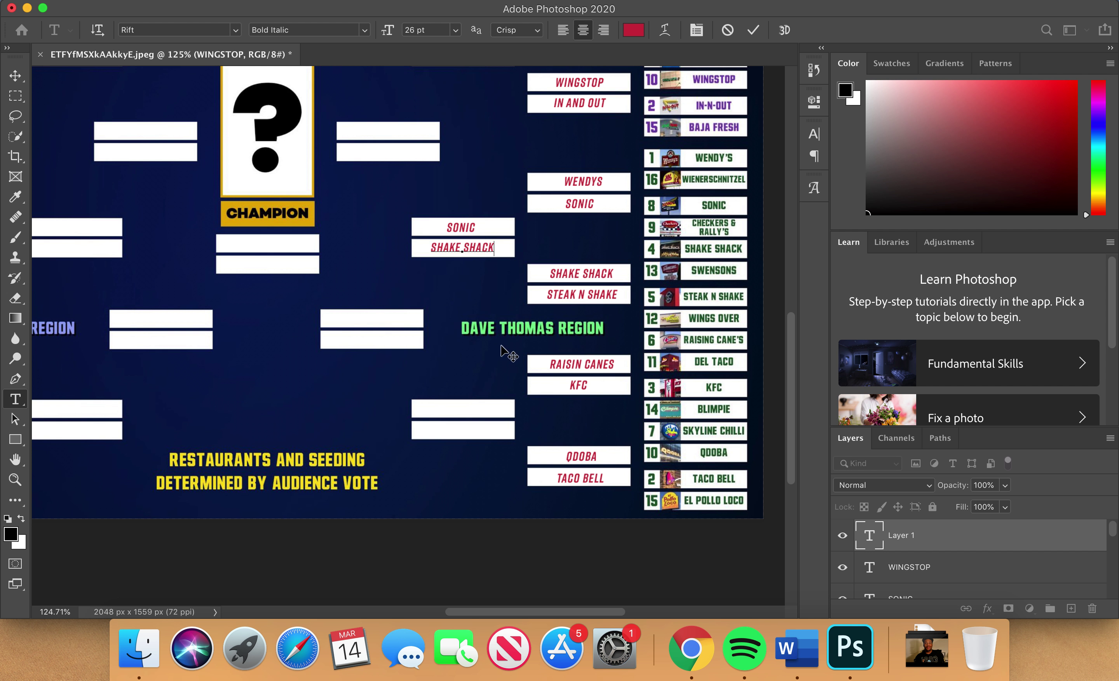
click(974, 568)
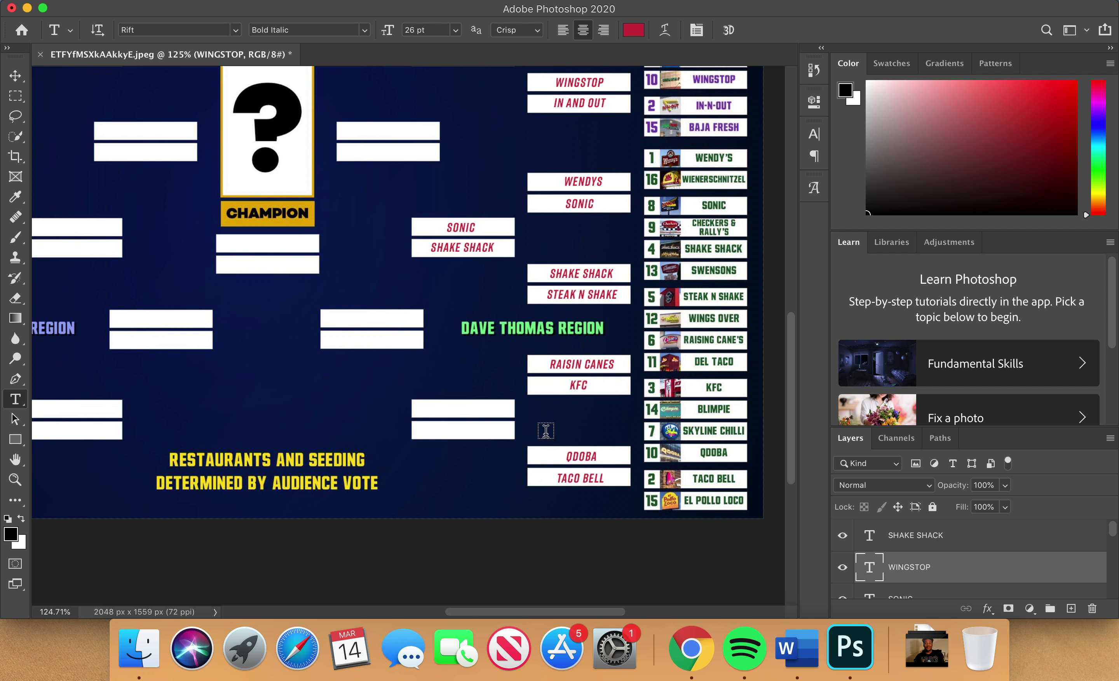
Add centred text KFC in the upper slot of the second third-round pair of the Dave Thomas region
click(482, 400)
text(KFC)
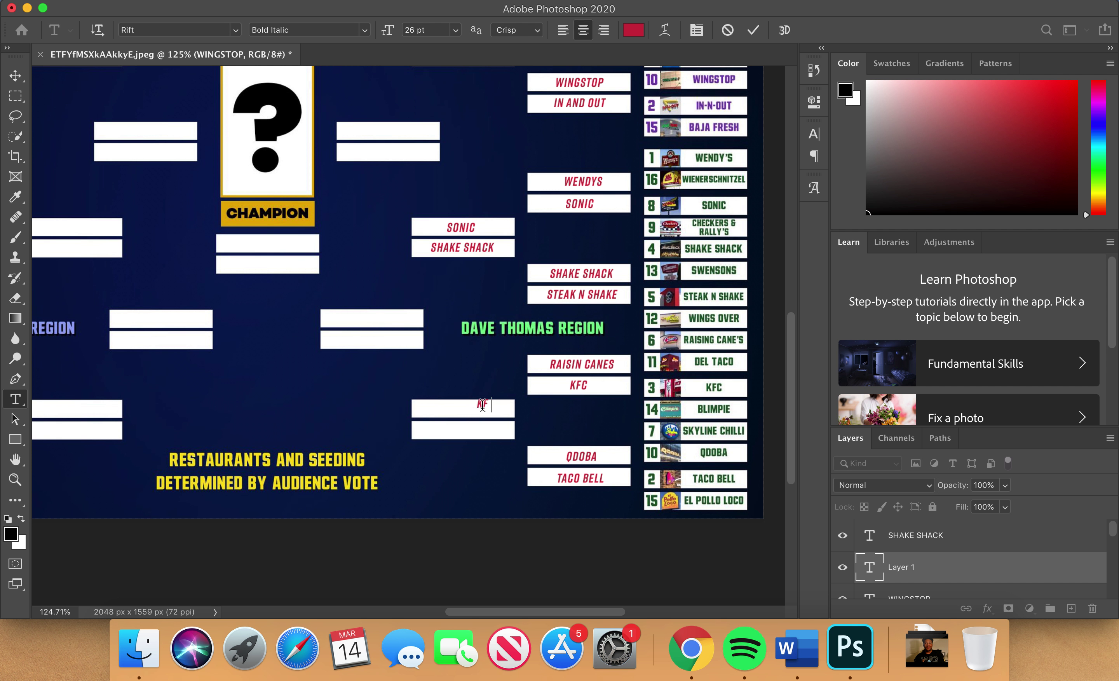
drag(514, 421, 495, 426)
click(966, 535)
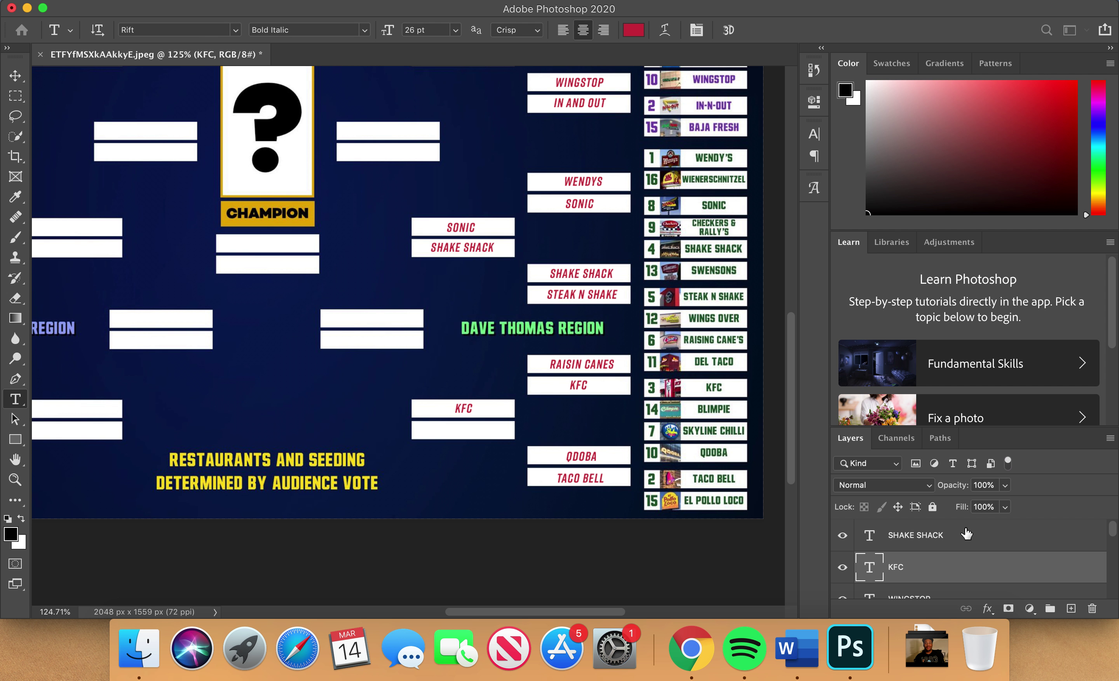
Add centred text TACO BELL in the third-round slot under KFC
click(450, 432)
text(TA)
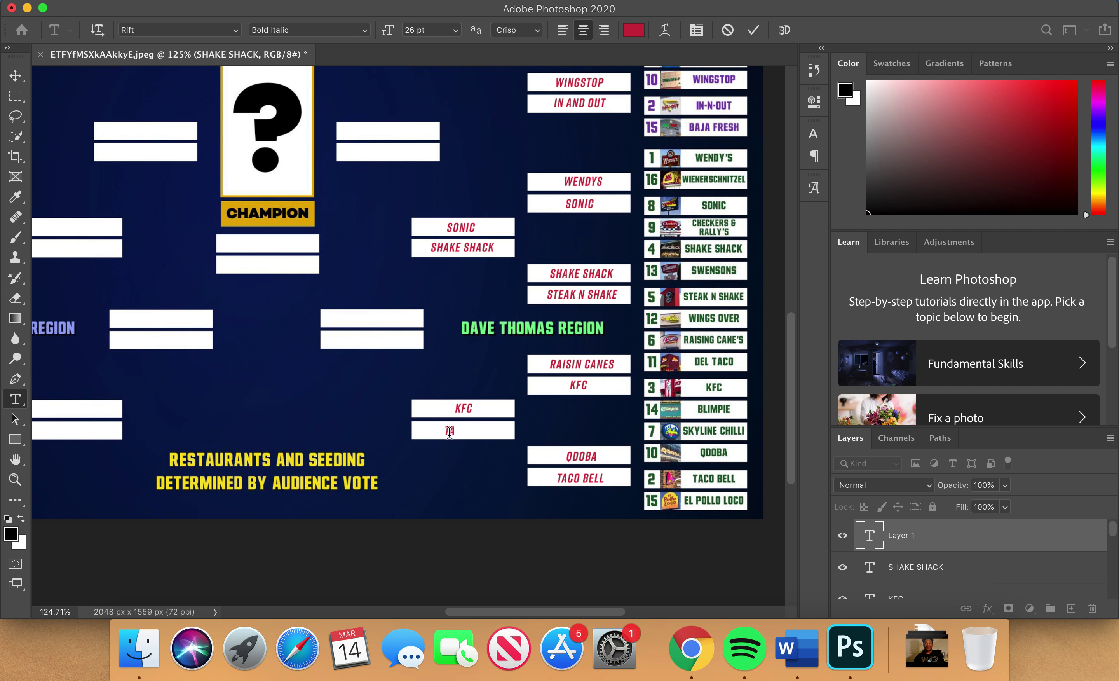
text(CO BELL)
drag(490, 445, 502, 445)
scroll(501, 379, left, 10)
scroll(501, 379, left, 9)
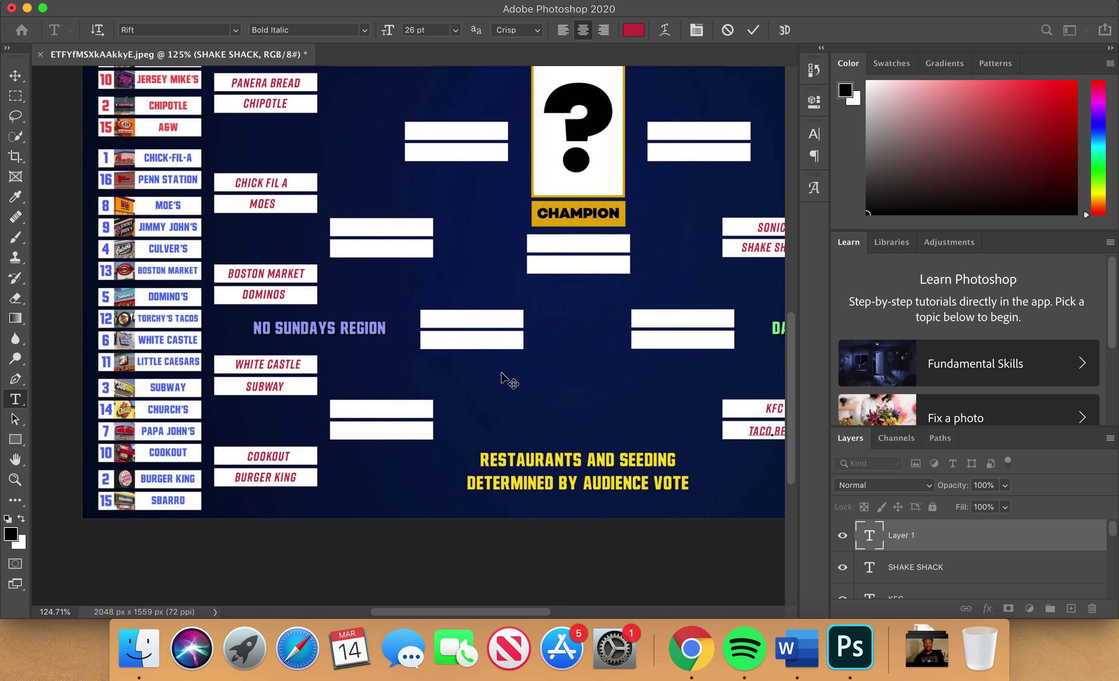
scroll(502, 379, up, 3)
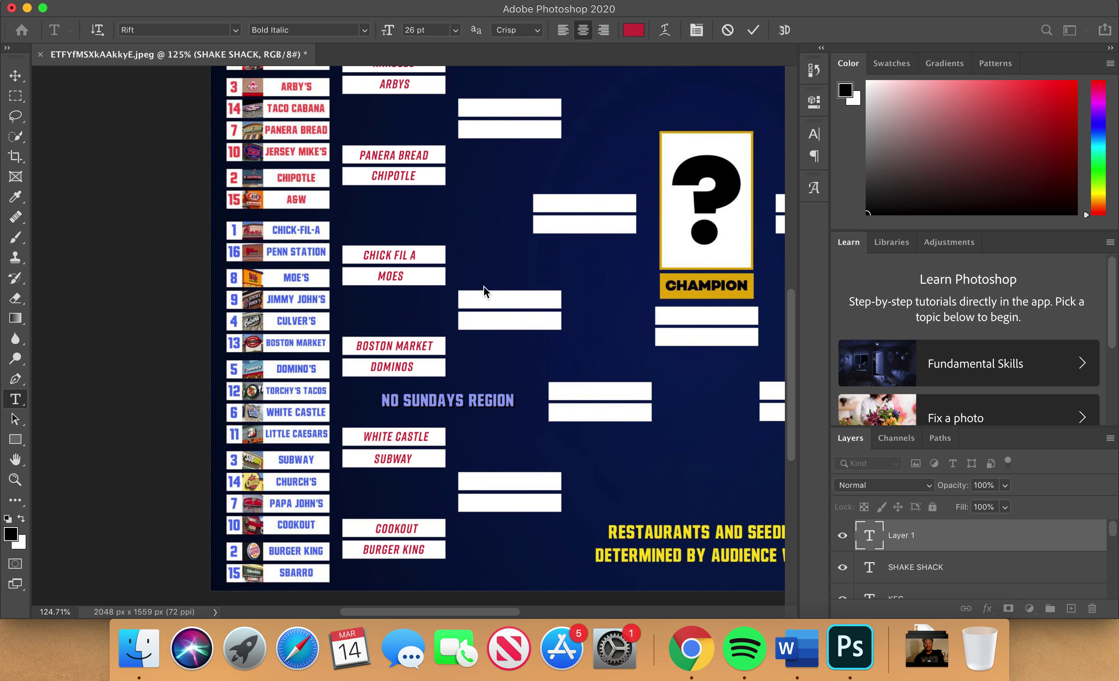
click(996, 565)
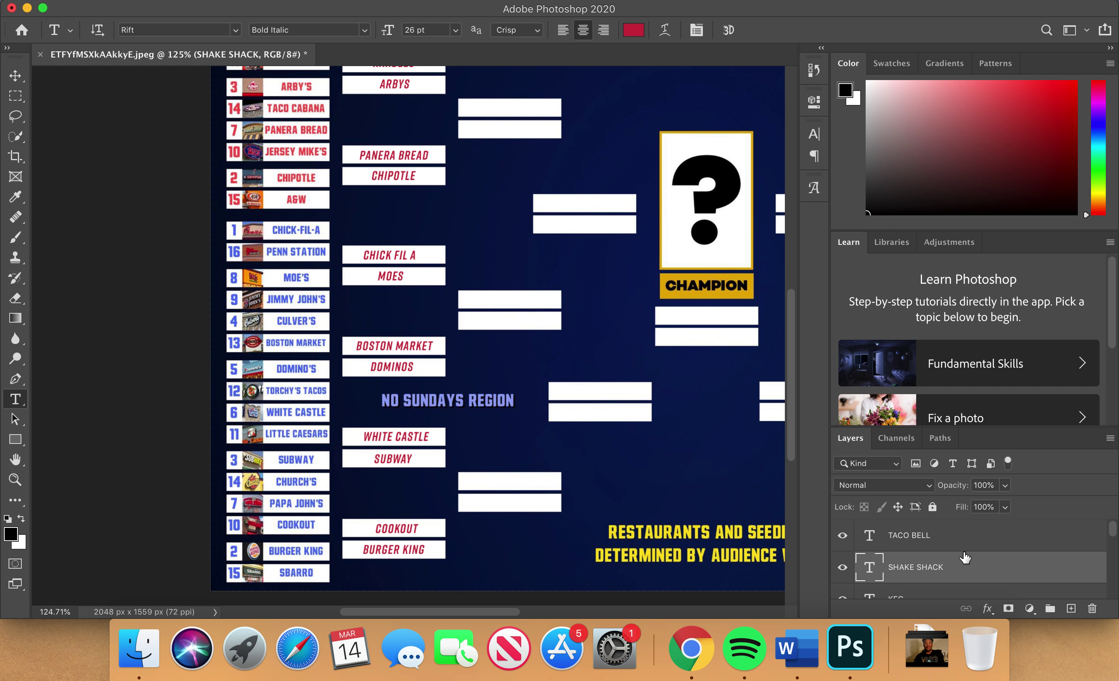
Add centred text CHICK FIL A in the first third-round slot of the No Sundays region
click(501, 297)
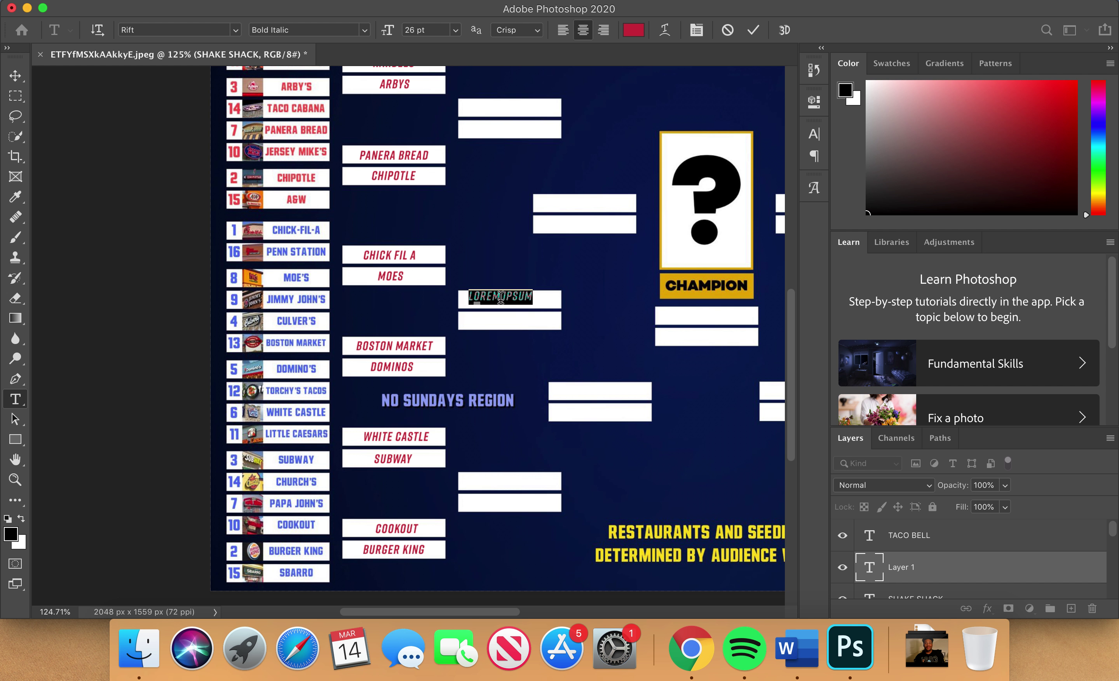
text(CHICK FIL A)
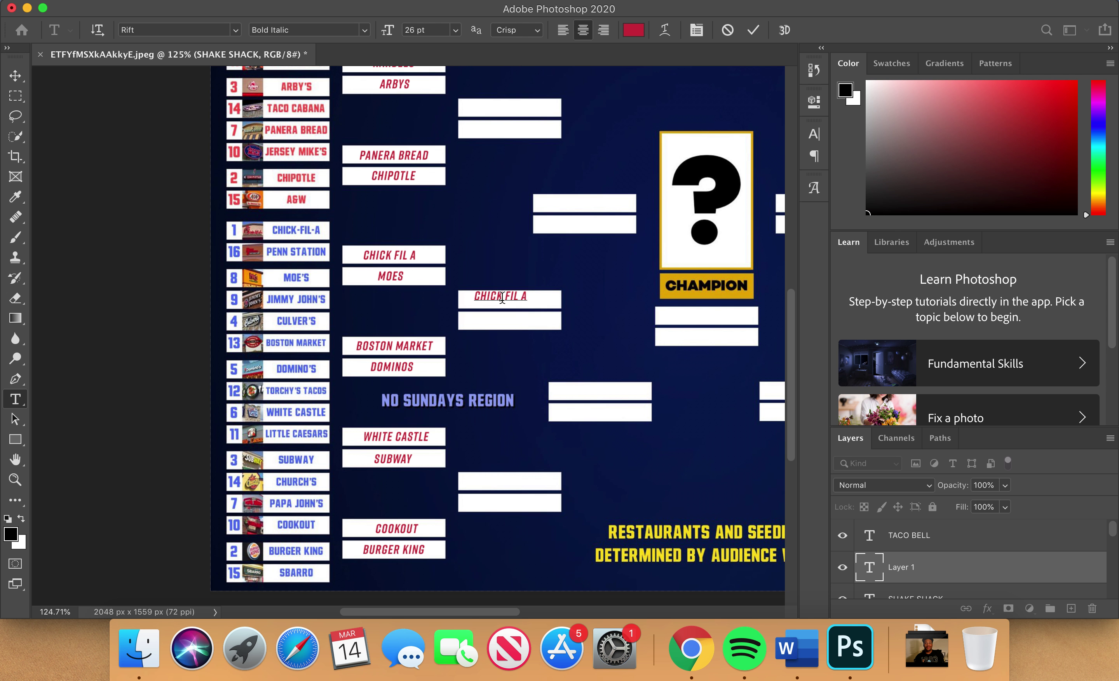
drag(524, 309, 533, 313)
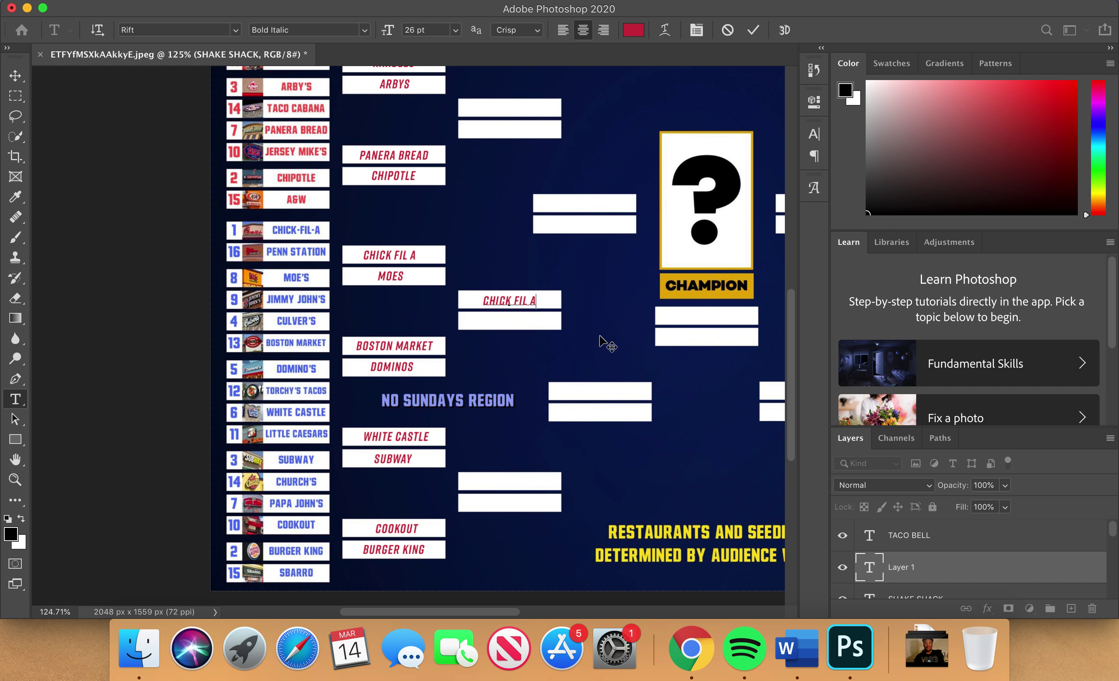
click(899, 546)
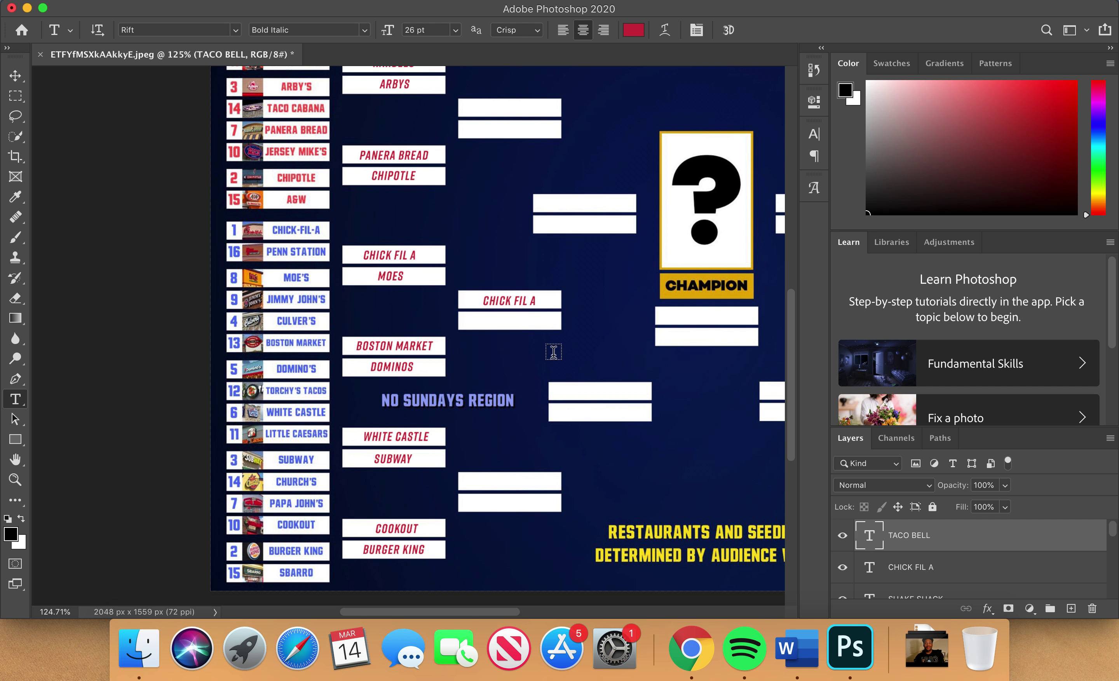
Add centred text DOMINOS in the third-round slot under CHICK FIL A
click(511, 316)
text(DOM)
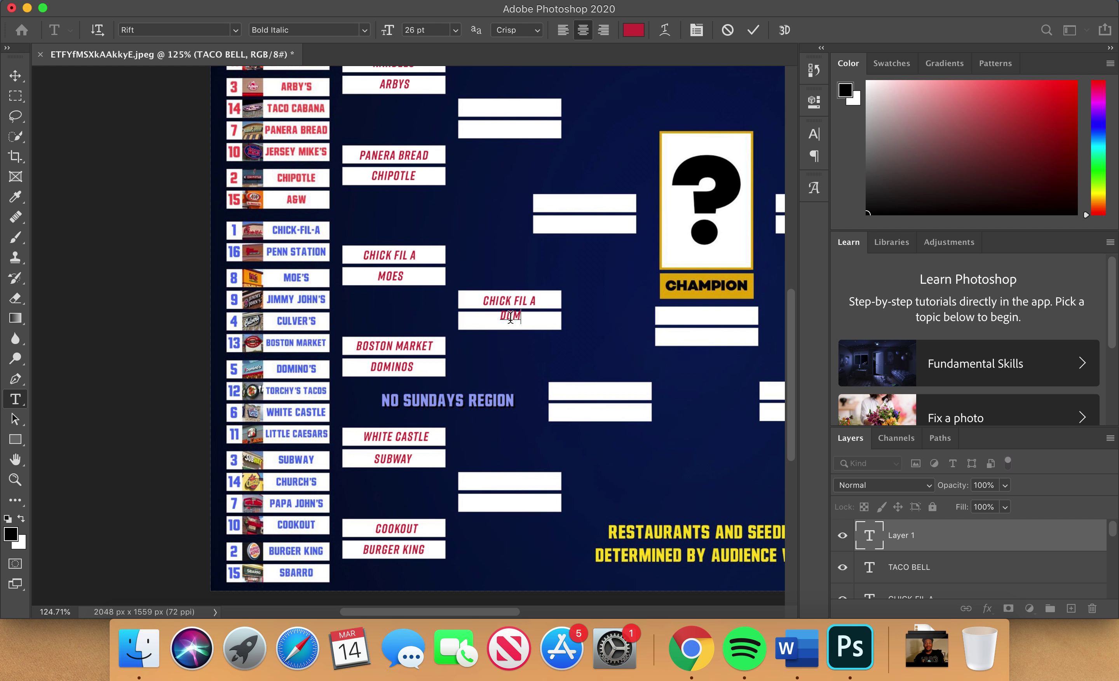
text(INOS)
drag(530, 343, 528, 348)
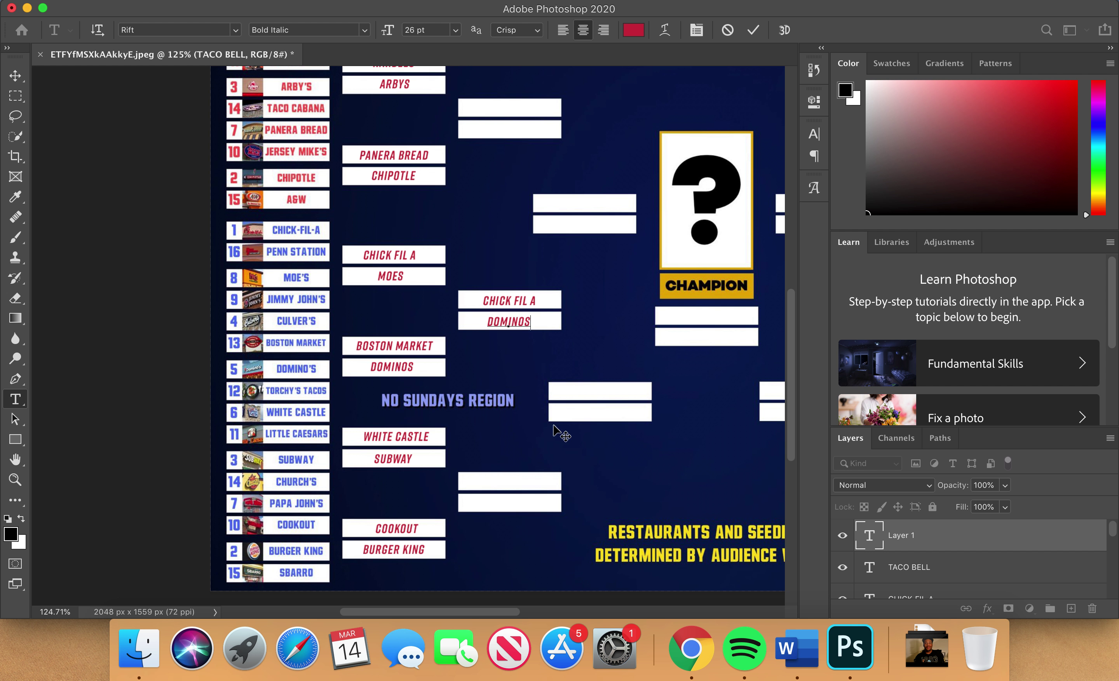
click(897, 571)
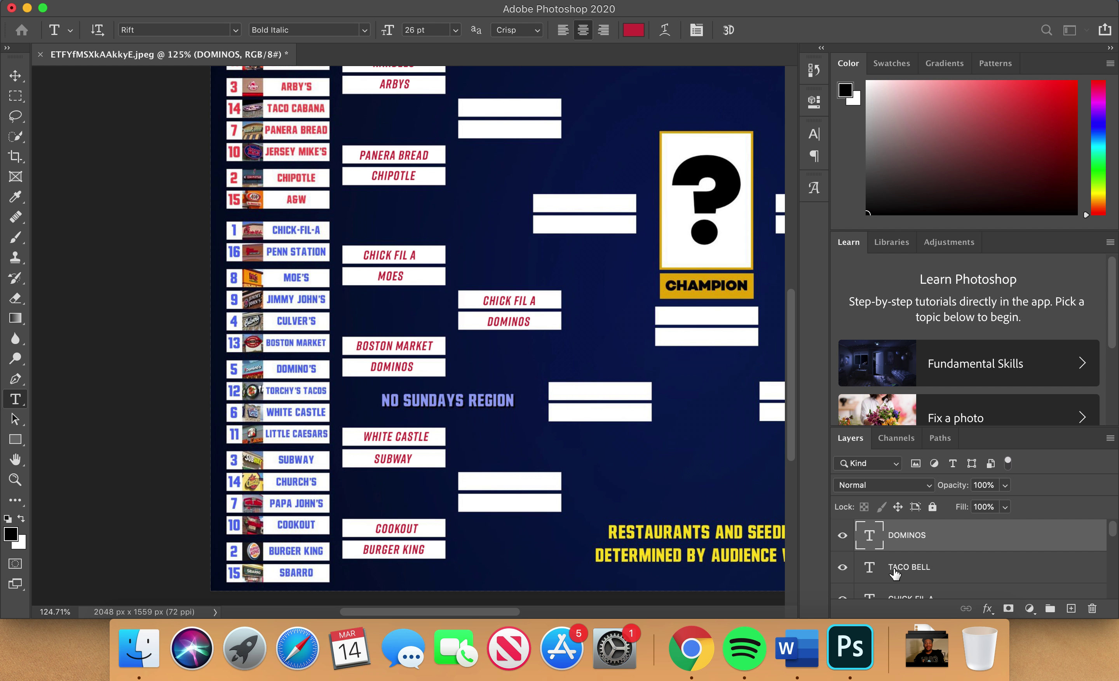
Add centred text SUBWAY in the upper slot of the second third-round pair of the No Sundays region
click(501, 483)
key(BackSpace)
text(SUBWAY)
key(BackSpace)
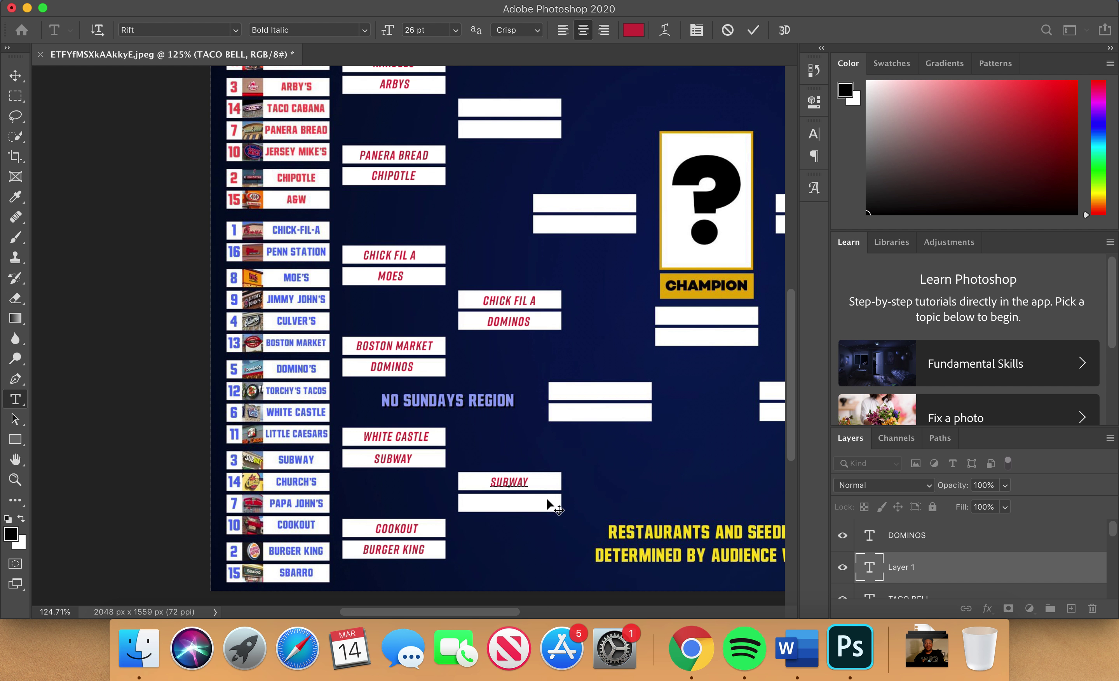
click(991, 534)
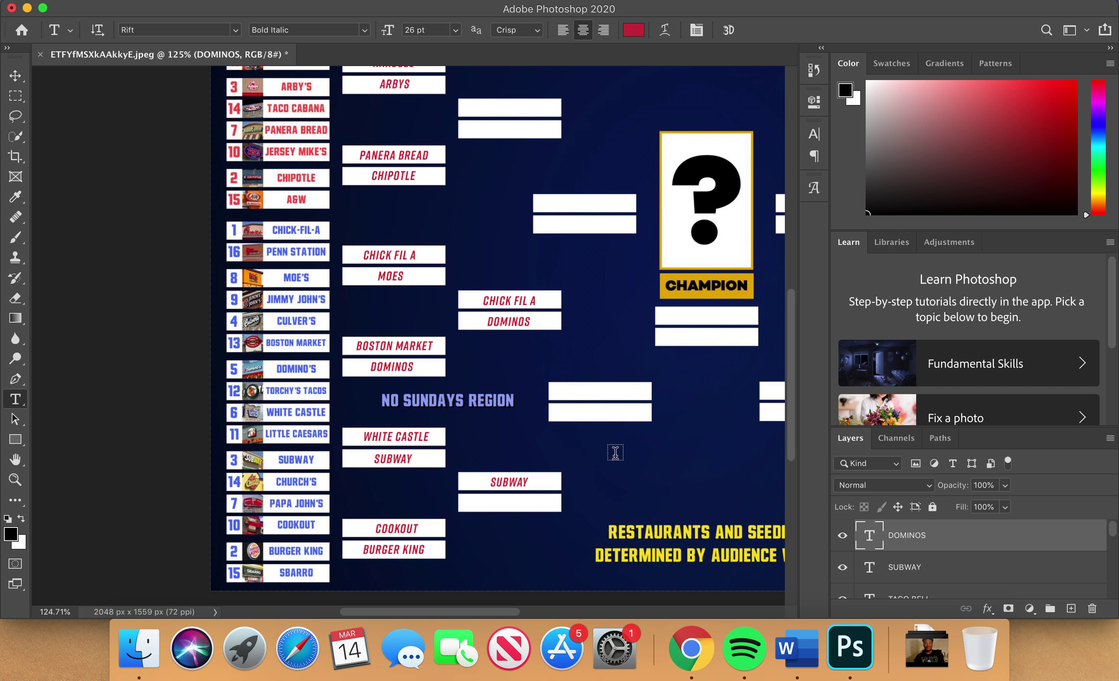
Add centred text COOKOUT in the third-round slot under SUBWAY
click(504, 503)
text(COOKOUT)
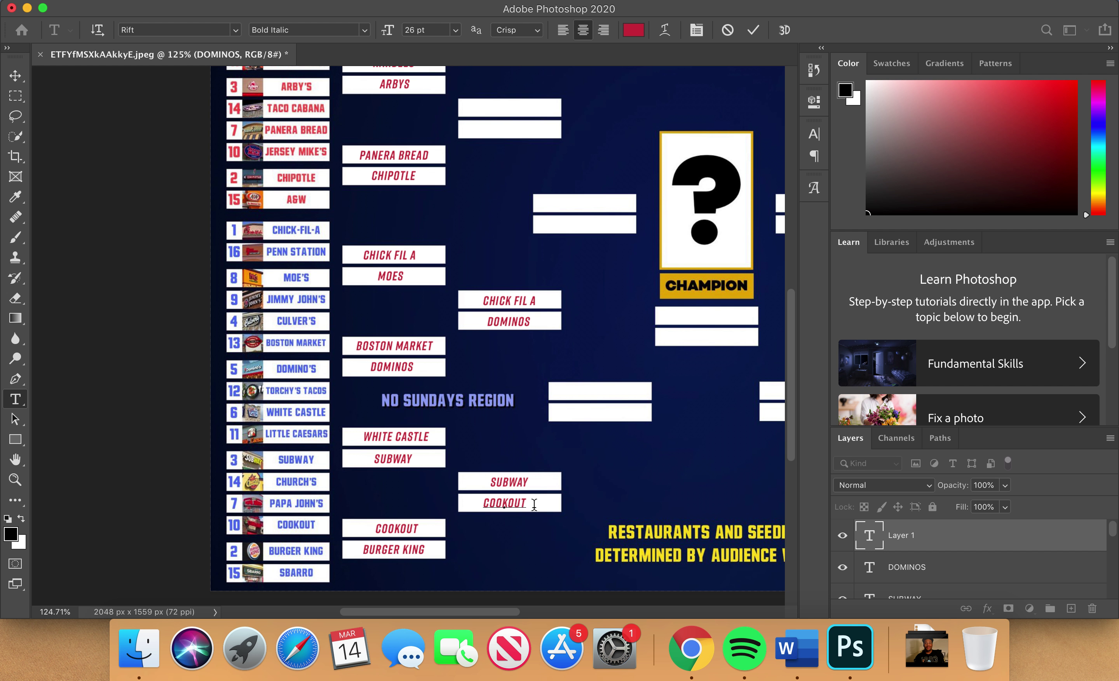
drag(552, 519, 559, 518)
scroll(559, 524, up, 5)
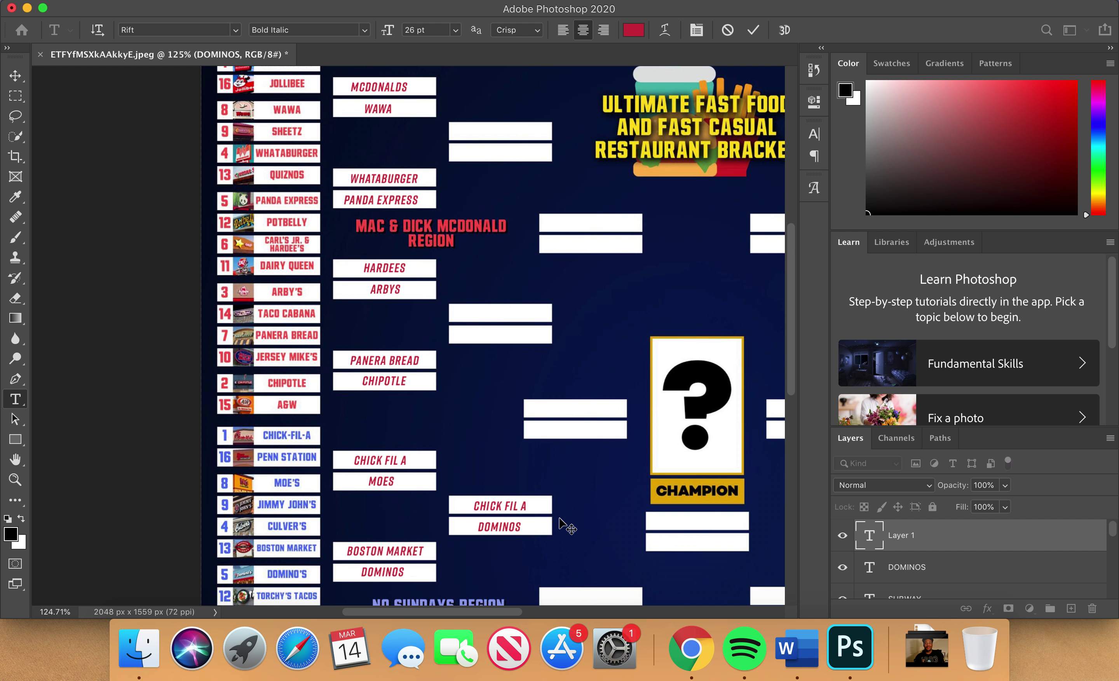
scroll(560, 523, down, 1)
scroll(561, 523, up, 2)
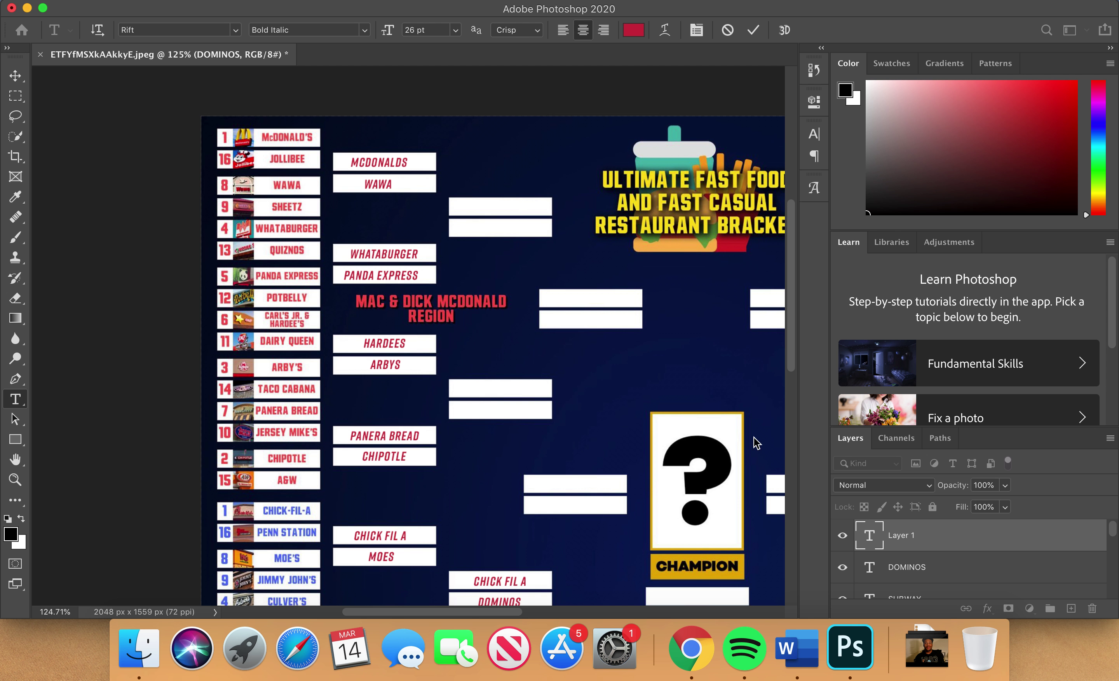
click(916, 568)
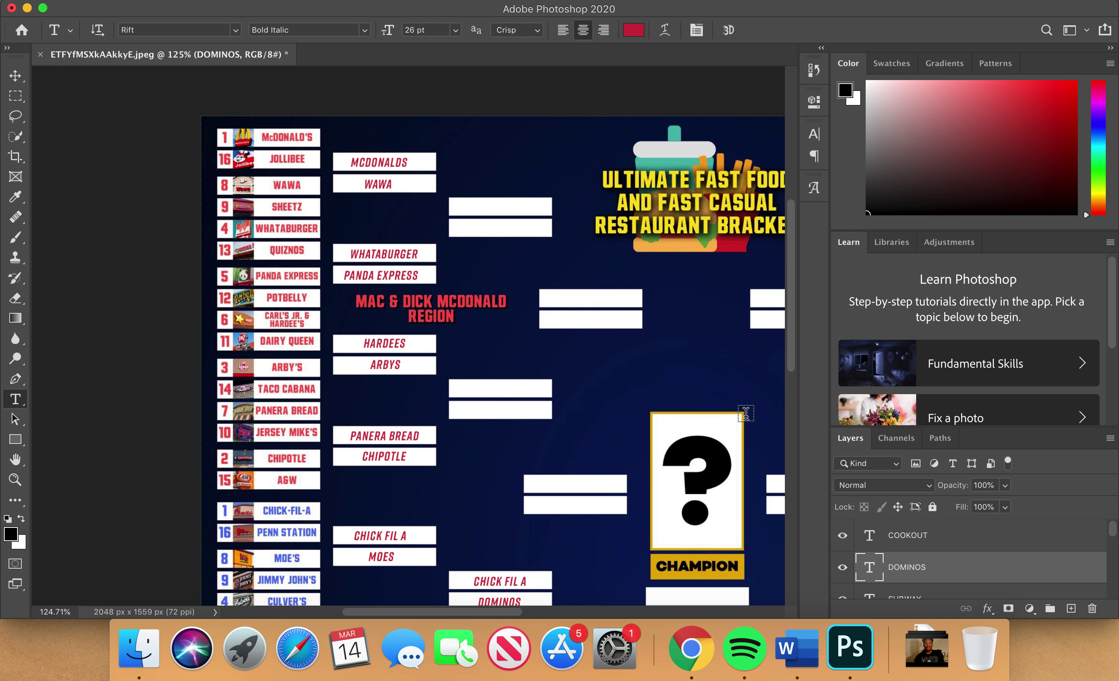
Add centred text MCDONALDS in the first third-round slot of the Mac & Dick McDonald region
click(526, 204)
text(MCDONALDS)
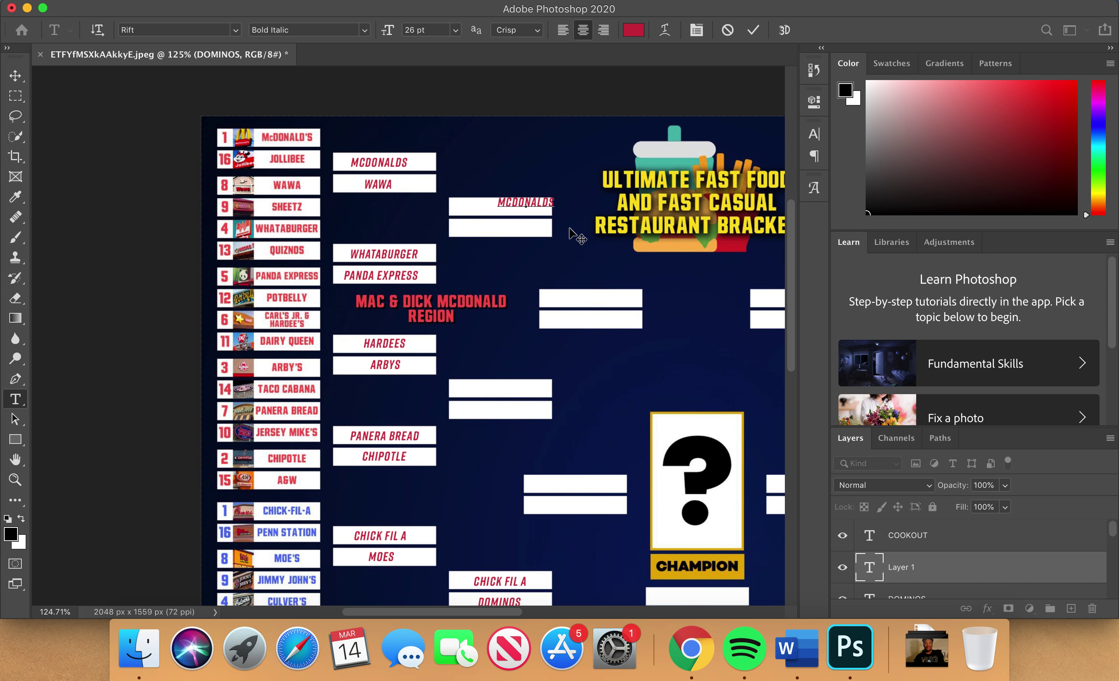
drag(570, 229, 544, 234)
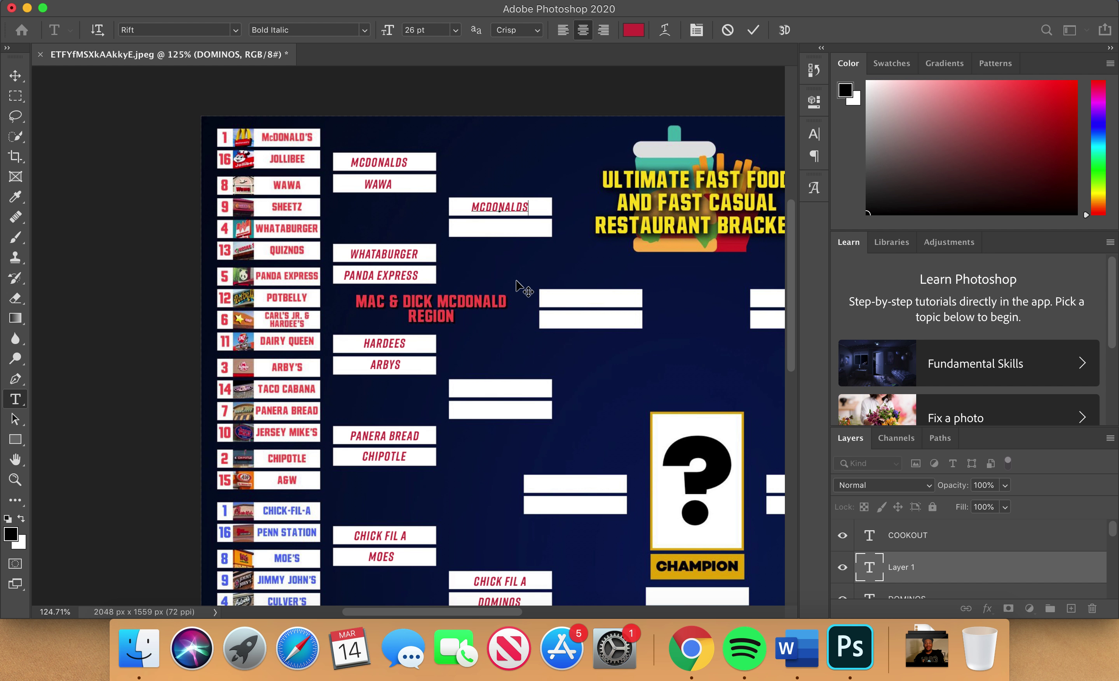
click(965, 546)
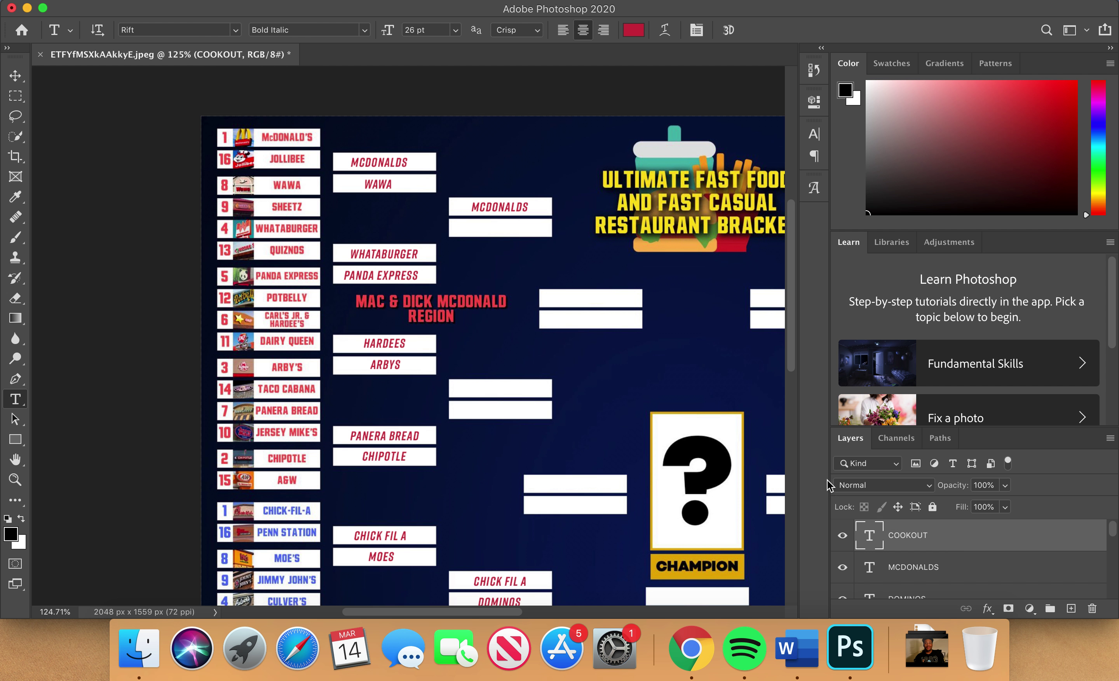
Add centred text WHATABURGER in the third-round slot under MCDONALDS
click(496, 228)
text(WHATABURGR)
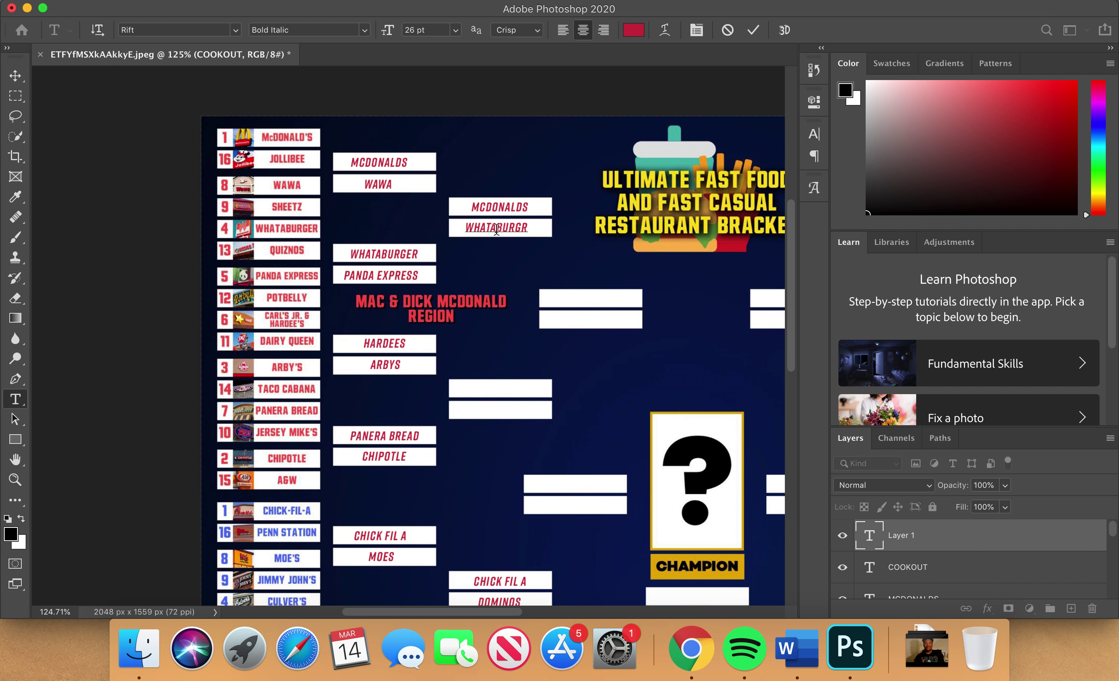
key(BackSpace)
text(ER)
key(BackSpace)
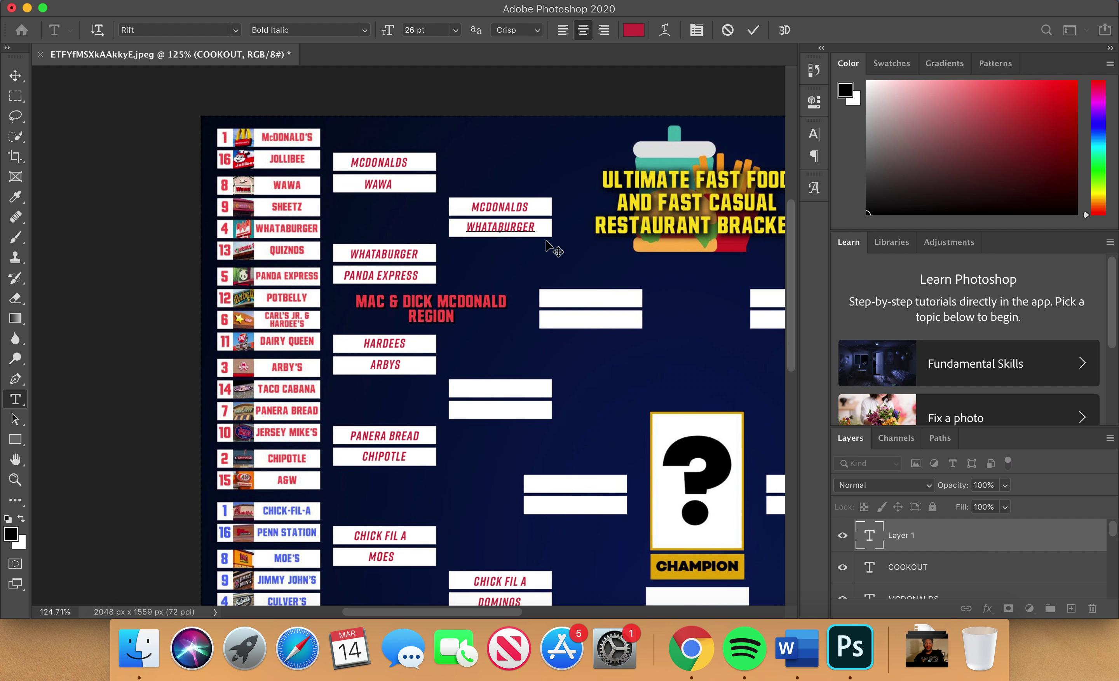
Add centred text ARBYS in the upper slot of the second third-round pair of the Mac & Dick McDonald region
click(936, 572)
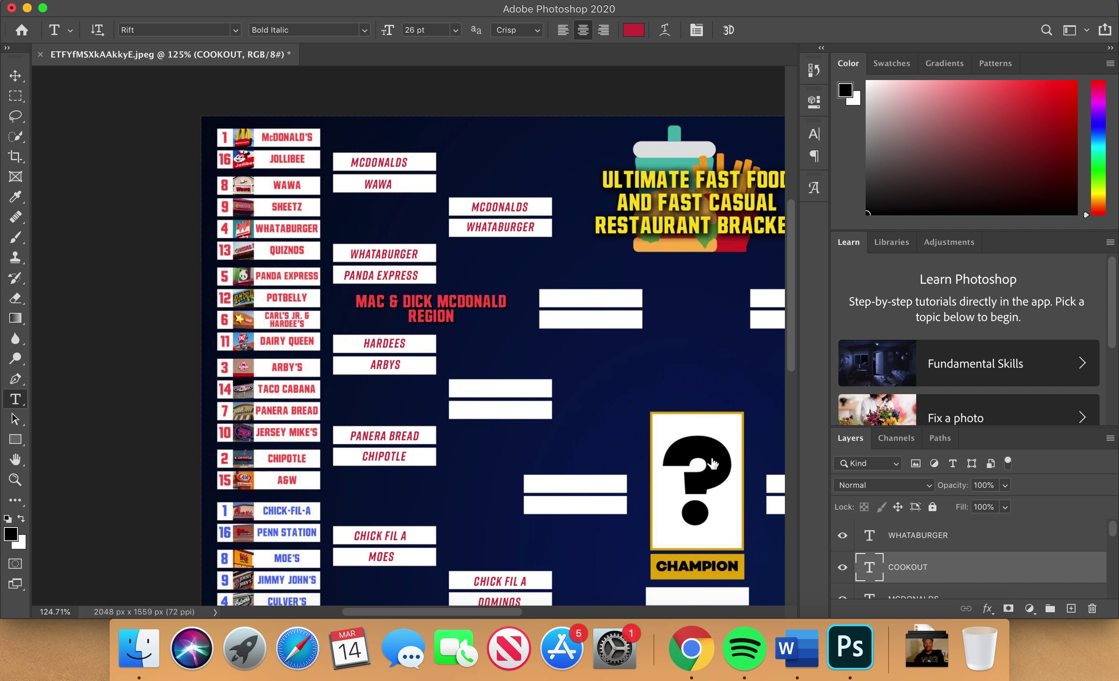
click(501, 388)
text(AR)
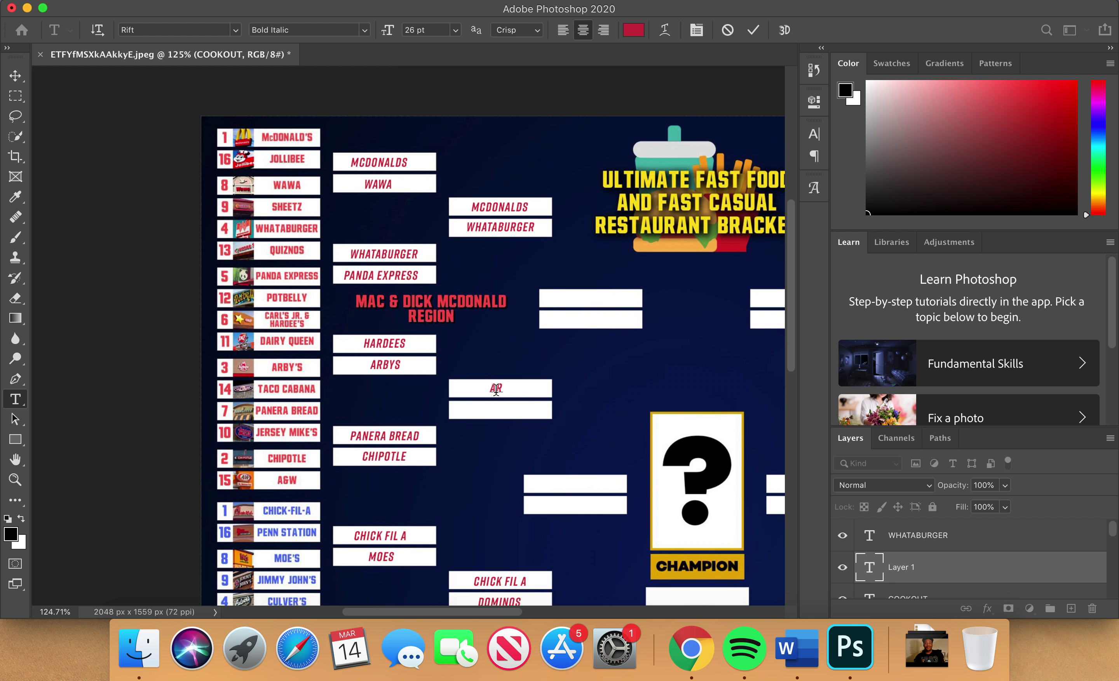
text(BYS)
click(931, 546)
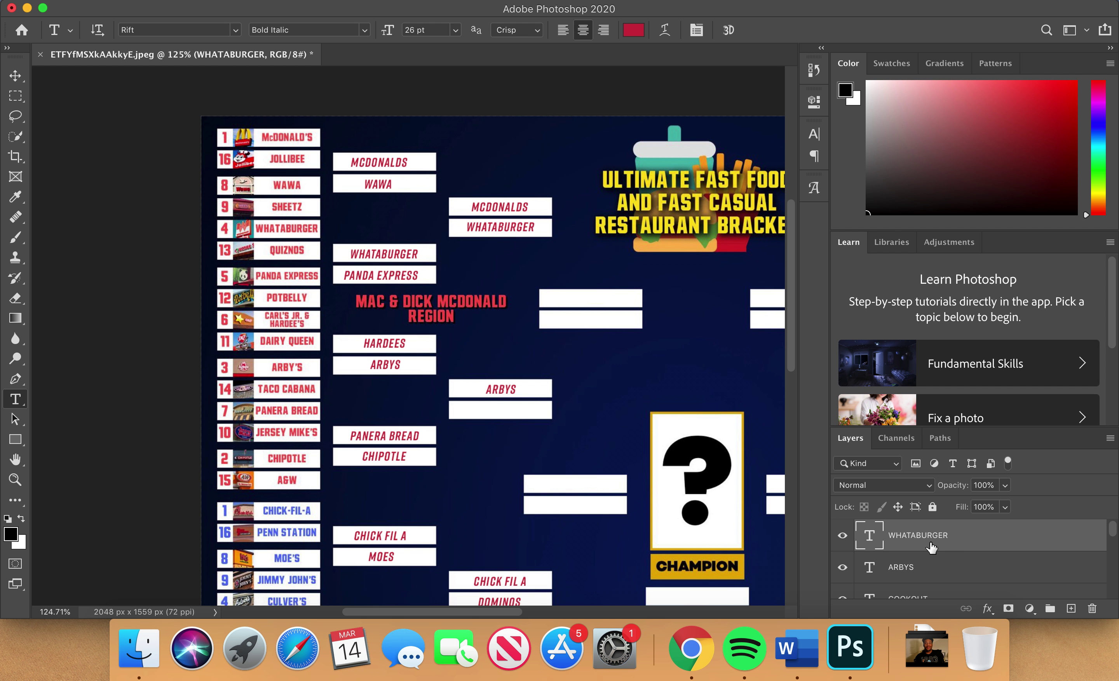
Add centred text CHIPOTLE in the third-round slot under ARBYS
click(483, 409)
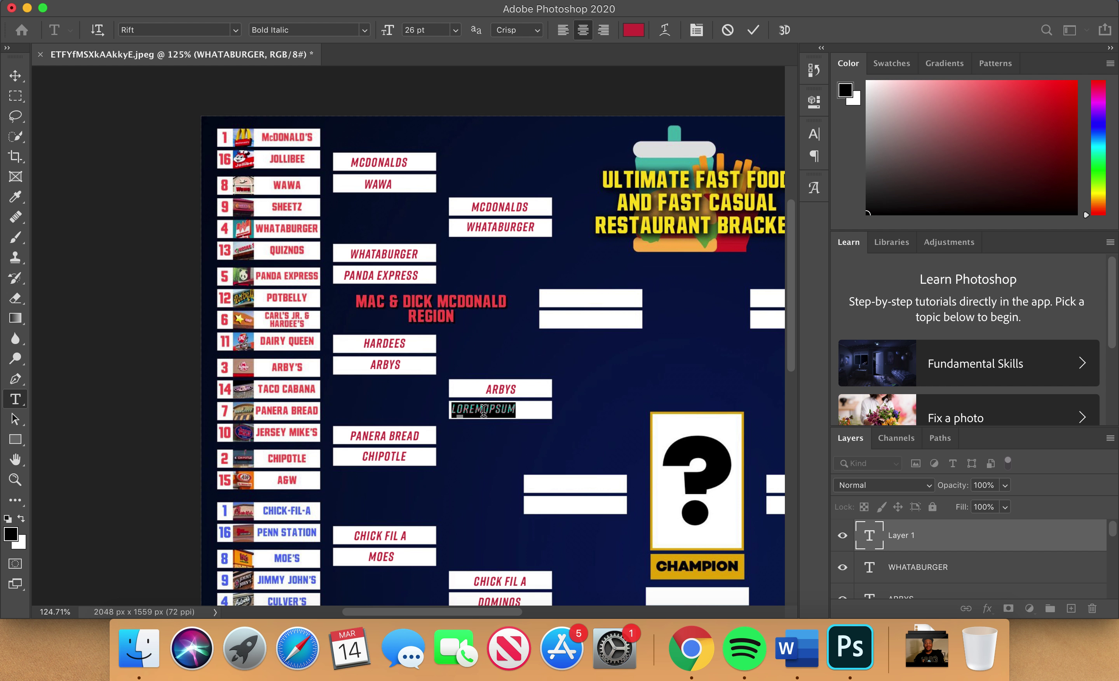
text(CHIPOTLE)
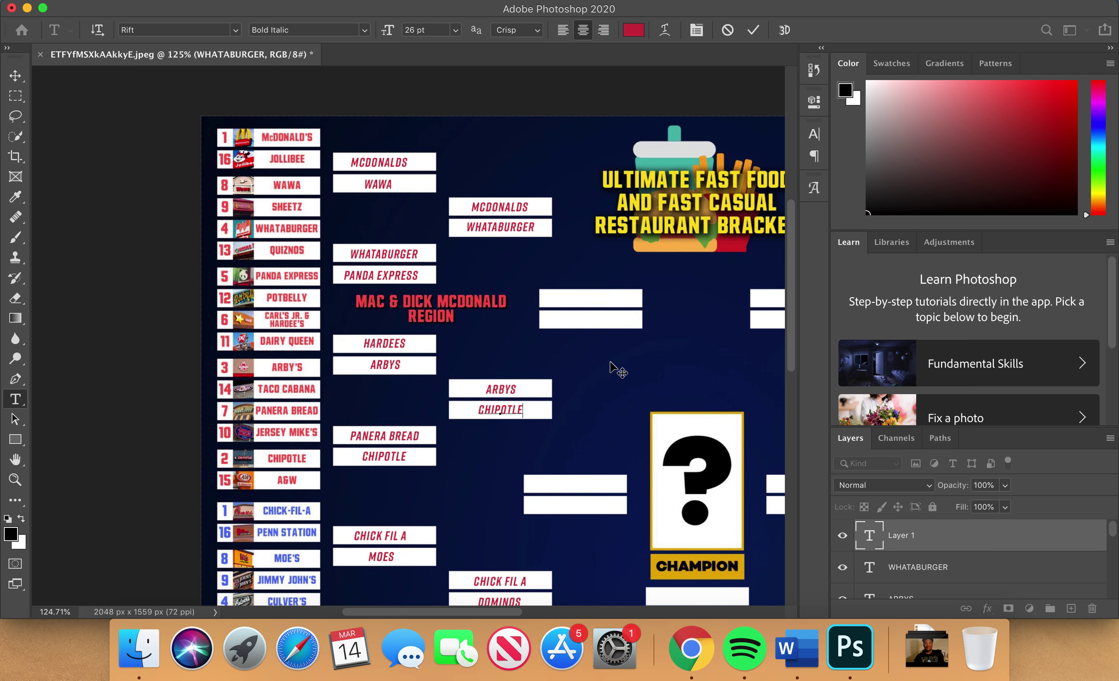
scroll(610, 362, right, 5)
scroll(610, 362, down, 3)
scroll(610, 362, up, 3)
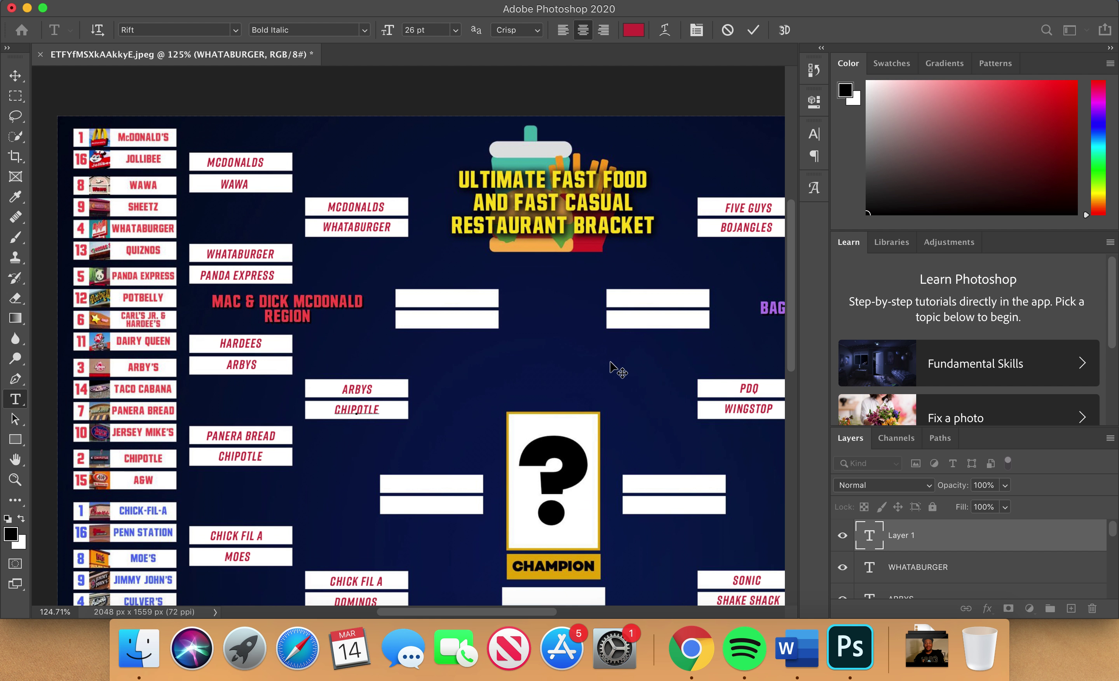
scroll(610, 362, down, 3)
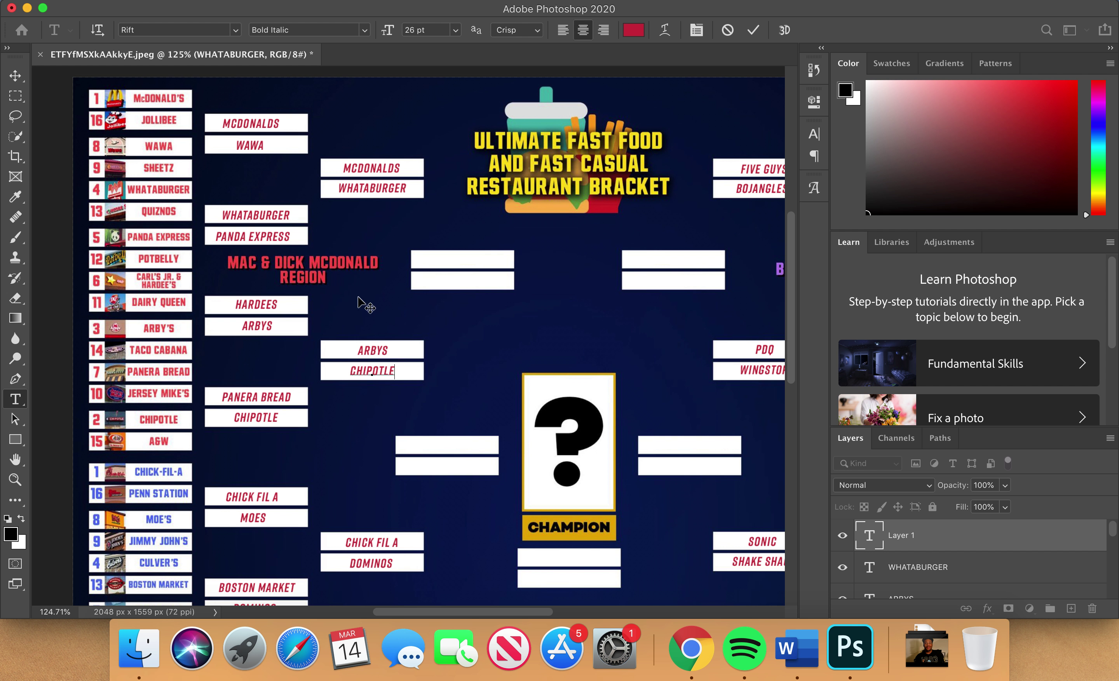
click(910, 569)
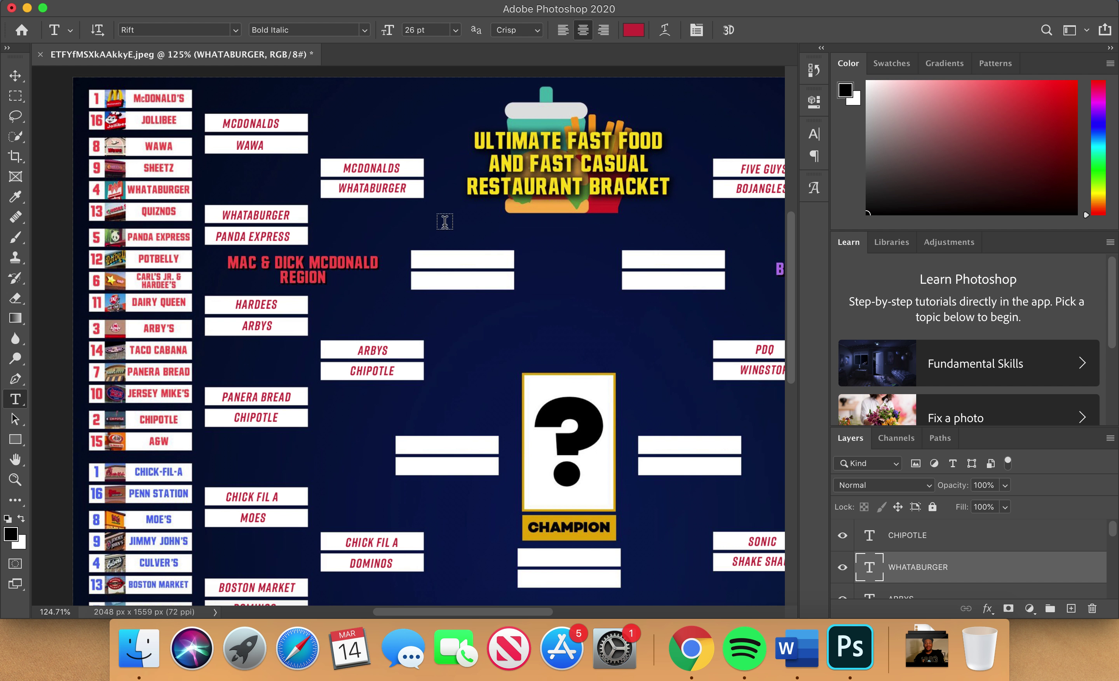
Add centred text MCDONALDS in the upper fourth-round slot of the Mac & Dick McDonald region
click(446, 262)
text(MCDONALDS)
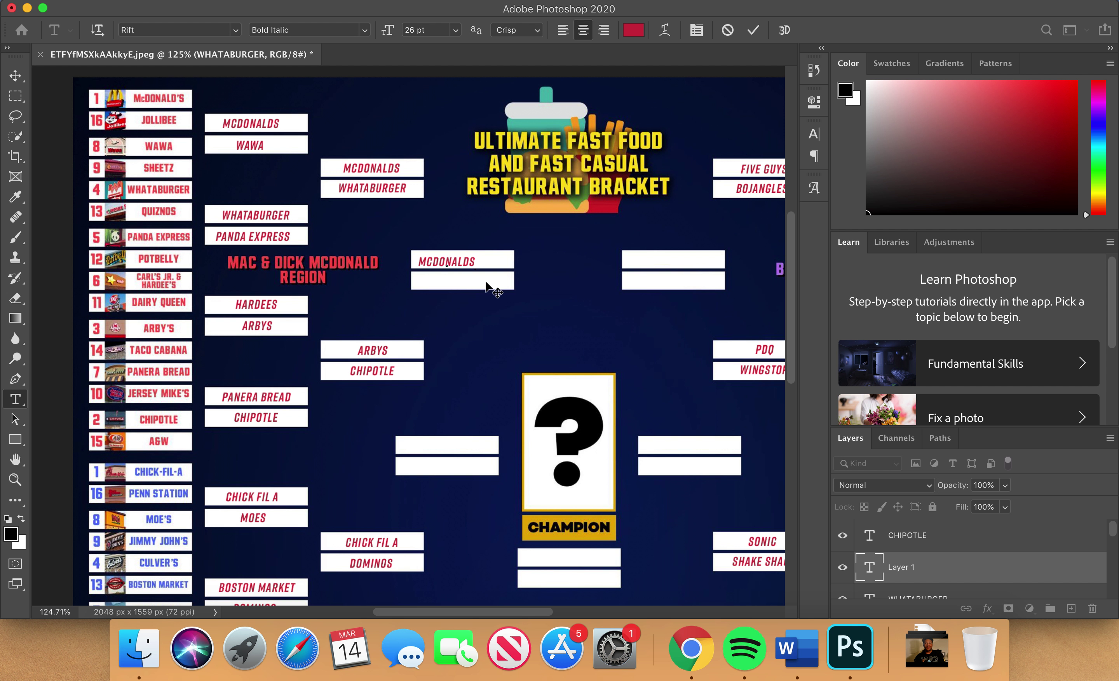
drag(486, 283, 498, 282)
click(944, 535)
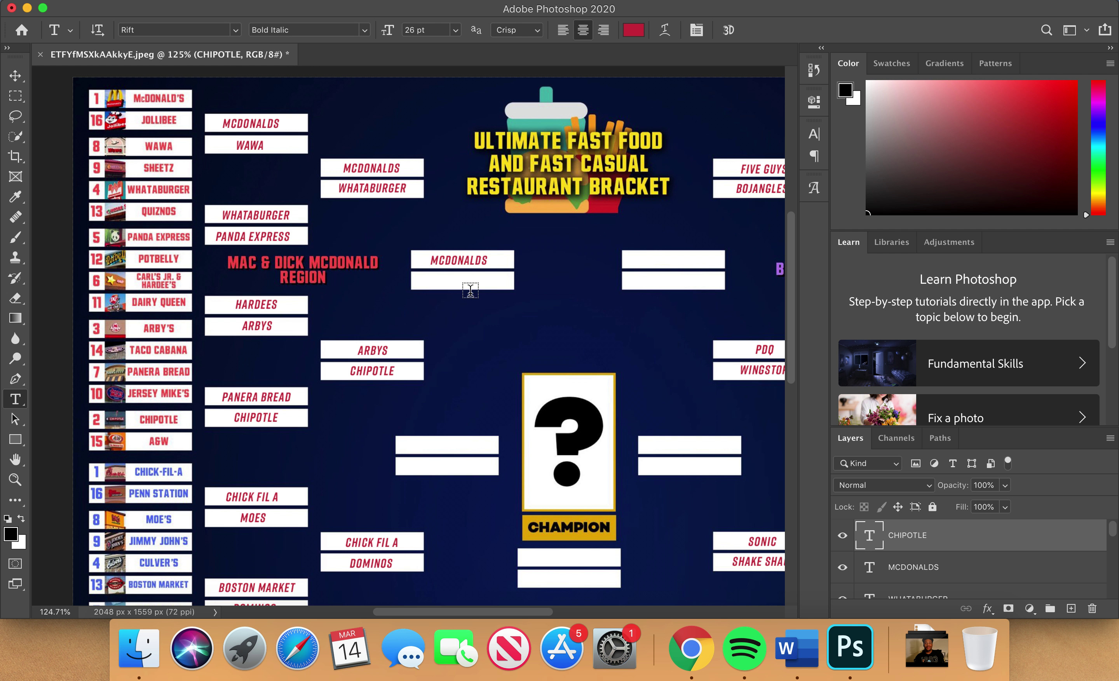
Add centred text CHIPOTLE in the fourth-round slot under MCDONALDS
click(459, 281)
text(CHPT)
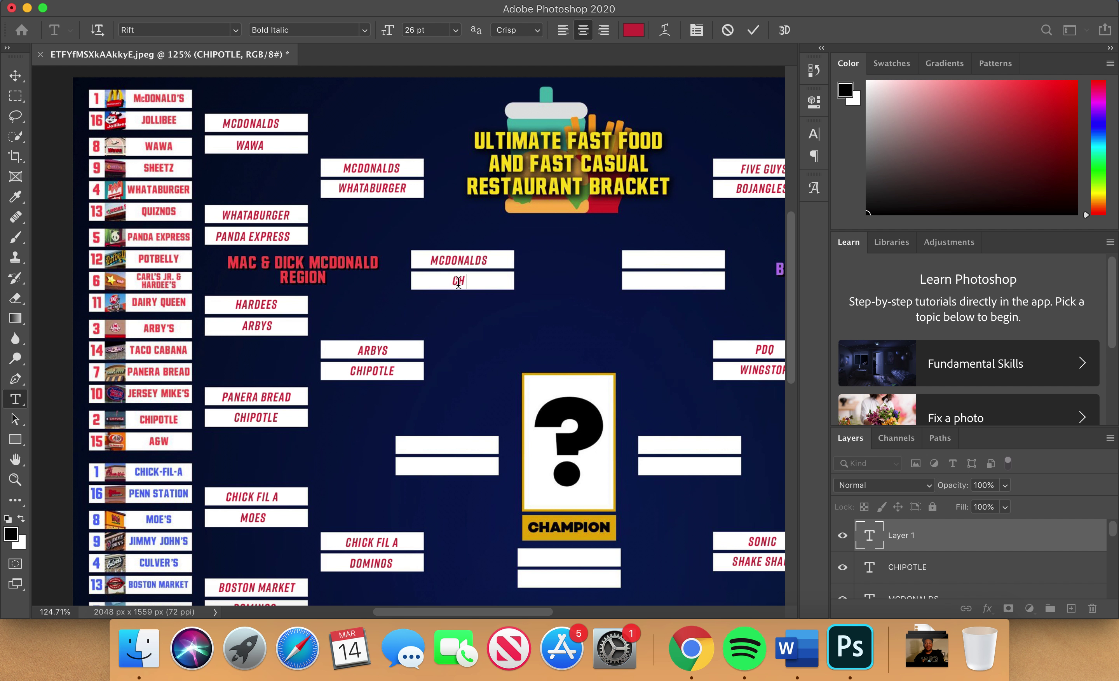
key(BackSpace)
key(BackSpace)
text(IPOTLE)
Review the filled-in picks of the Mac & Dick McDonald and No Sundays regions
scroll(530, 396, down, 5)
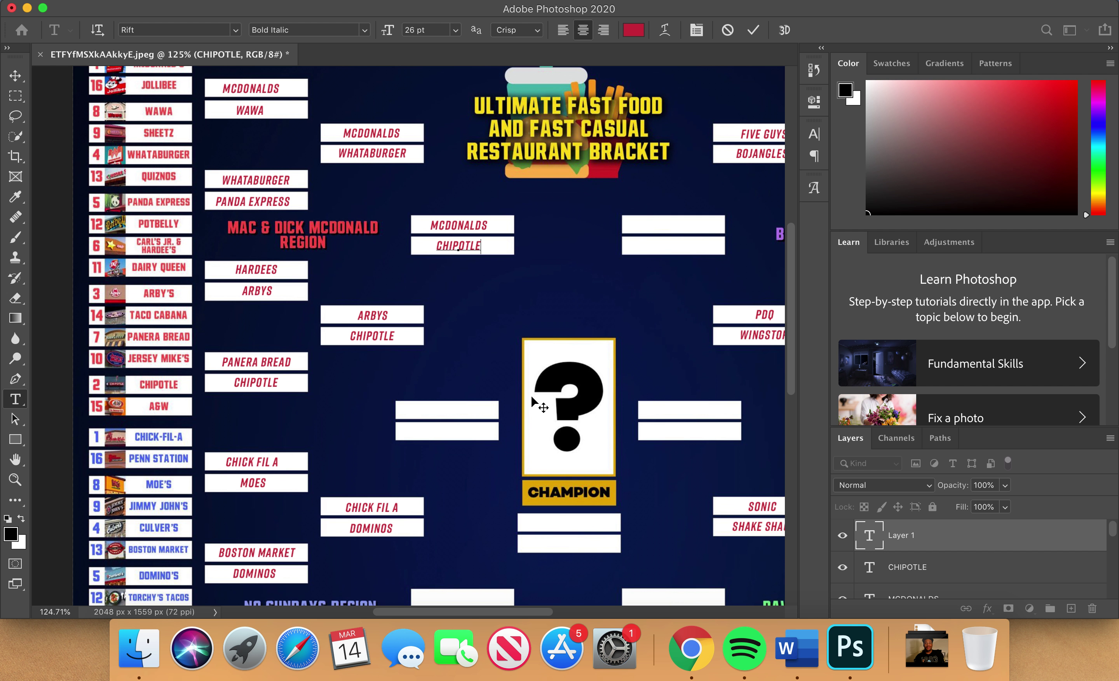
scroll(530, 396, down, 6)
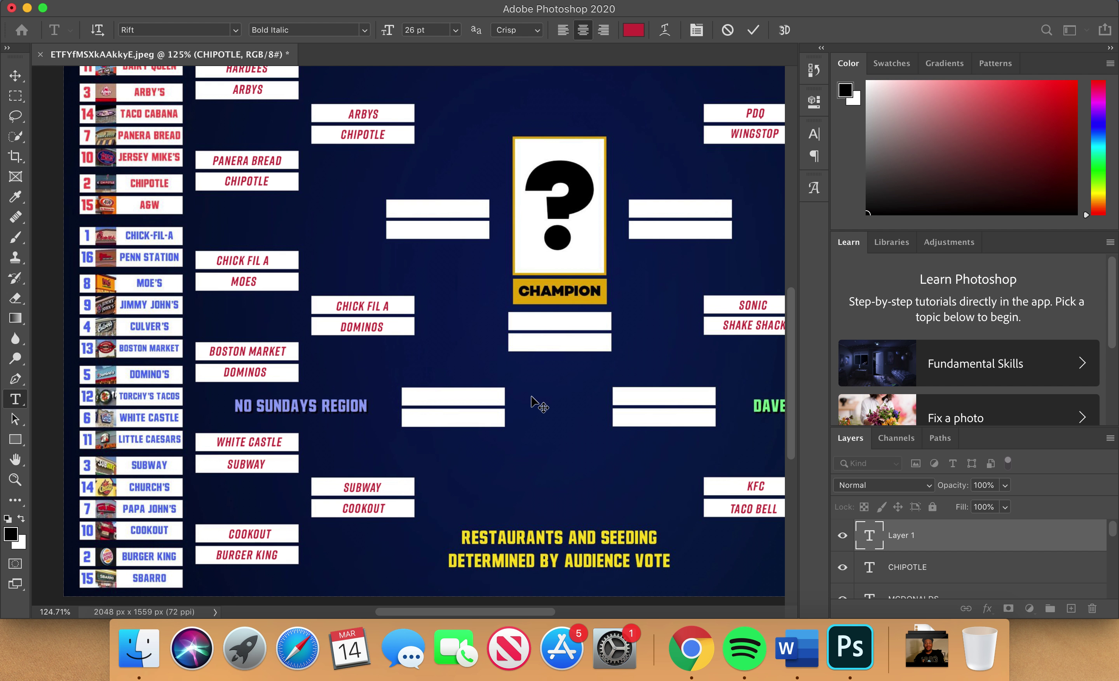
scroll(539, 404, up, 5)
scroll(532, 403, down, 2)
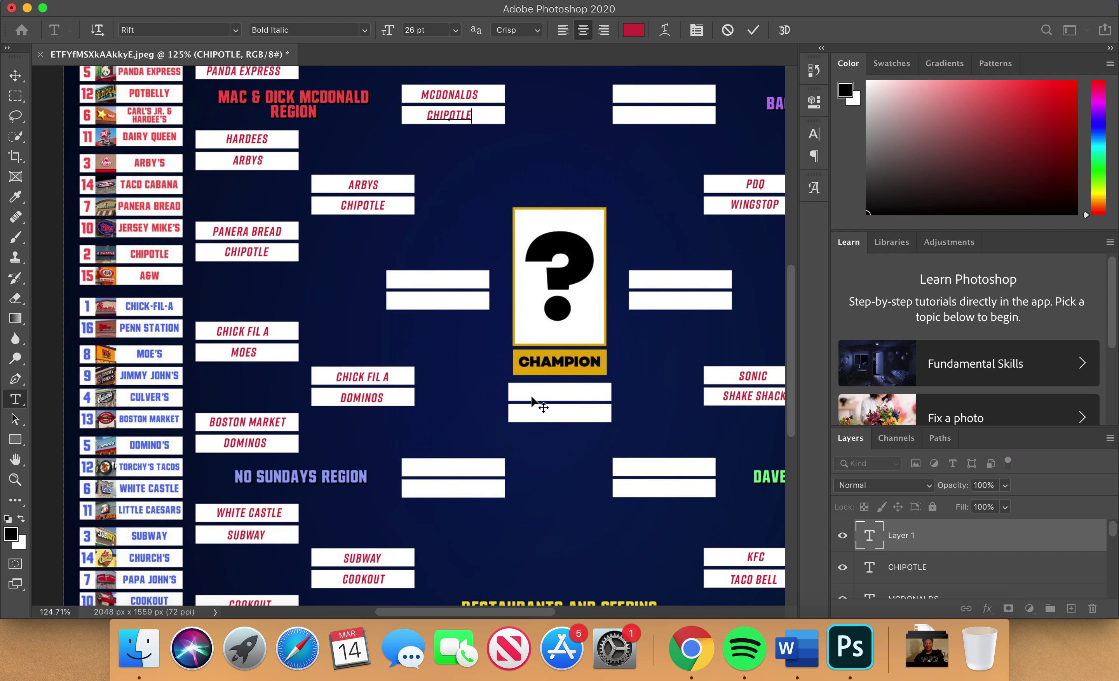
scroll(477, 366, down, 1)
scroll(493, 418, down, 8)
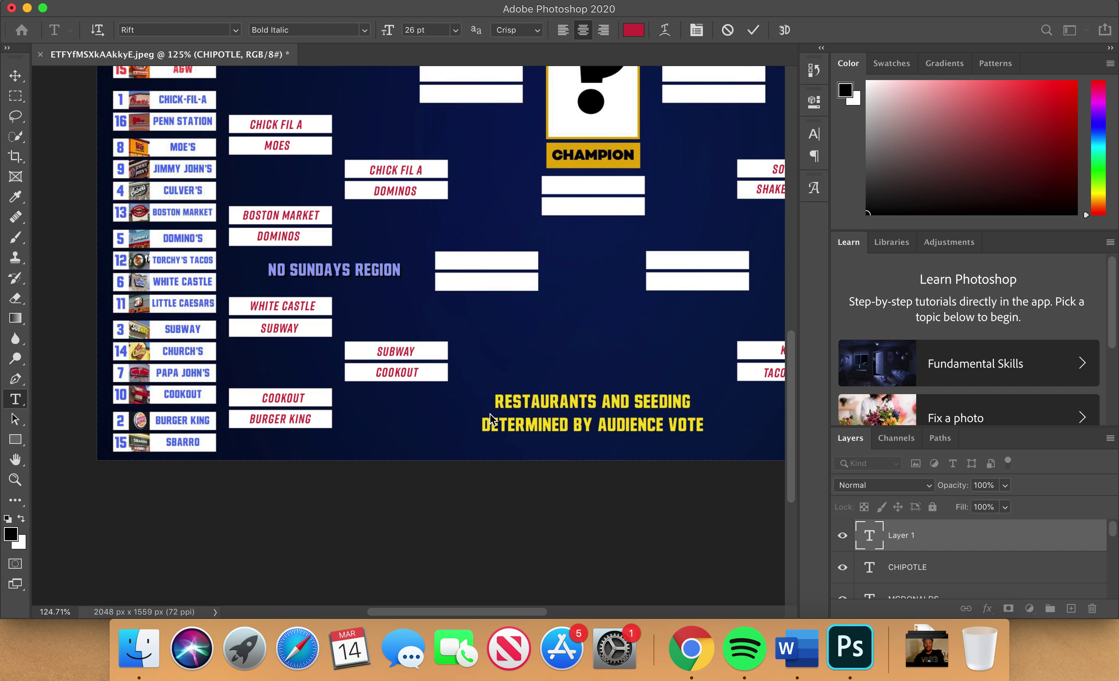
scroll(493, 418, up, 5)
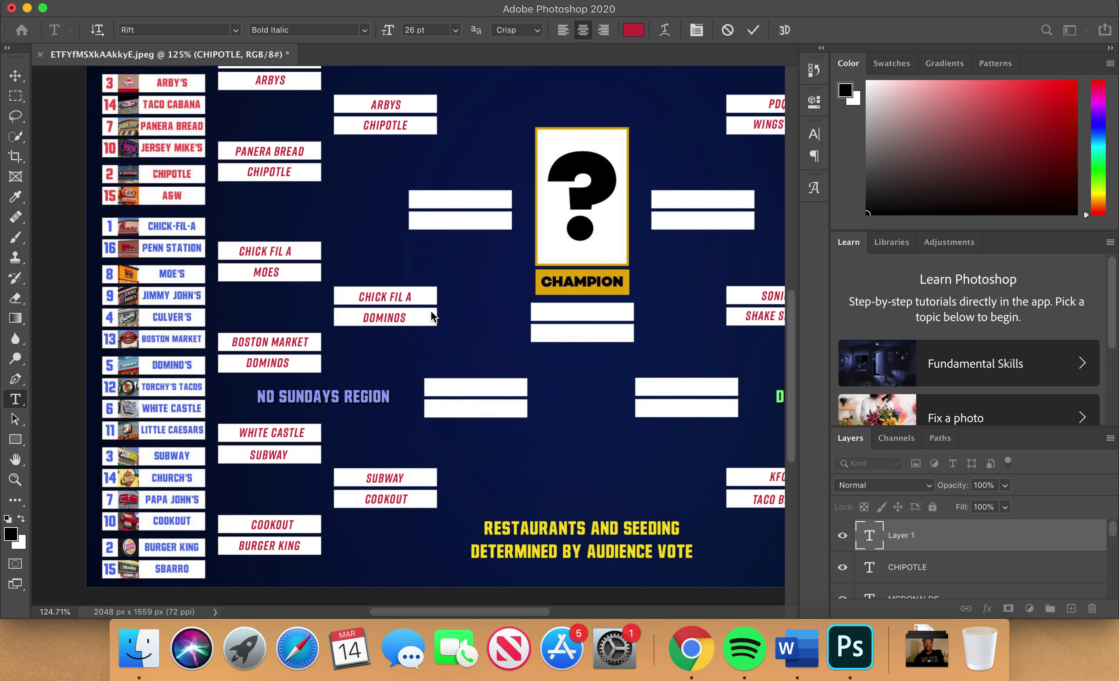
scroll(466, 356, up, 10)
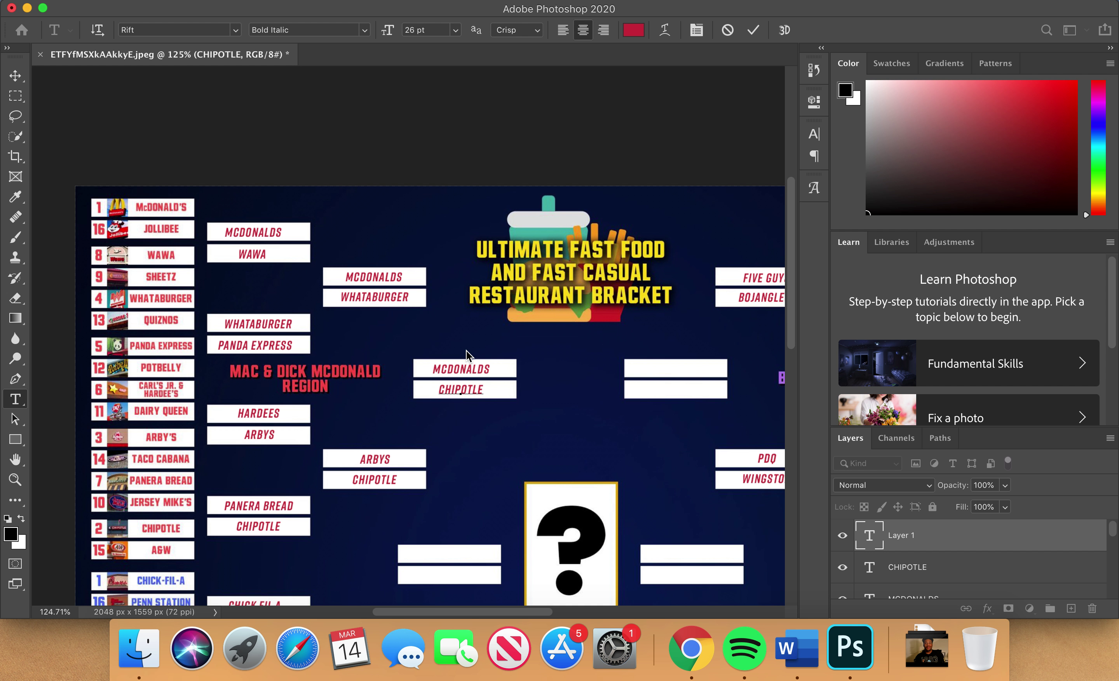
scroll(466, 356, down, 8)
scroll(466, 356, left, 2)
scroll(466, 355, up, 3)
scroll(465, 356, down, 3)
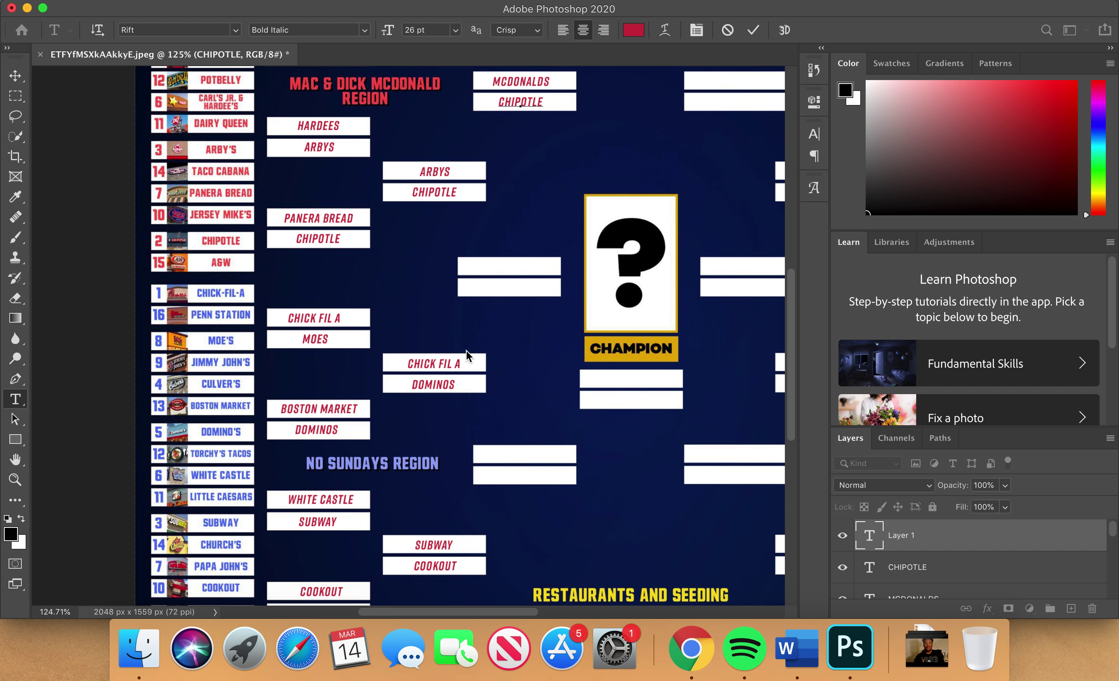
Add text CHICK FIL A in the upper fourth-round slot of the No Sundays region
click(490, 415)
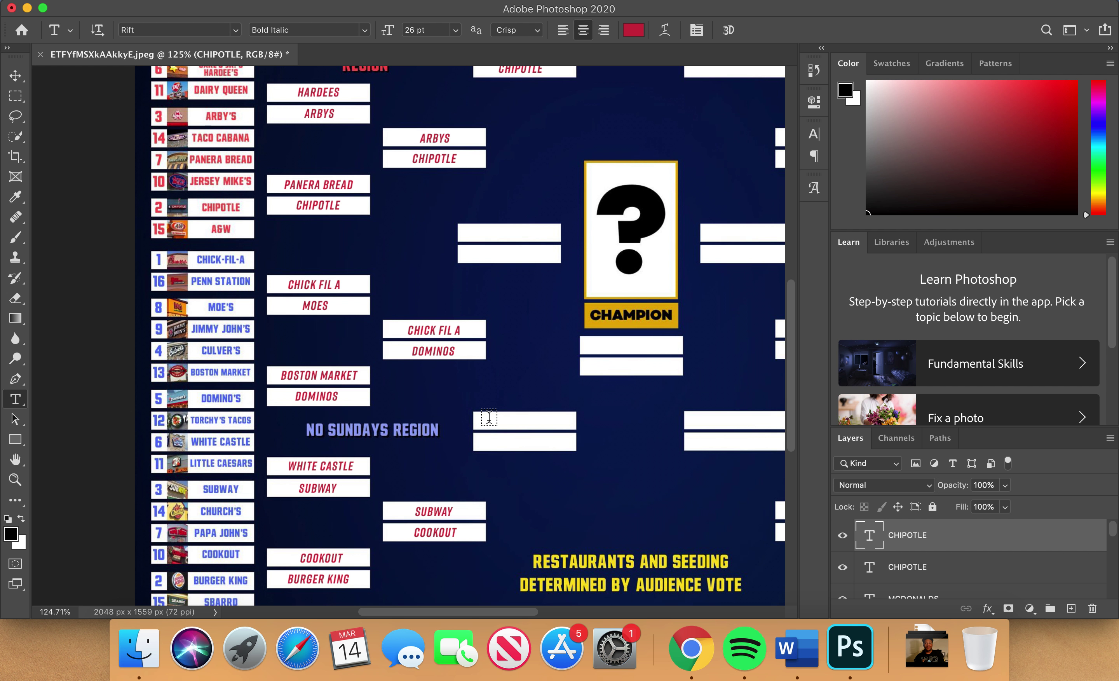
click(522, 422)
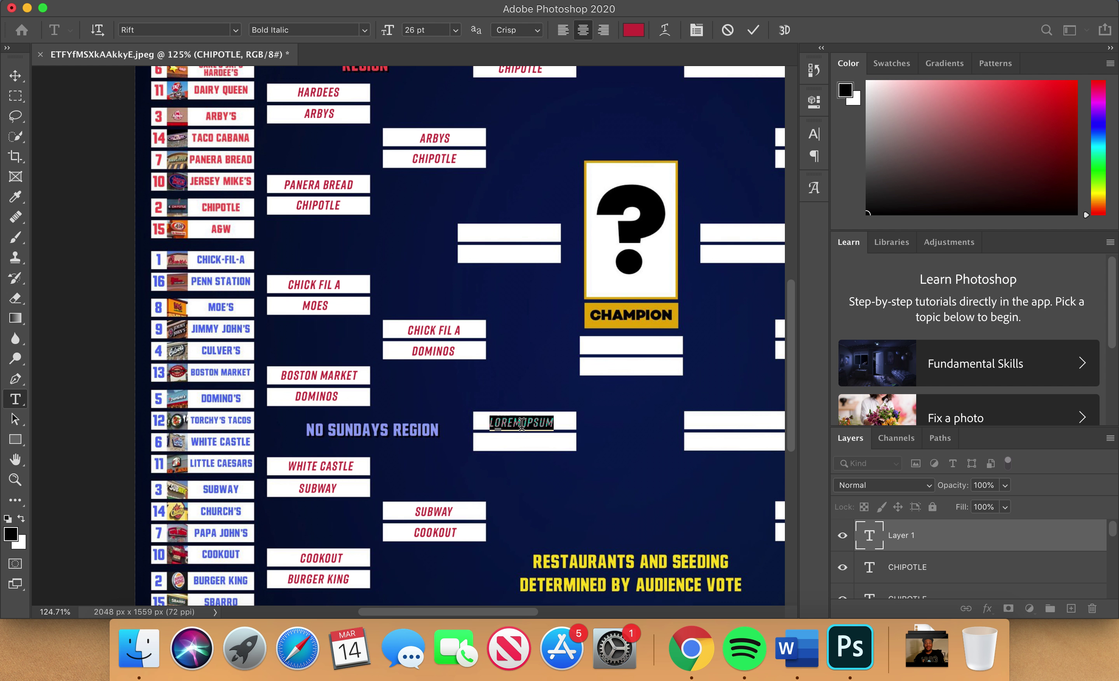
text(CHICK FIL A)
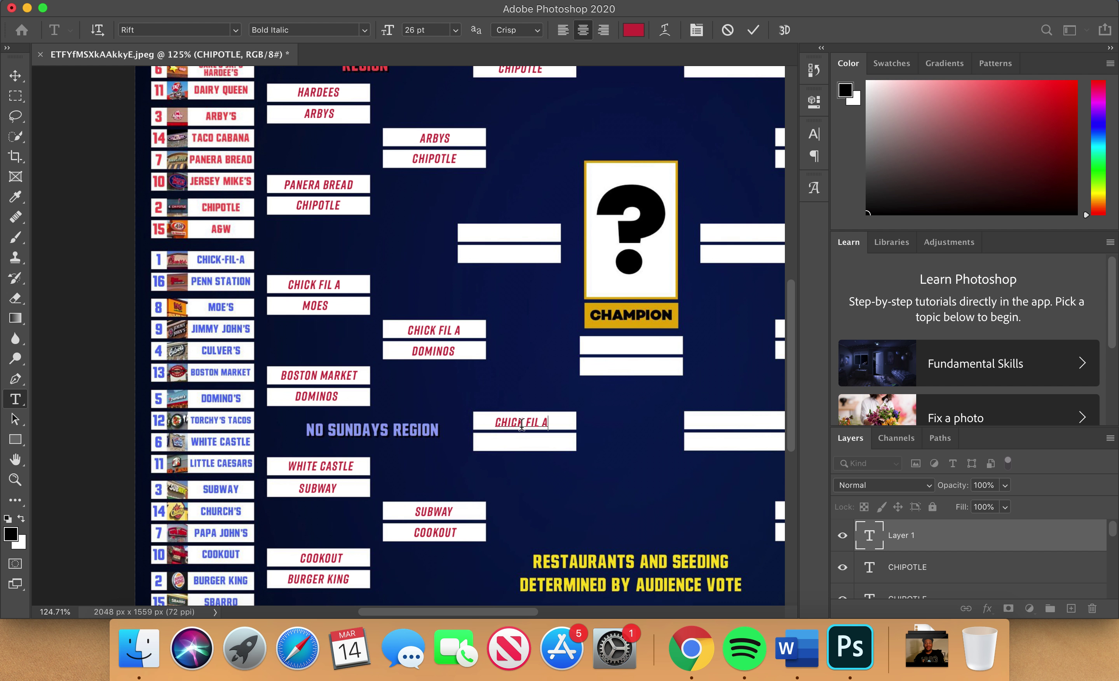
Replace the CHICK FIL A text in the upper fourth-round slot of the No Sundays region with DOMINOS
key(BackSpace)
key(BackSpace)
key(BackSpace)
key(BackSpace)
key(BackSpace)
key(BackSpace)
key(BackSpace)
key(BackSpace)
key(BackSpace)
key(BackSpace)
key(BackSpace)
text(DOMINOS)
click(879, 566)
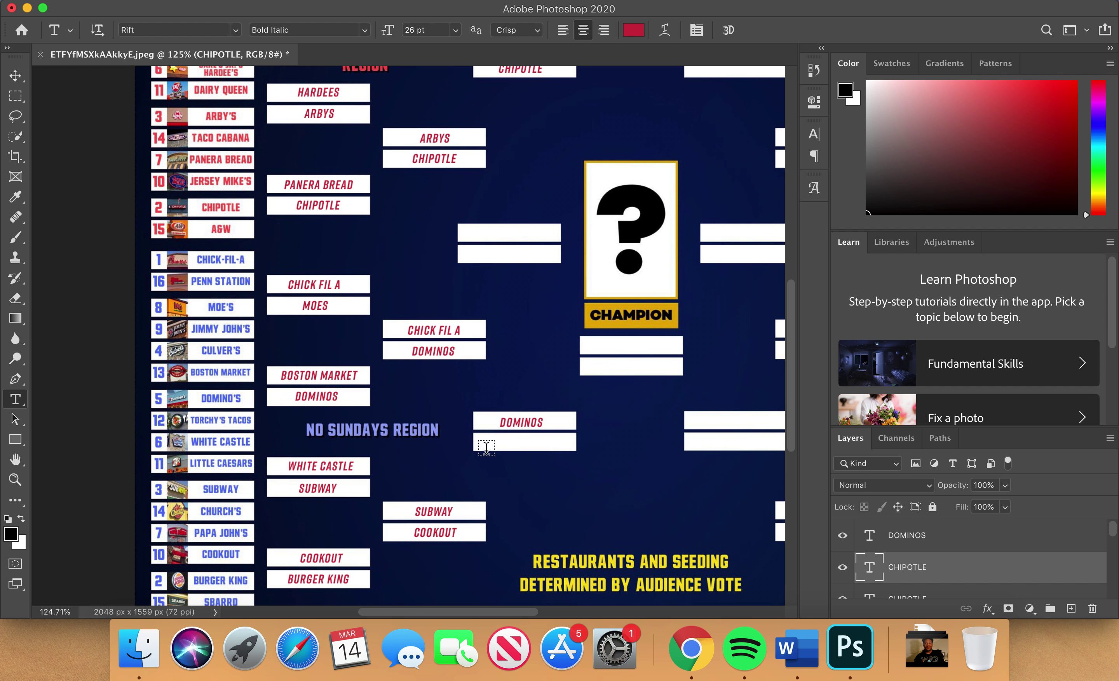
Add centred text COOKOUT in the fourth-round slot under DOMINOS
click(509, 443)
text(CO)
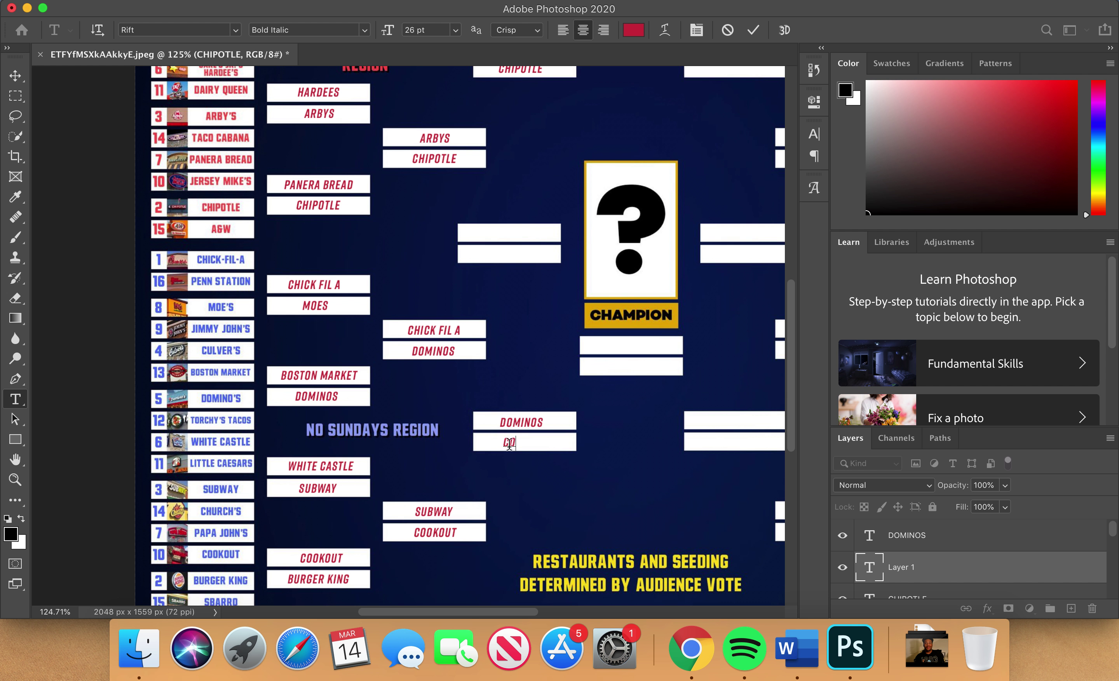
text(OKOUT)
drag(543, 457, 552, 457)
scroll(665, 441, right, 15)
scroll(665, 440, down, 2)
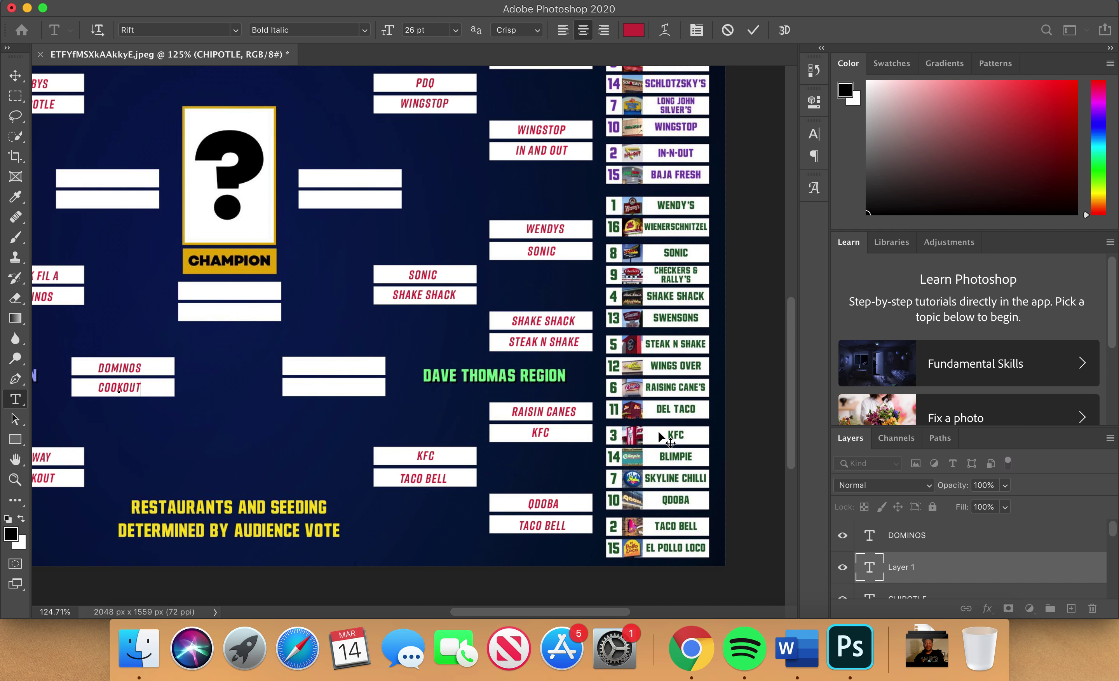
scroll(665, 440, left, 1)
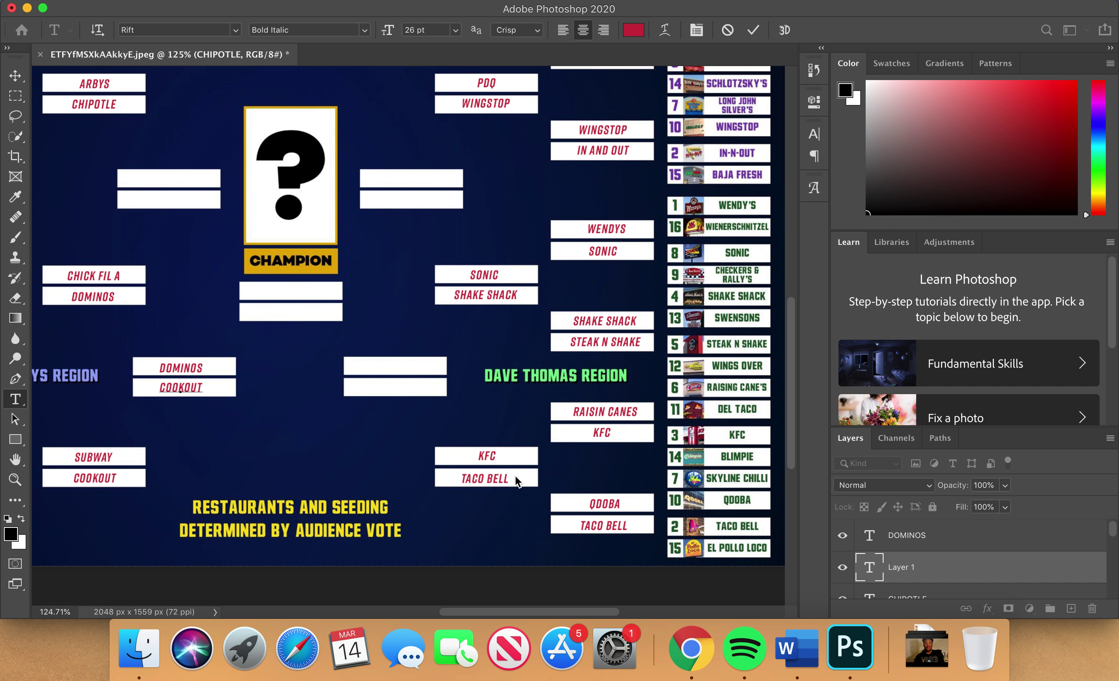
click(894, 536)
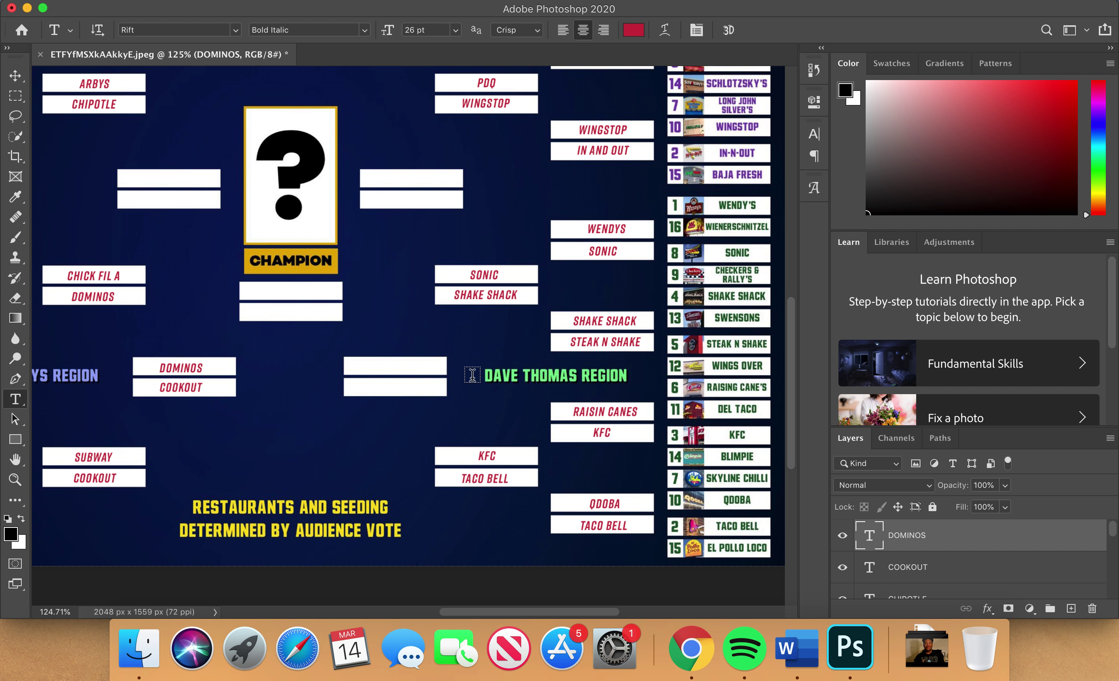
Add text SONIC in the upper fourth-round slot of the Dave Thomas region and centre it in the slot
click(423, 366)
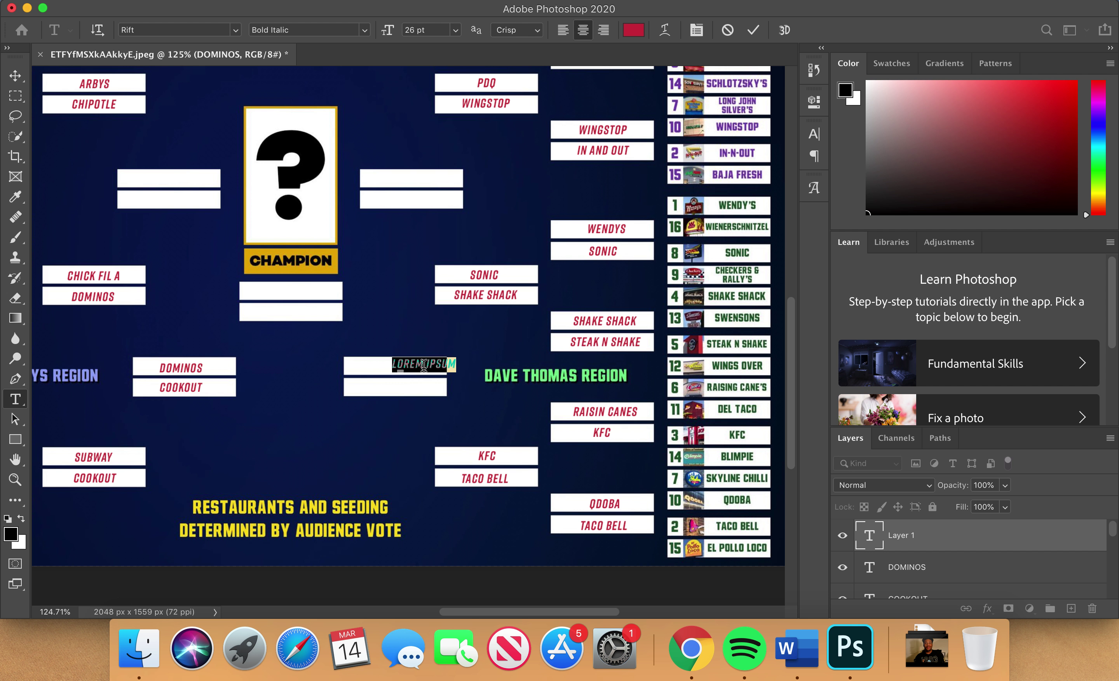
text(SONIC)
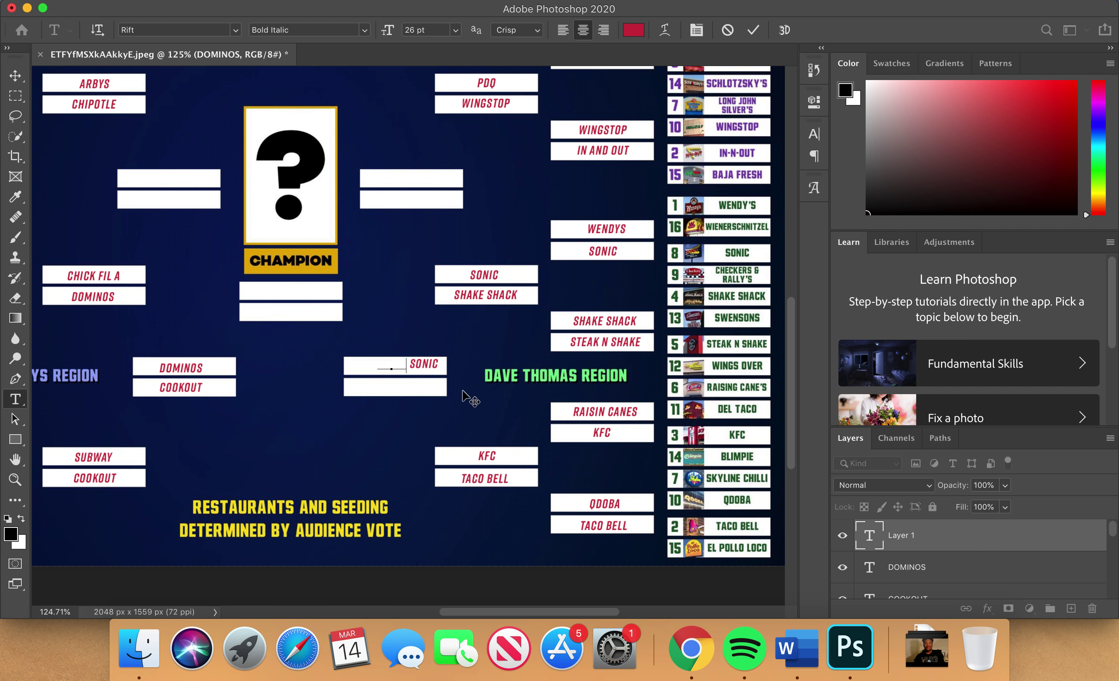
drag(468, 395, 463, 399)
click(908, 566)
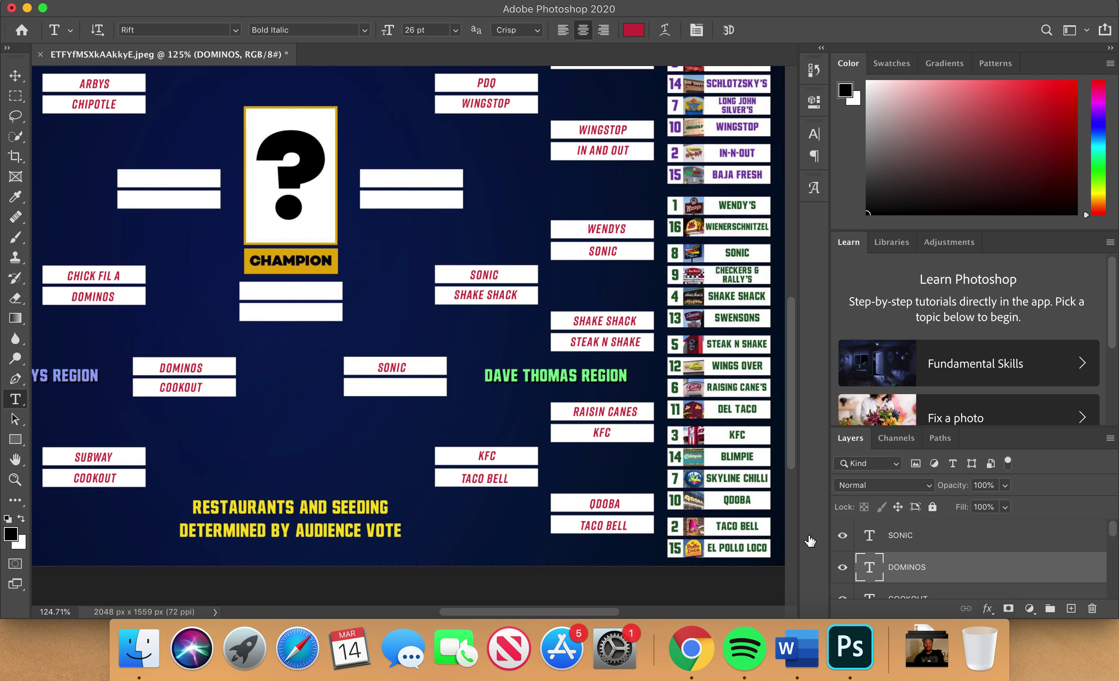
Add centred text TACO BELL in the fourth-round slot under SONIC
click(397, 389)
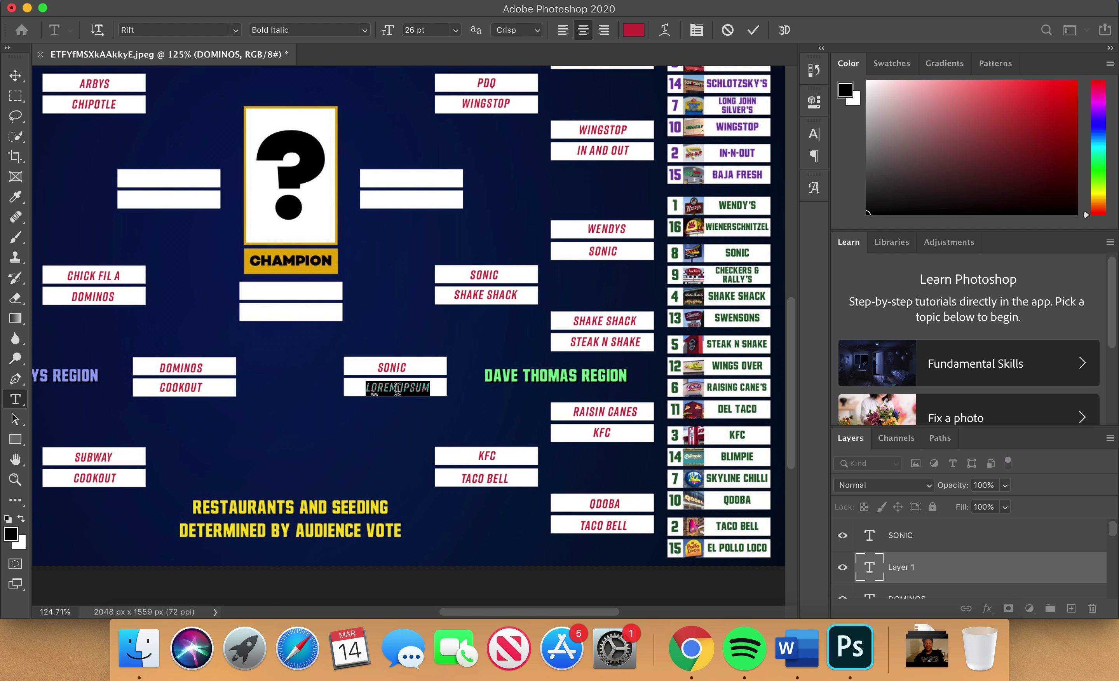
key(BackSpace)
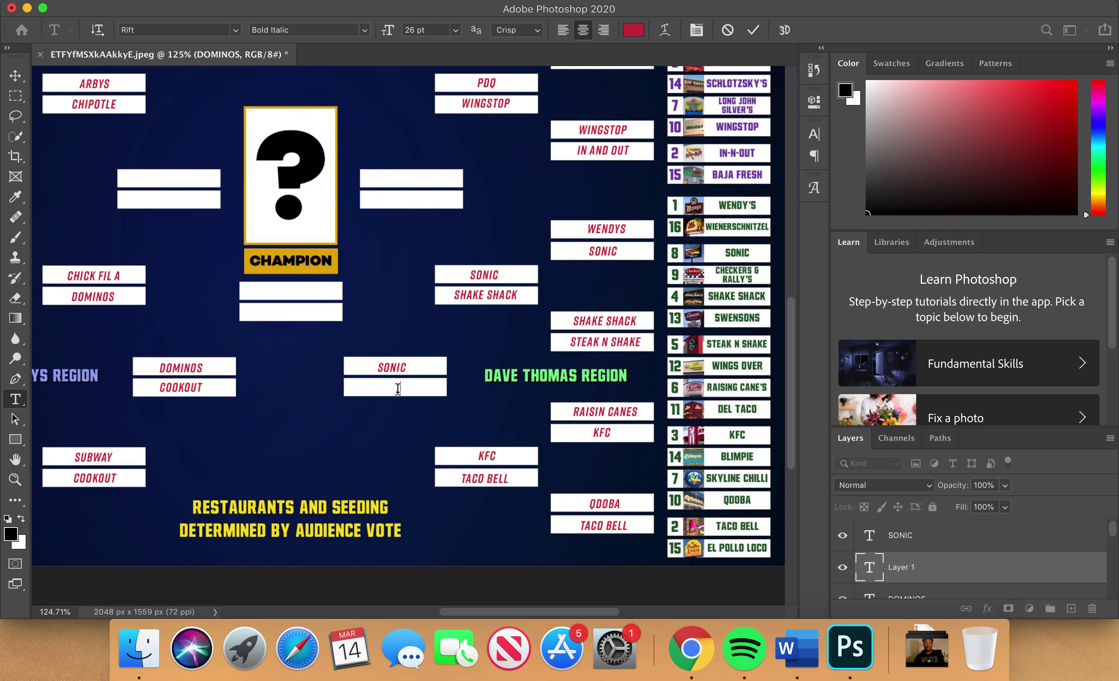
text(TACO BELL)
scroll(422, 412, up, 10)
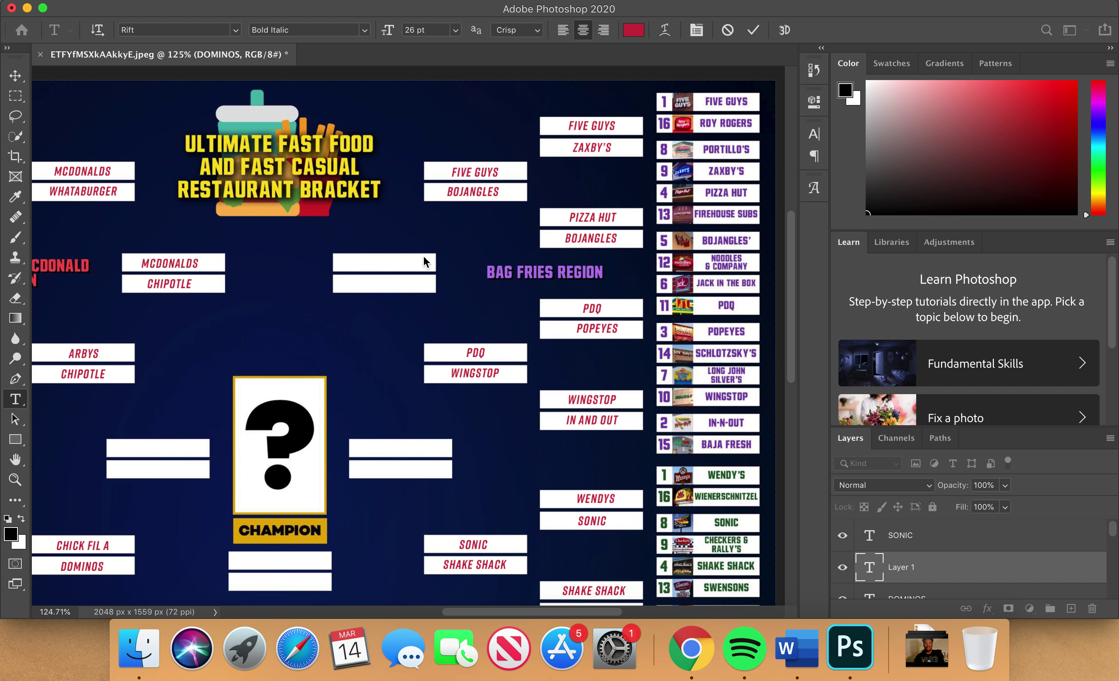
click(928, 535)
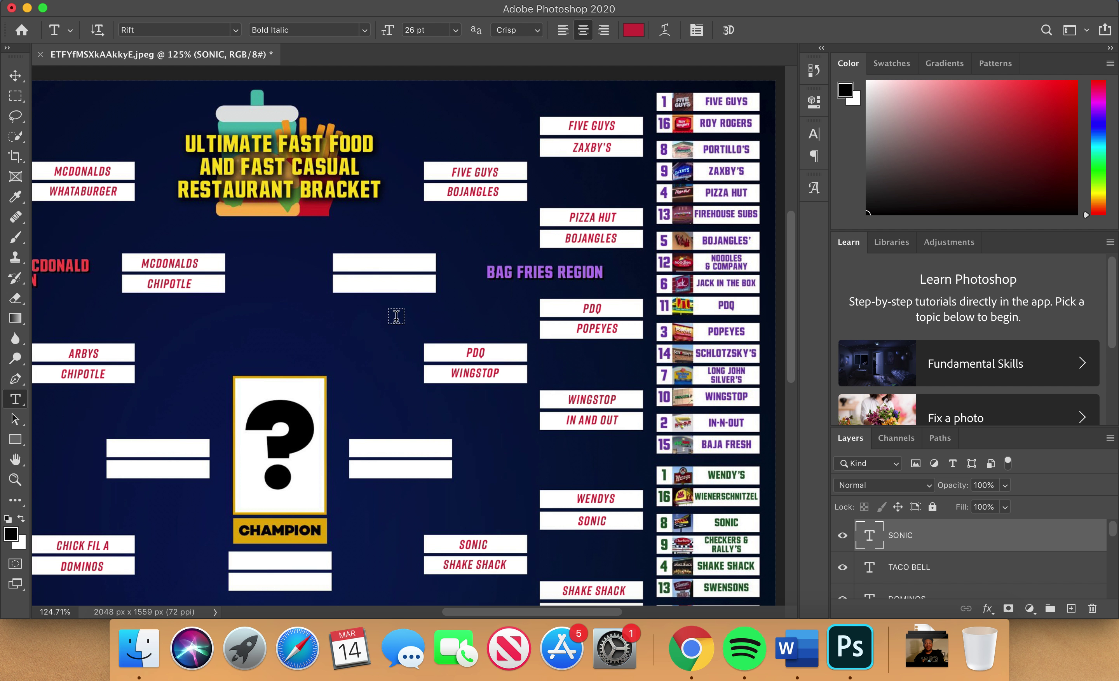
Add text FIVE GUYS in the upper fourth-round slot of the Bag Fries region and centre it in the slot
click(396, 261)
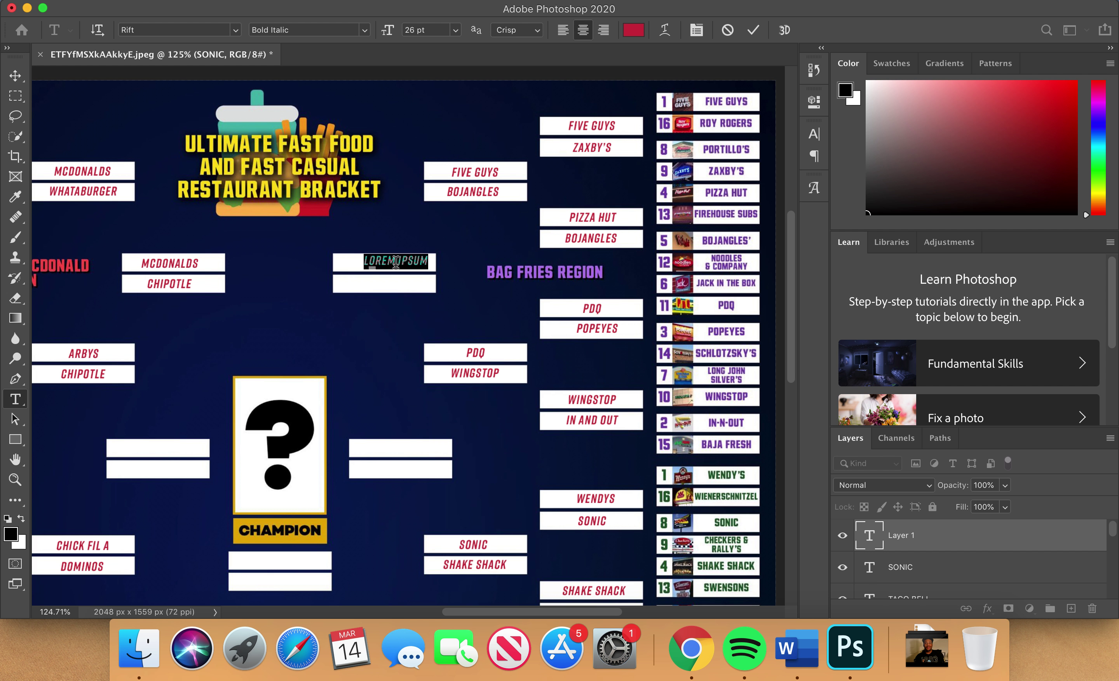
text(FIVE GUYS)
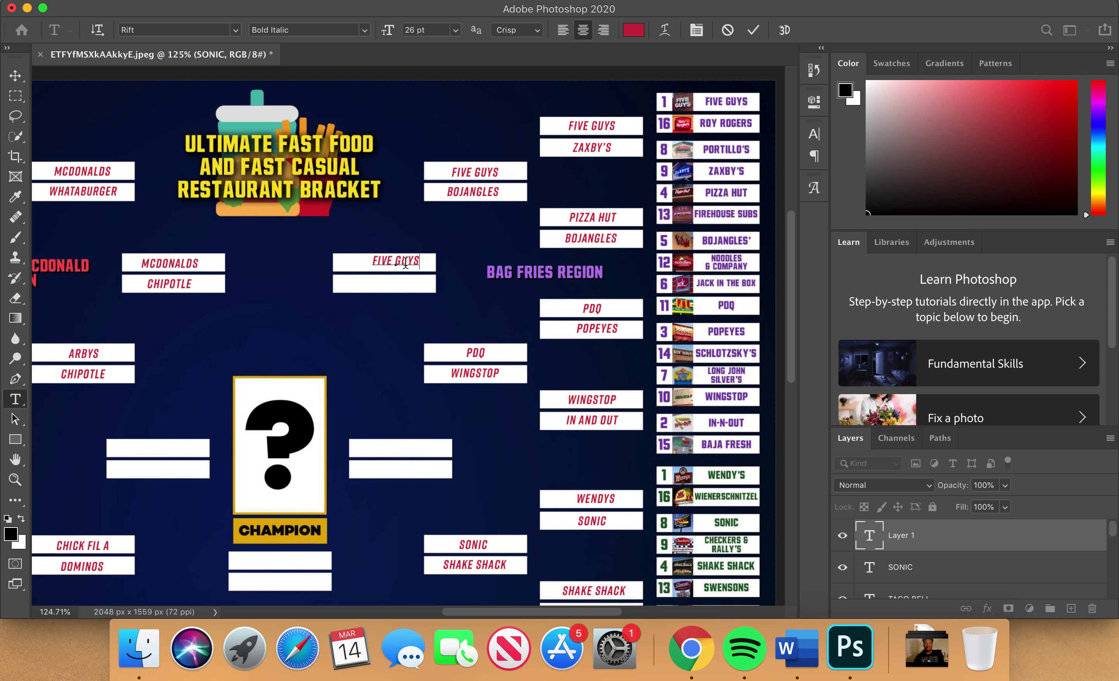
drag(435, 276, 421, 280)
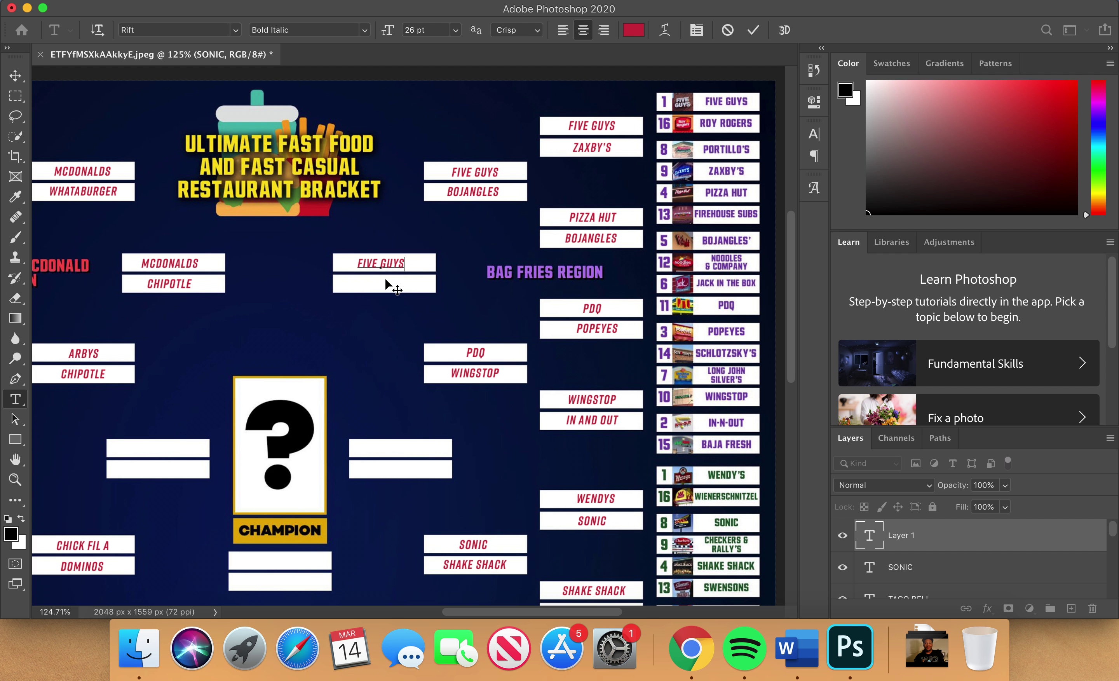
click(936, 568)
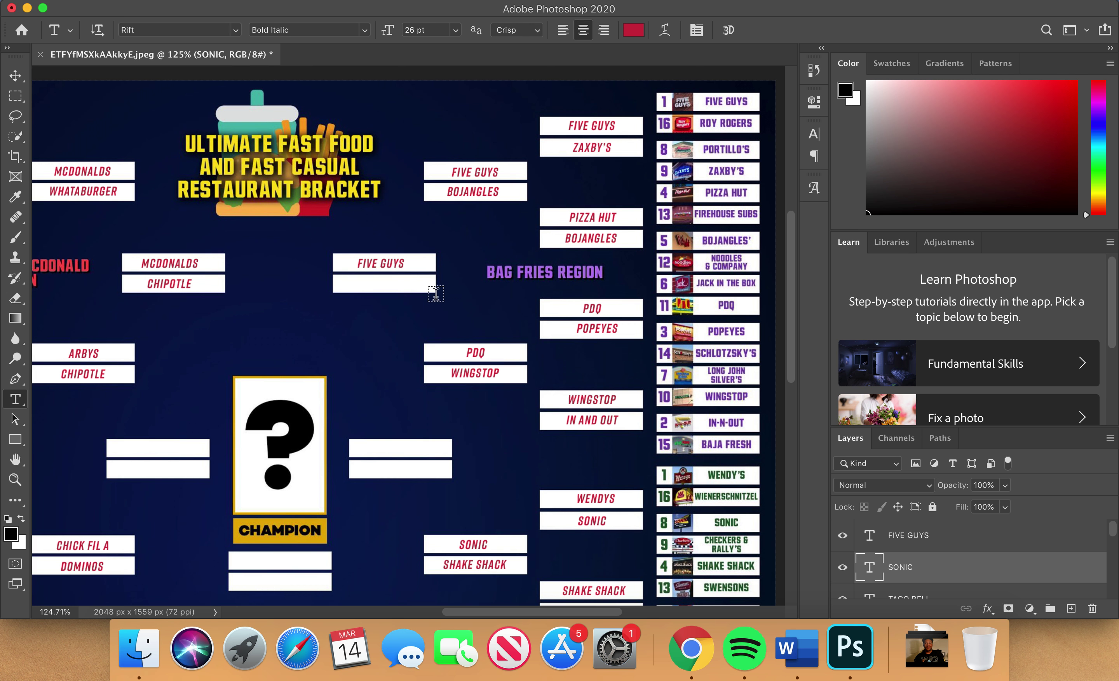
Add centred text PDQ in the fourth-round slot under FIVE GUYS in the Bag Fries region
click(401, 281)
text(PDQ)
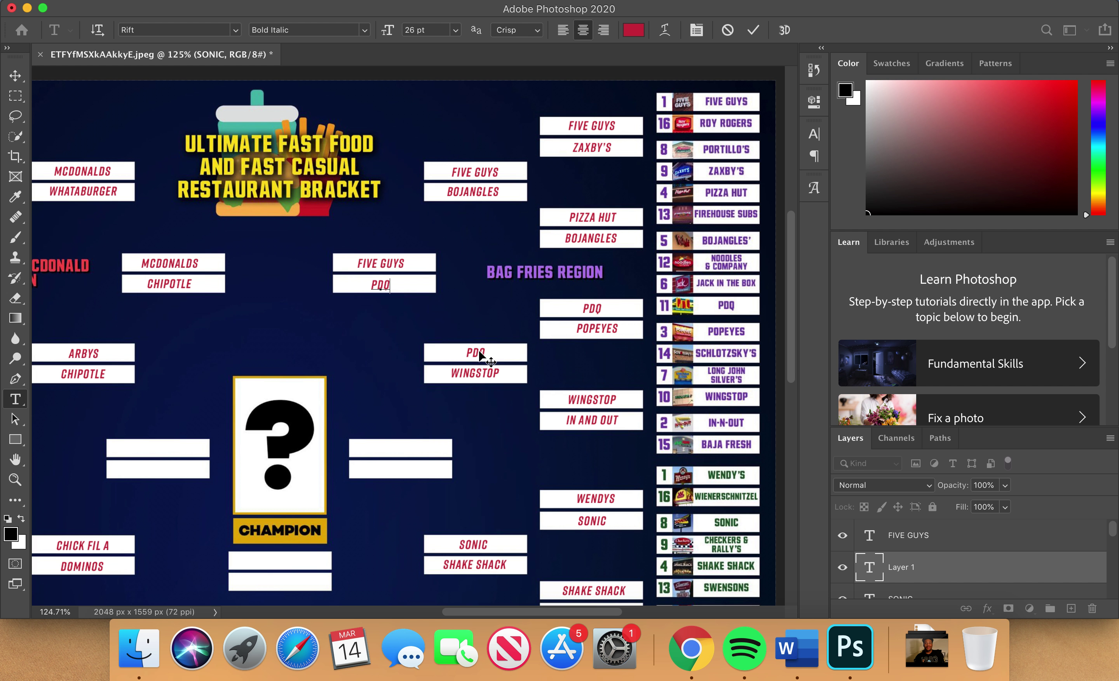
scroll(480, 355, down, 5)
scroll(480, 355, down, 4)
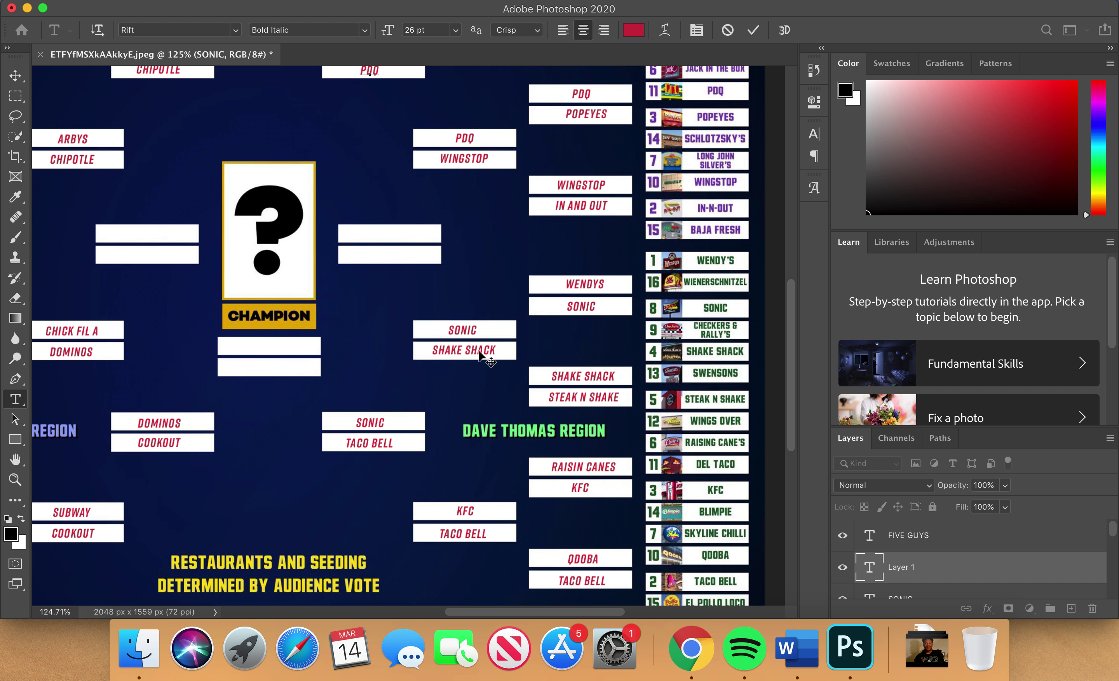
scroll(481, 356, up, 7)
scroll(481, 356, left, 2)
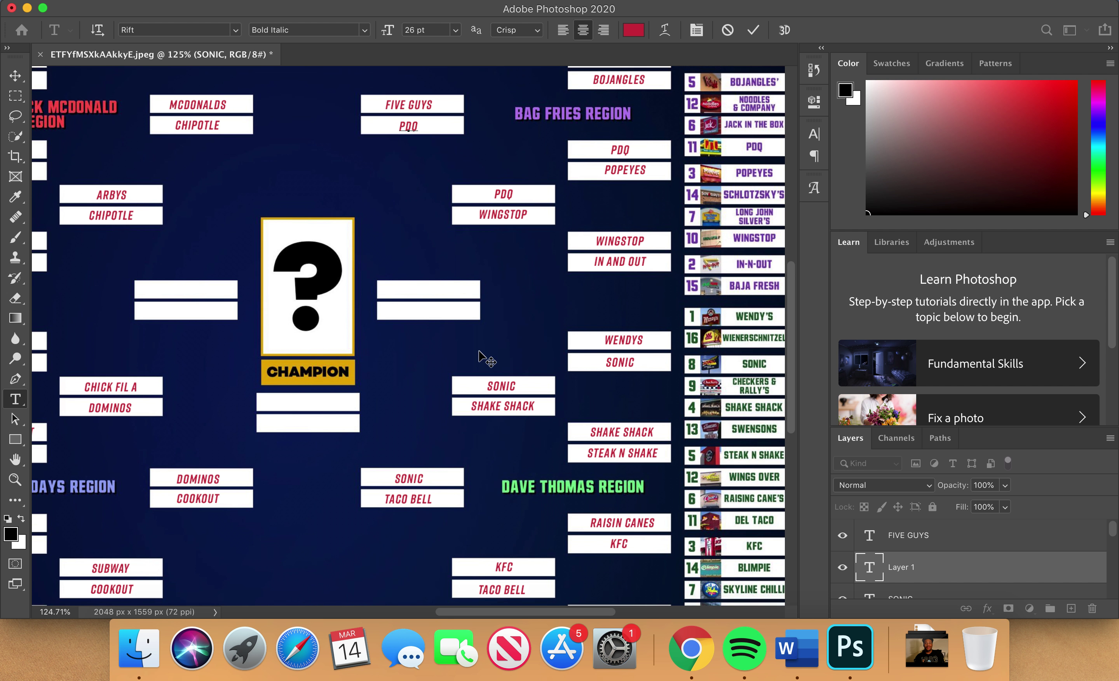
scroll(481, 356, up, 1)
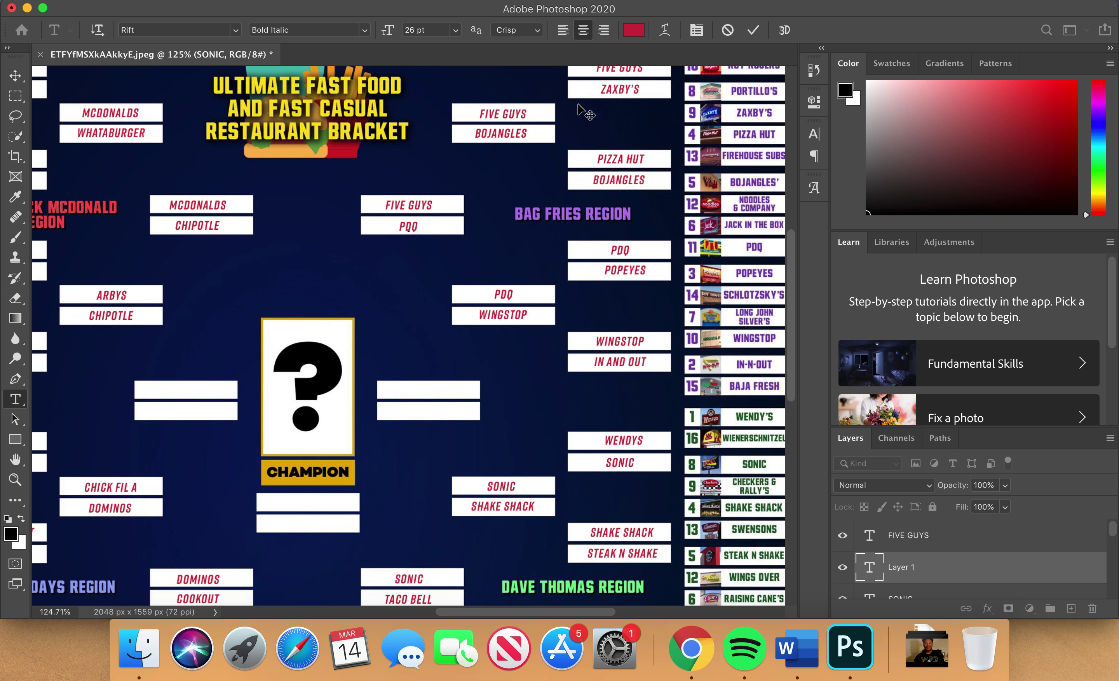
click(985, 536)
Add centred text FIVE GUYS in the upper semifinal slot between the champion box and the Bag Fries and Dave Thomas regions
click(442, 384)
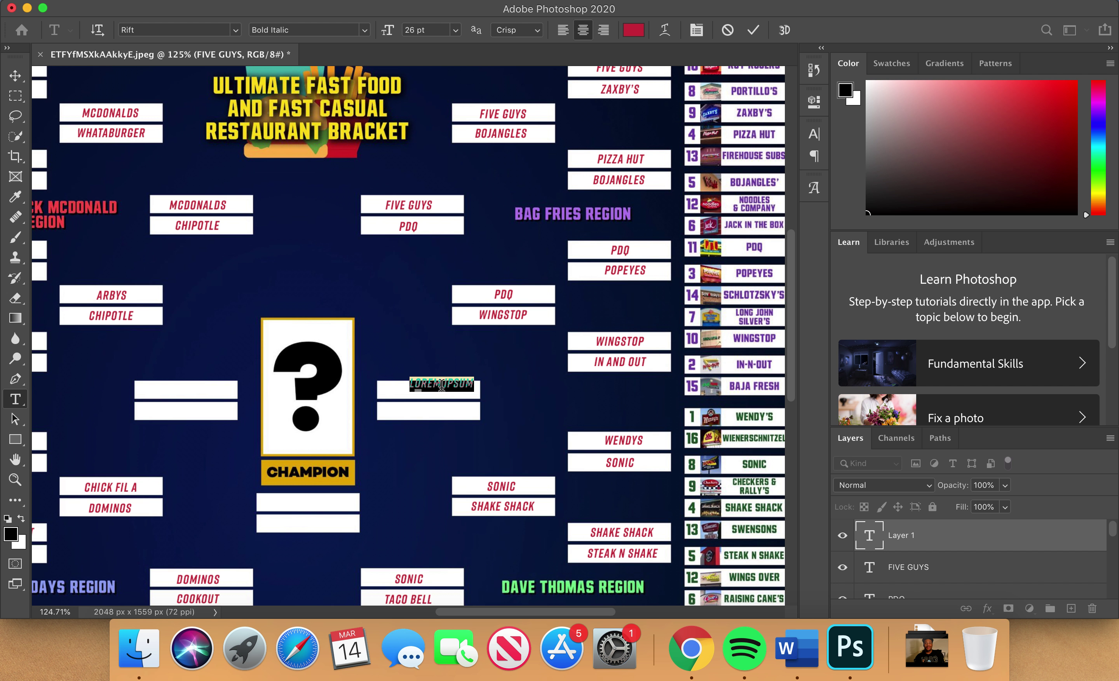
text(FIVE GUYS)
drag(441, 384, 425, 391)
scroll(497, 472, down, 8)
scroll(496, 473, left, 2)
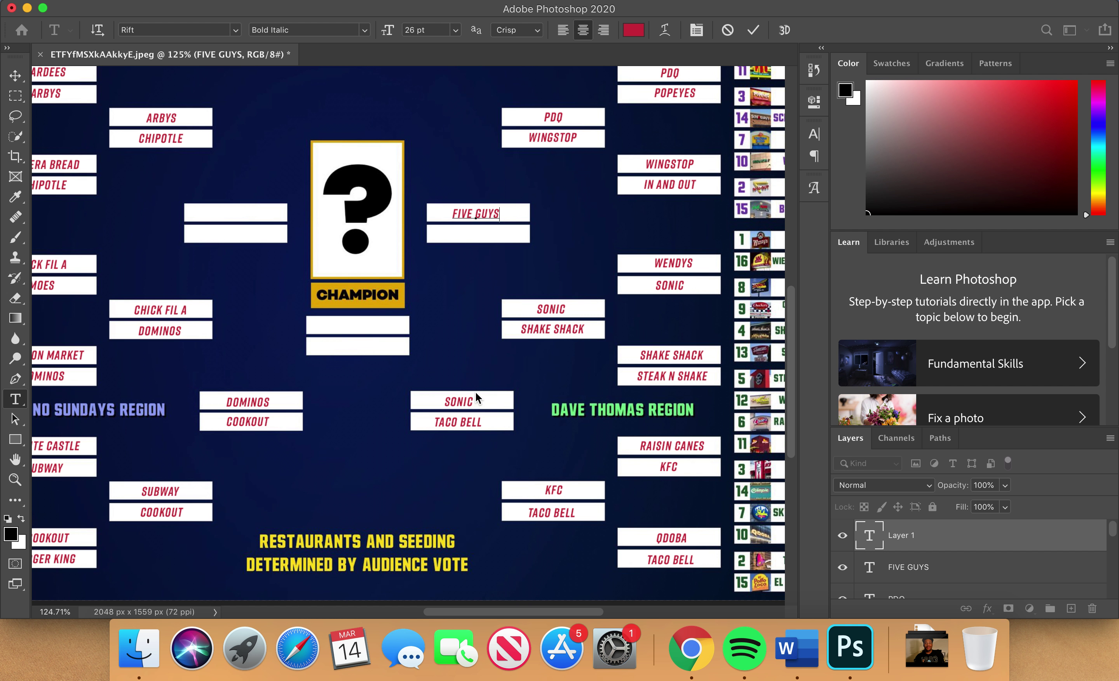
key(Escape)
Add text TACO BELL in the semifinal slot under FIVE GUYS and centre it in the slot
click(489, 236)
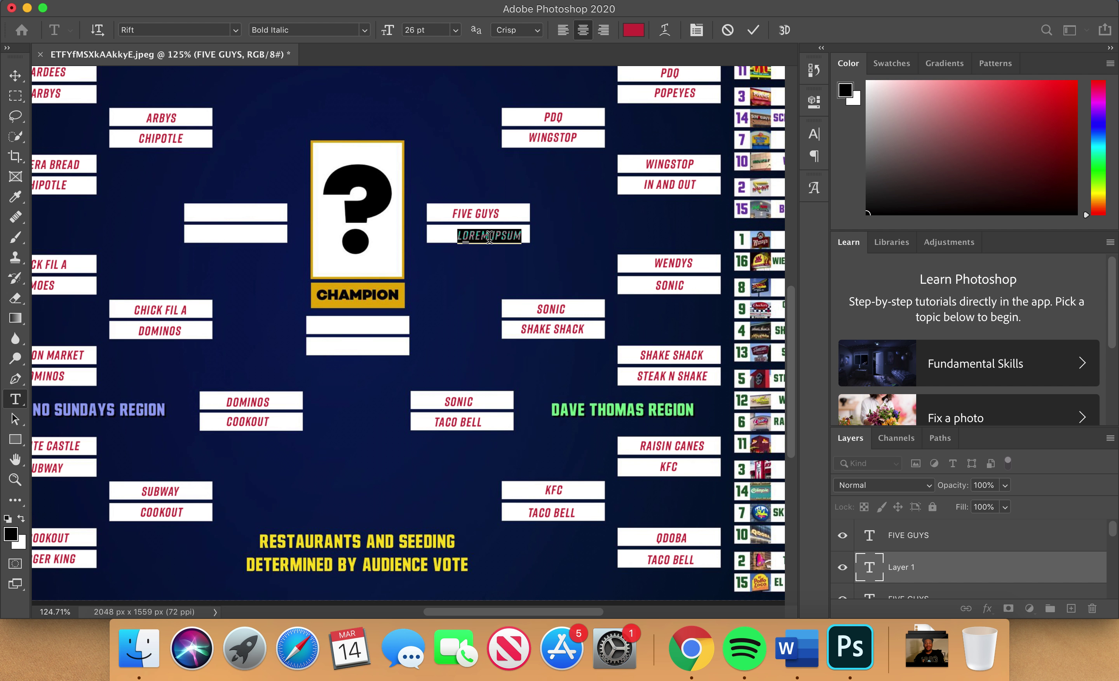
text(TACO BELL)
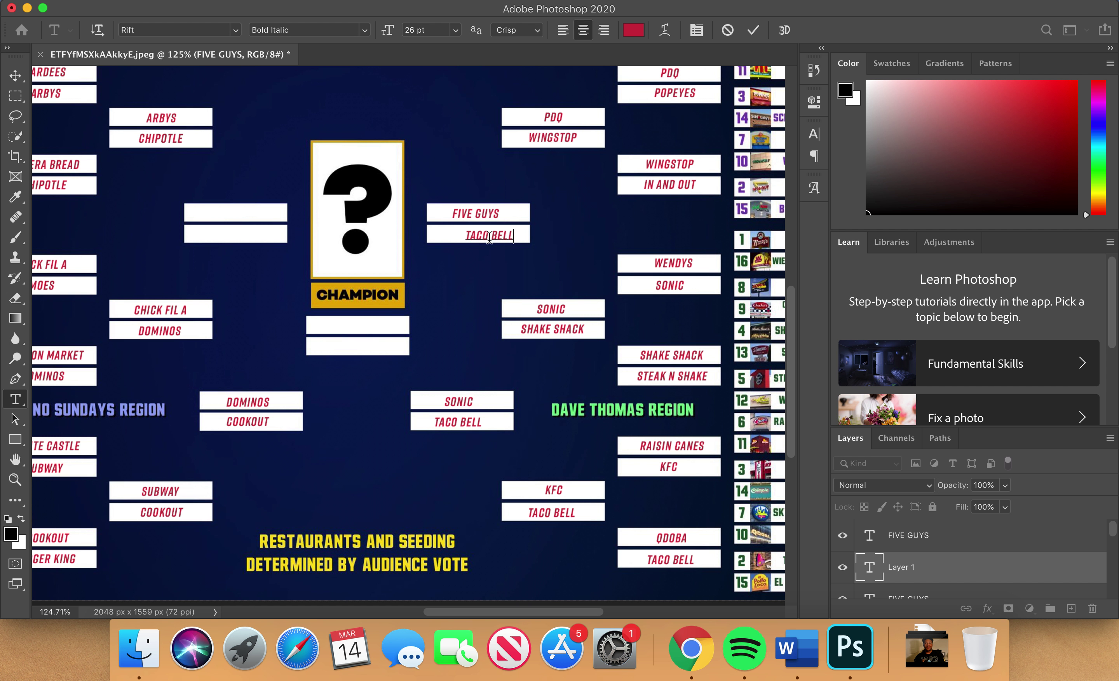
drag(517, 275, 523, 277)
scroll(575, 305, left, 5)
scroll(576, 305, up, 2)
scroll(579, 307, up, 1)
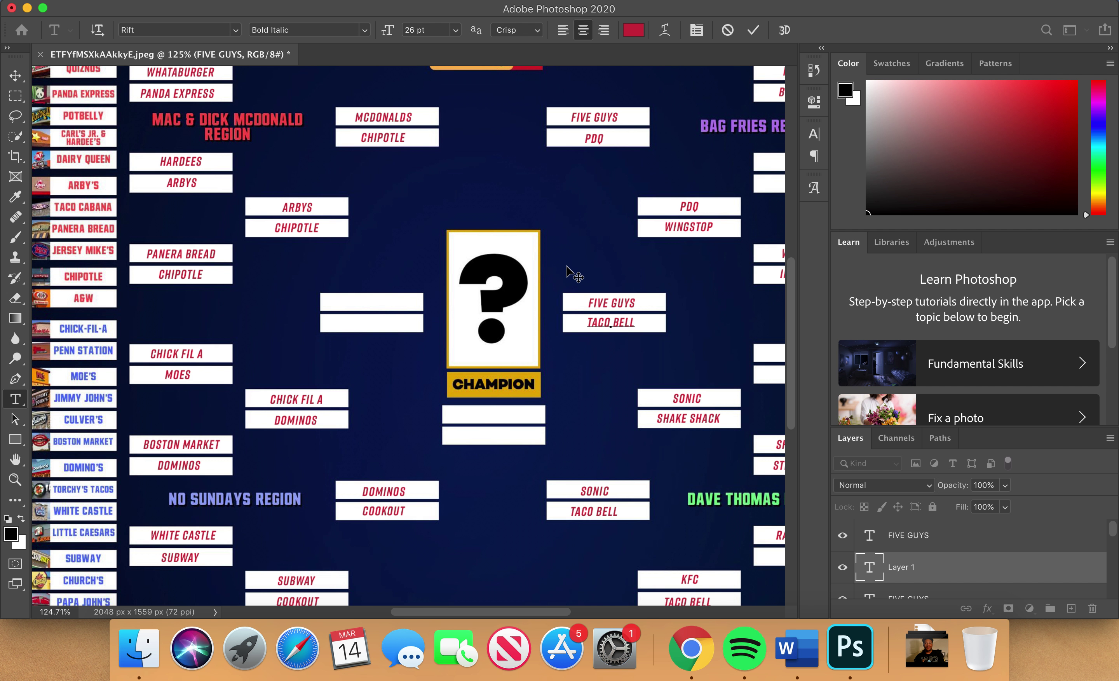
click(988, 535)
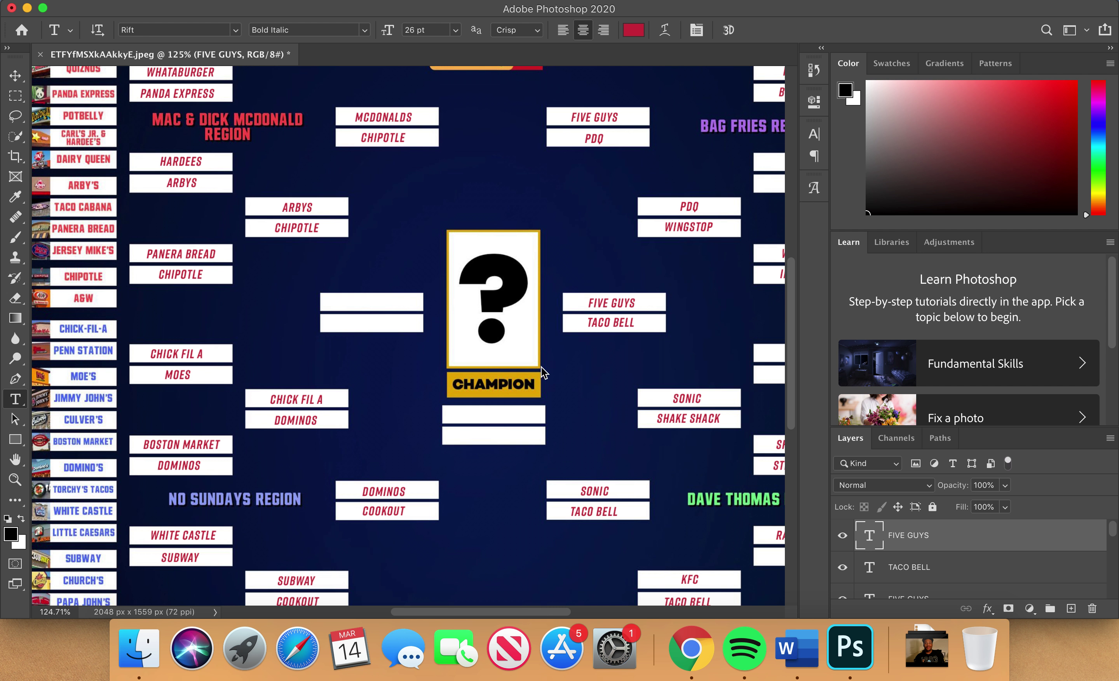
Add centred text MCDONALDS in the upper of the two empty semifinal slots beside the champion box
click(394, 300)
text(MCDONALDS)
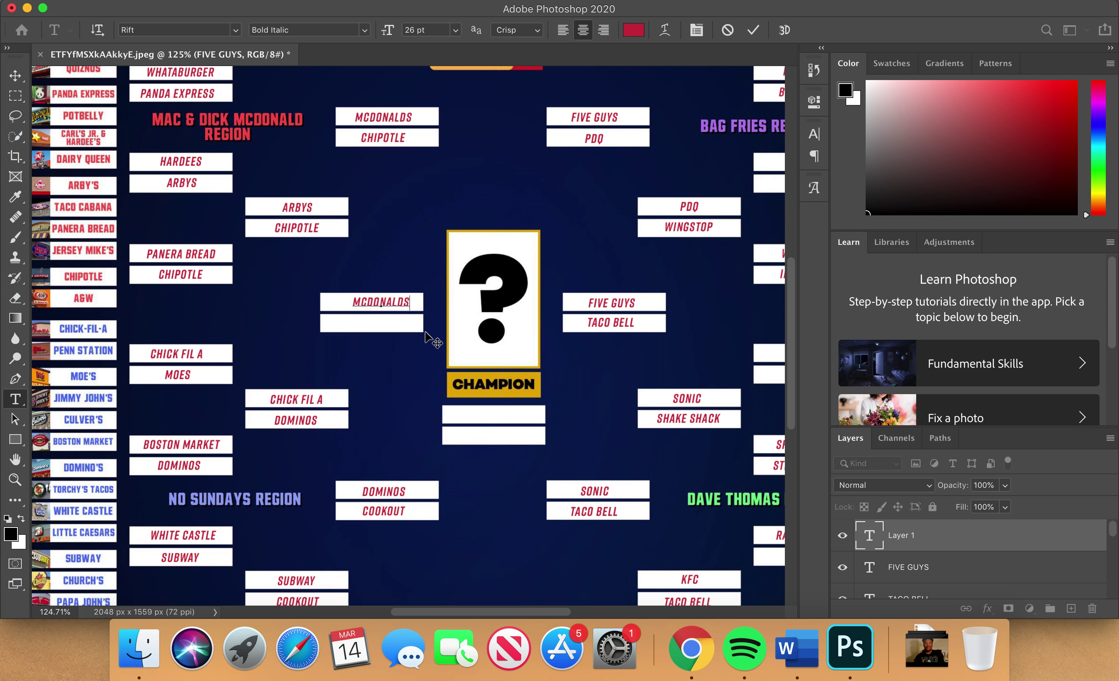
drag(425, 332, 417, 331)
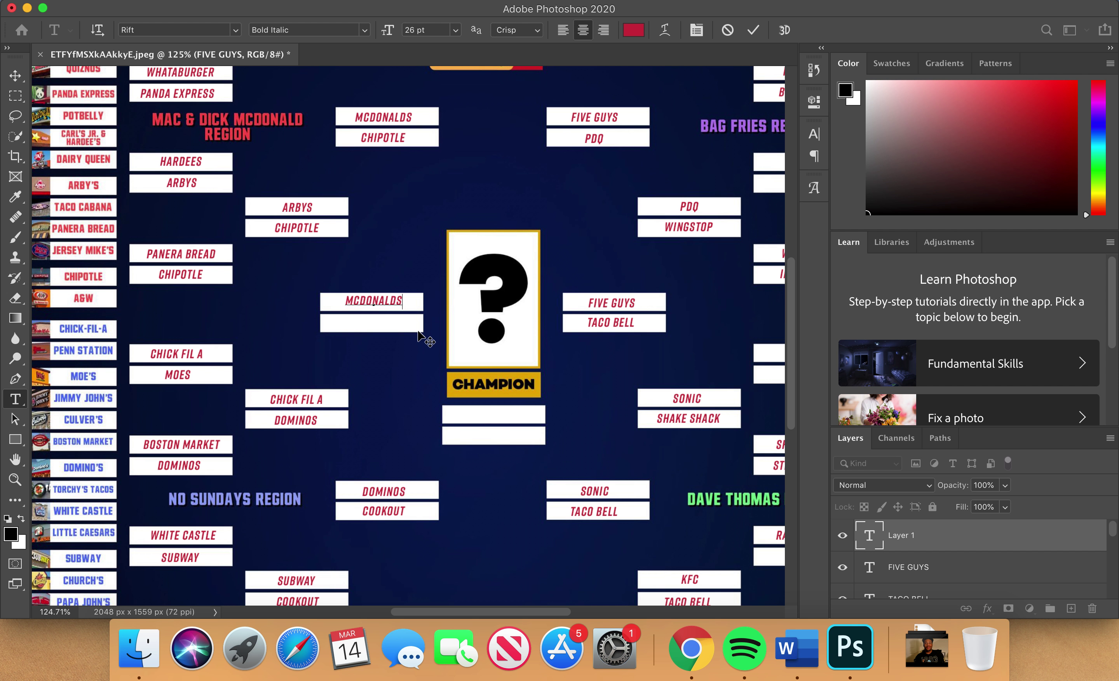
drag(418, 331, 416, 328)
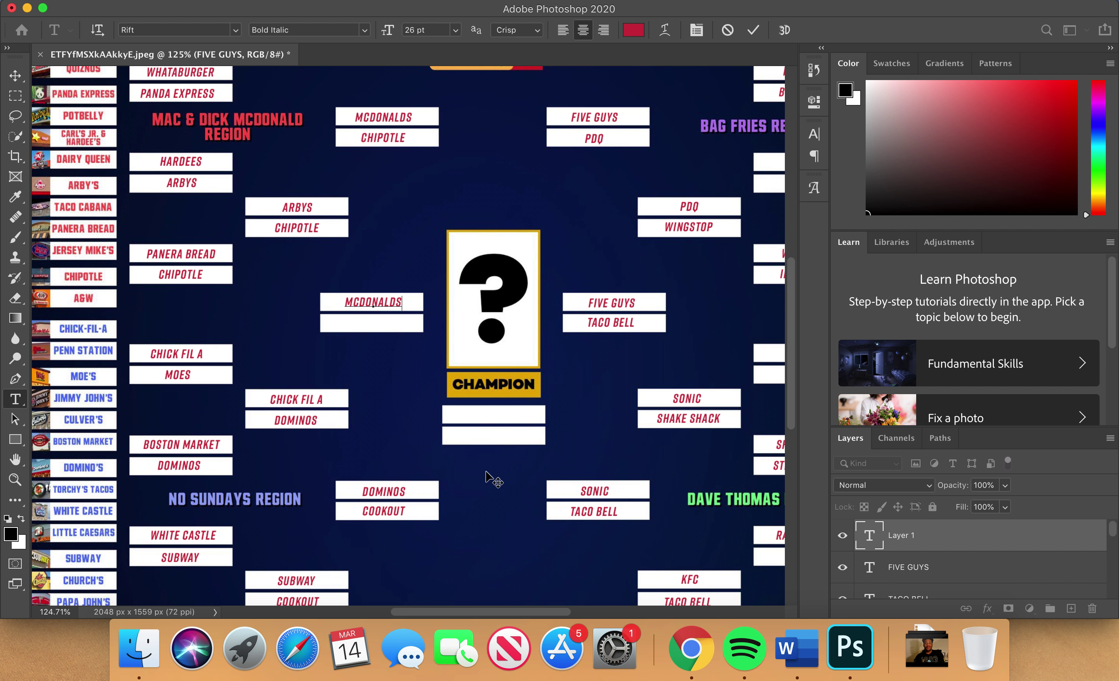
click(920, 569)
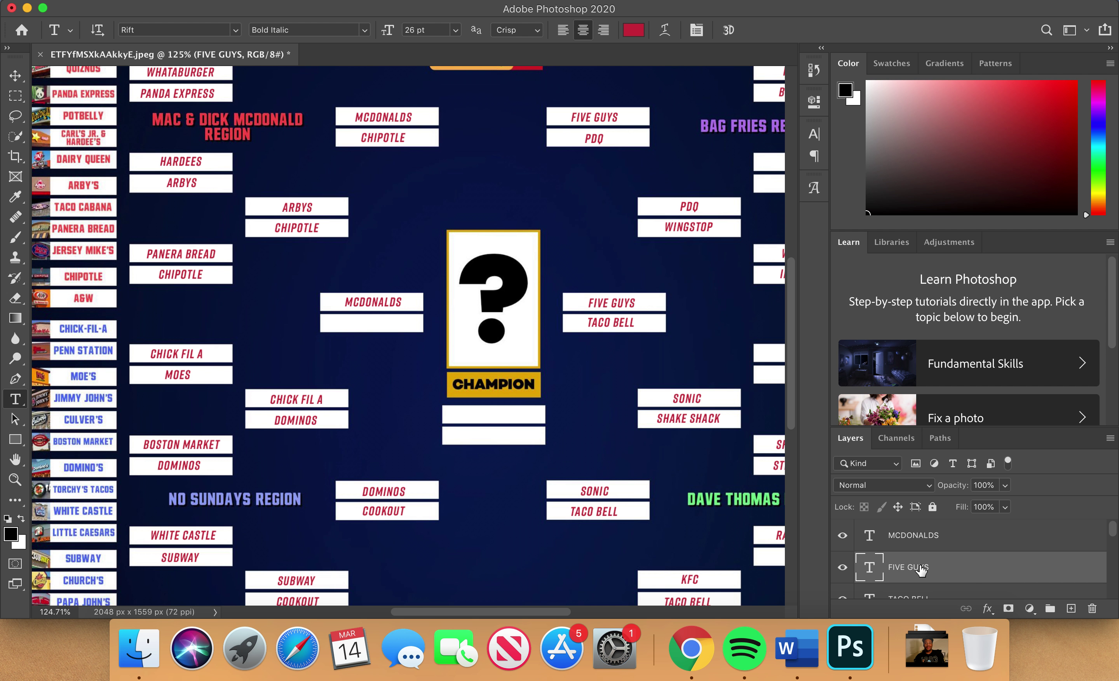
Add text DOMINOS in the semifinal slot under MCDONALDS and centre it in the slot
click(381, 321)
text(DOMINO)
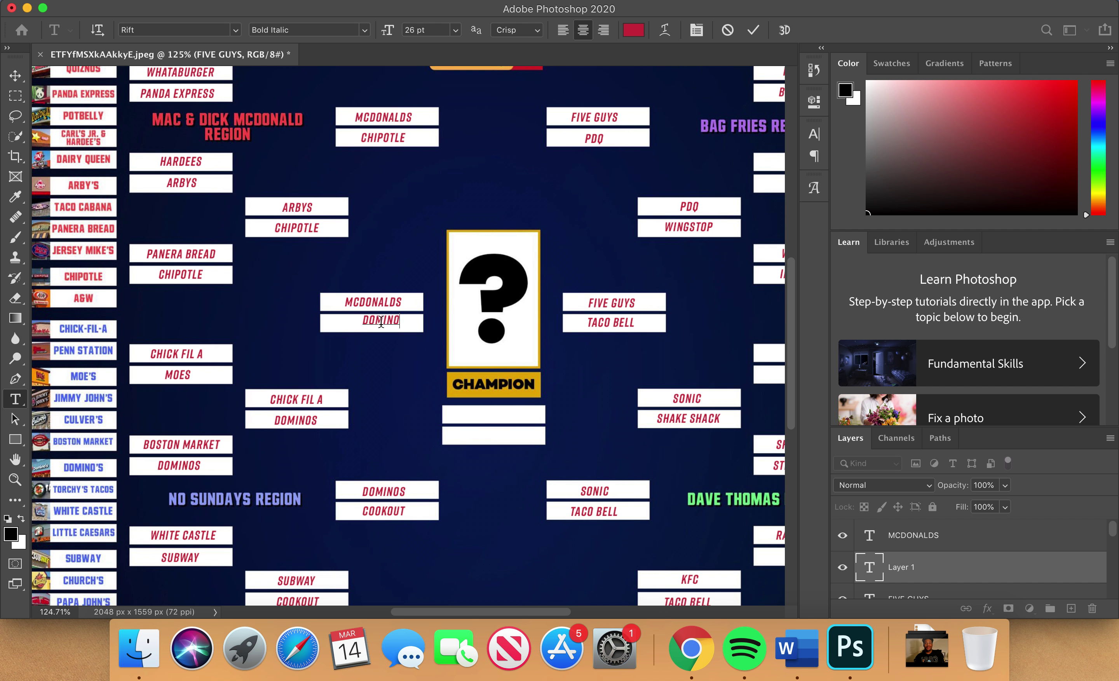
text(S)
drag(417, 345, 408, 343)
click(913, 535)
Add centred text MCDONALDS in the upper finalist slot below the CHAMPION label
click(513, 414)
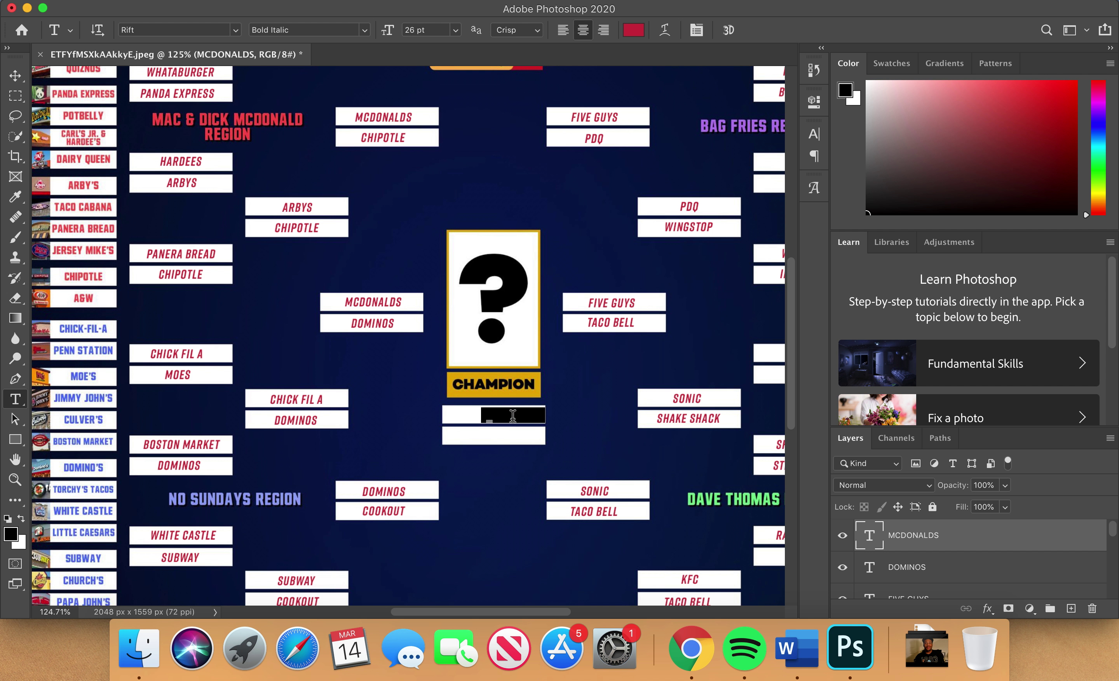
text(MCDONALDS)
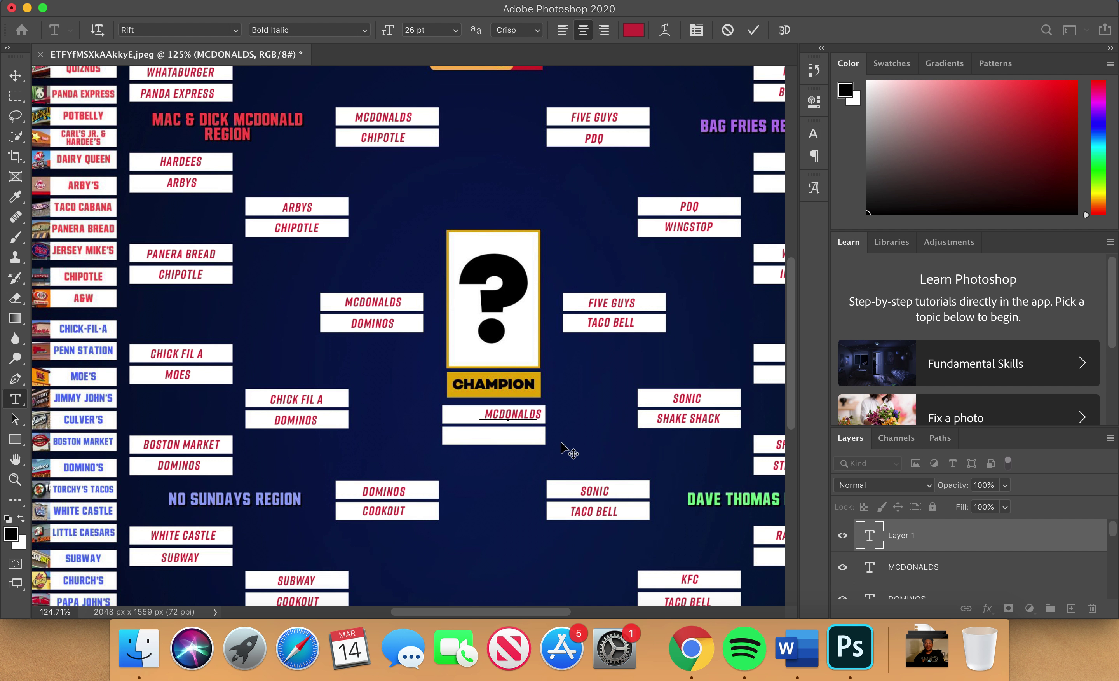
drag(560, 442, 551, 440)
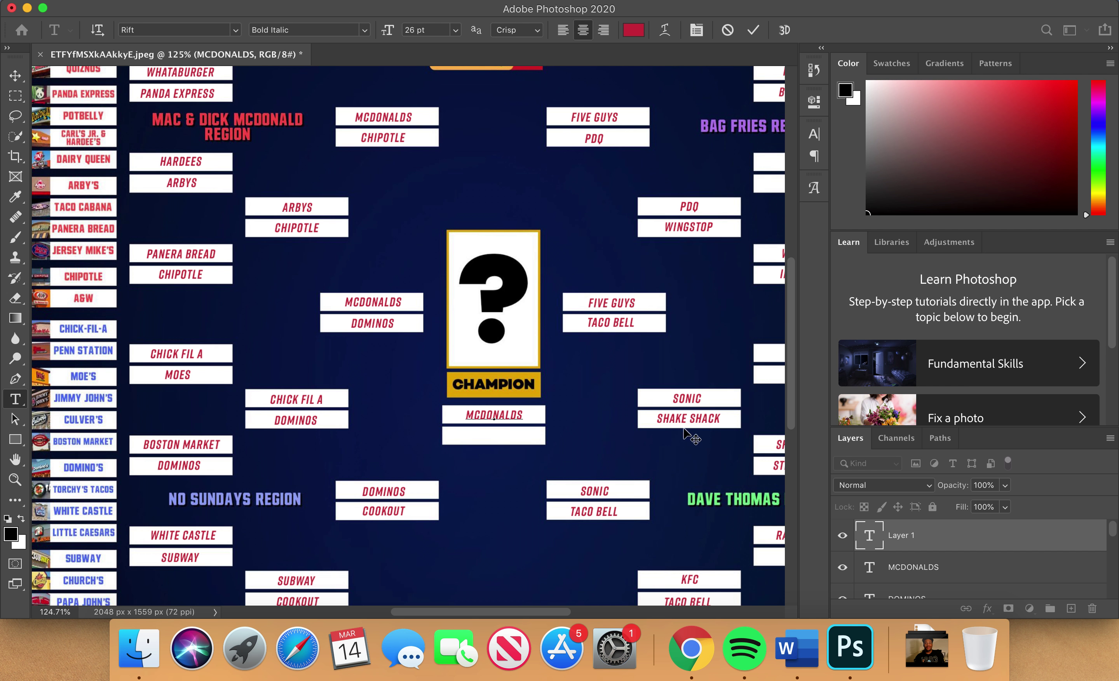
click(930, 571)
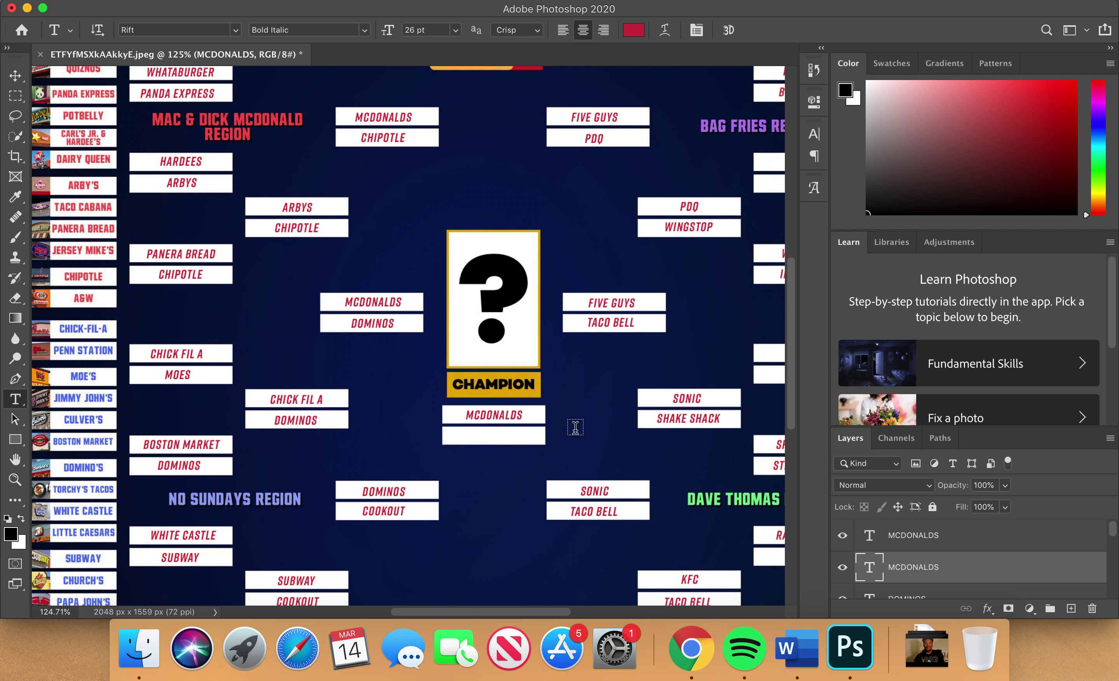
Add centred text TACO BELL in the lower finalist slot below the CHAMPION label
click(523, 434)
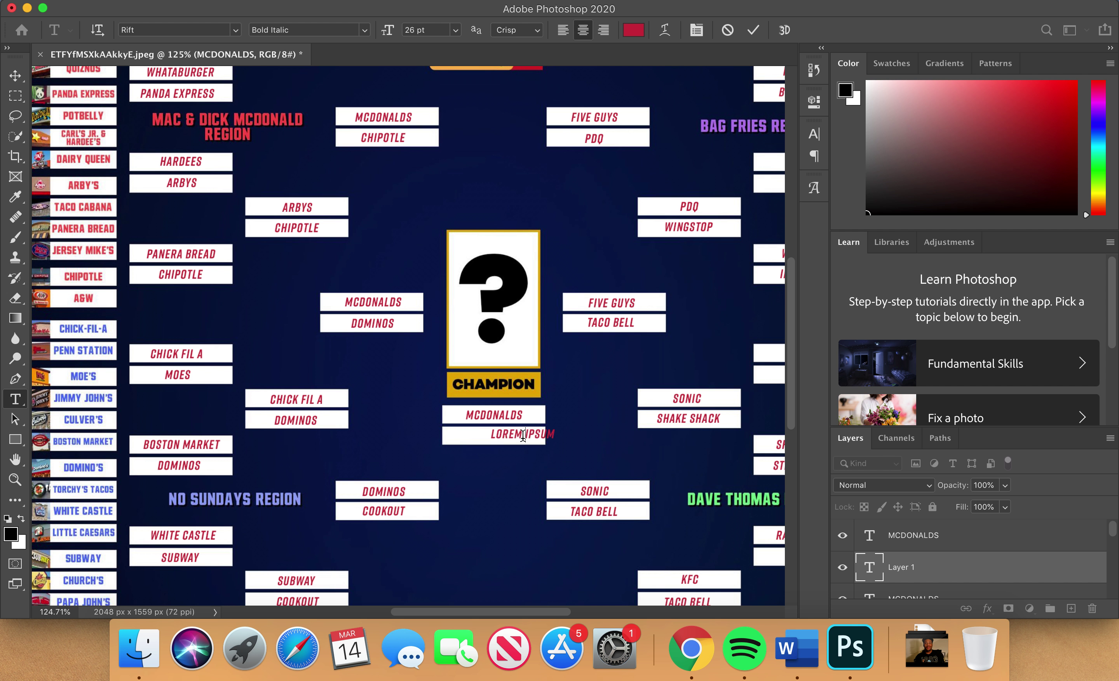
text(TACO BELL)
drag(557, 465, 527, 456)
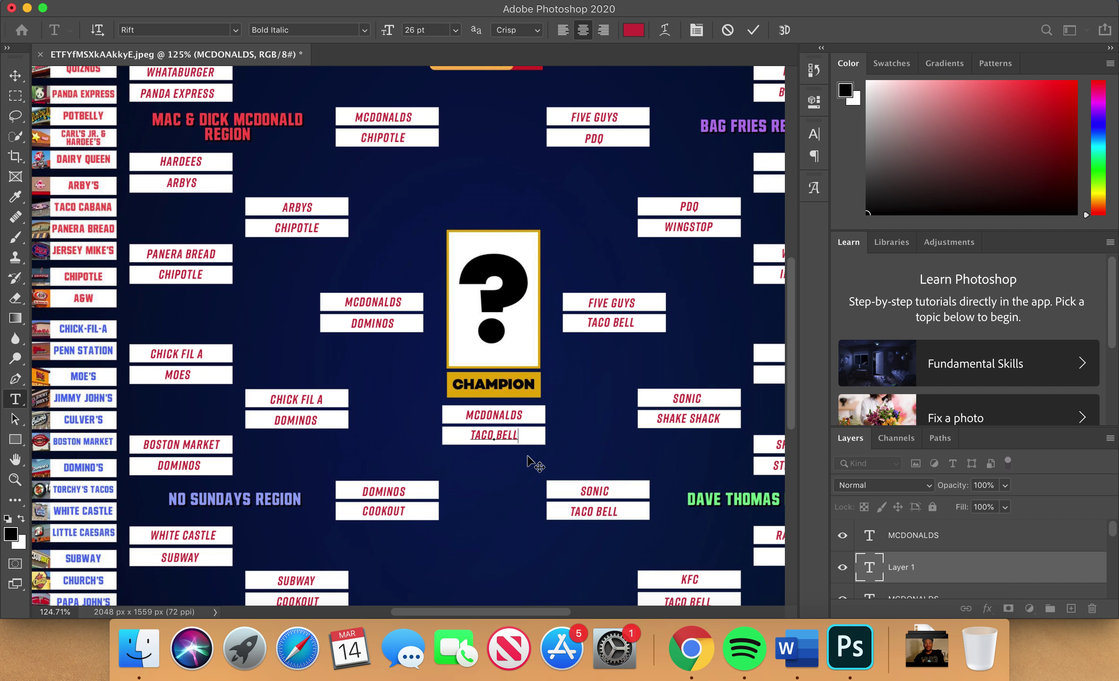
click(883, 536)
click(883, 535)
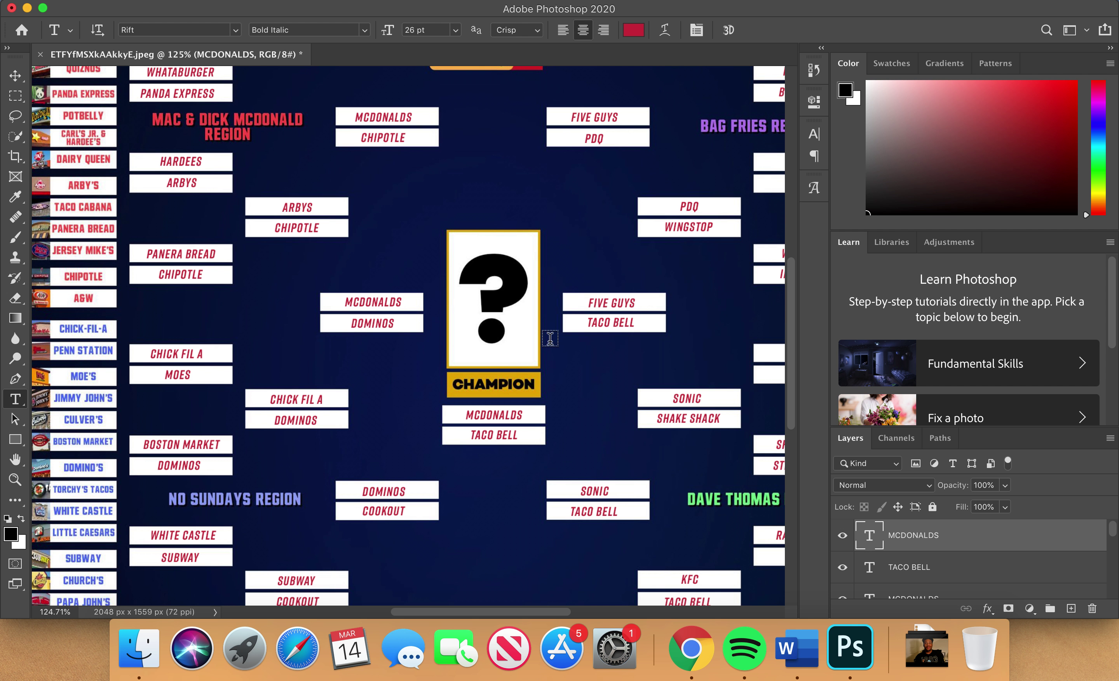
Add text TACO BELL over the edge of the champion question-mark box and set its font size to 100 pt
click(445, 336)
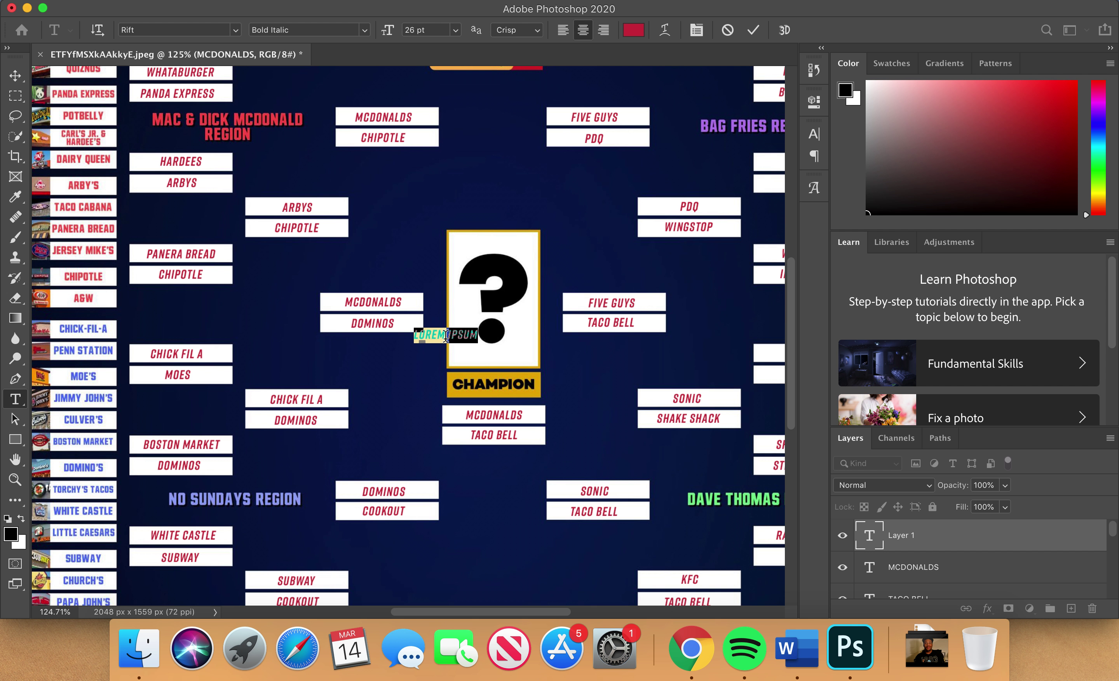
text(TACXO)
key(BackSpace)
key(BackSpace)
text(O BELL)
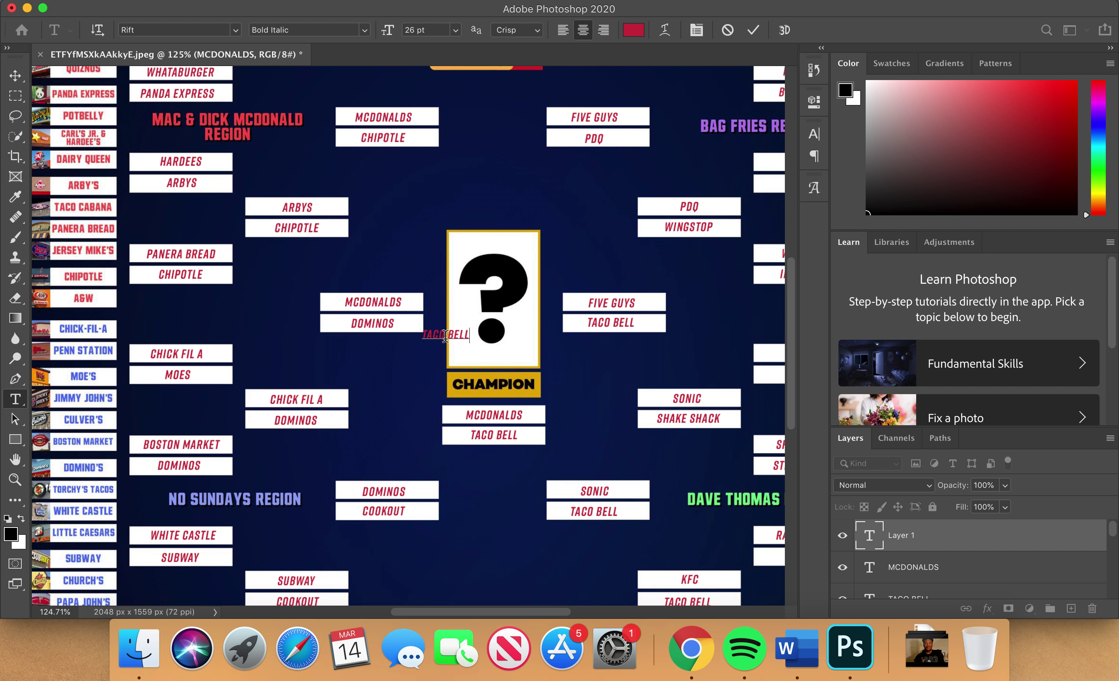
drag(473, 332, 377, 324)
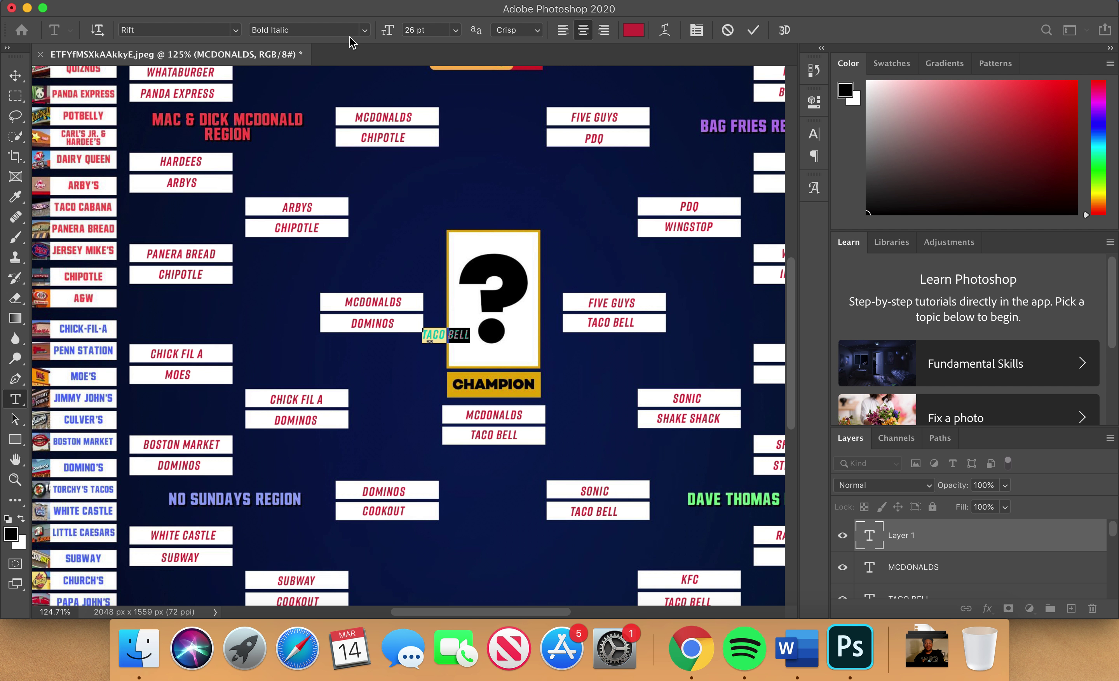
click(365, 33)
click(460, 33)
click(411, 28)
text(100)
key(Return)
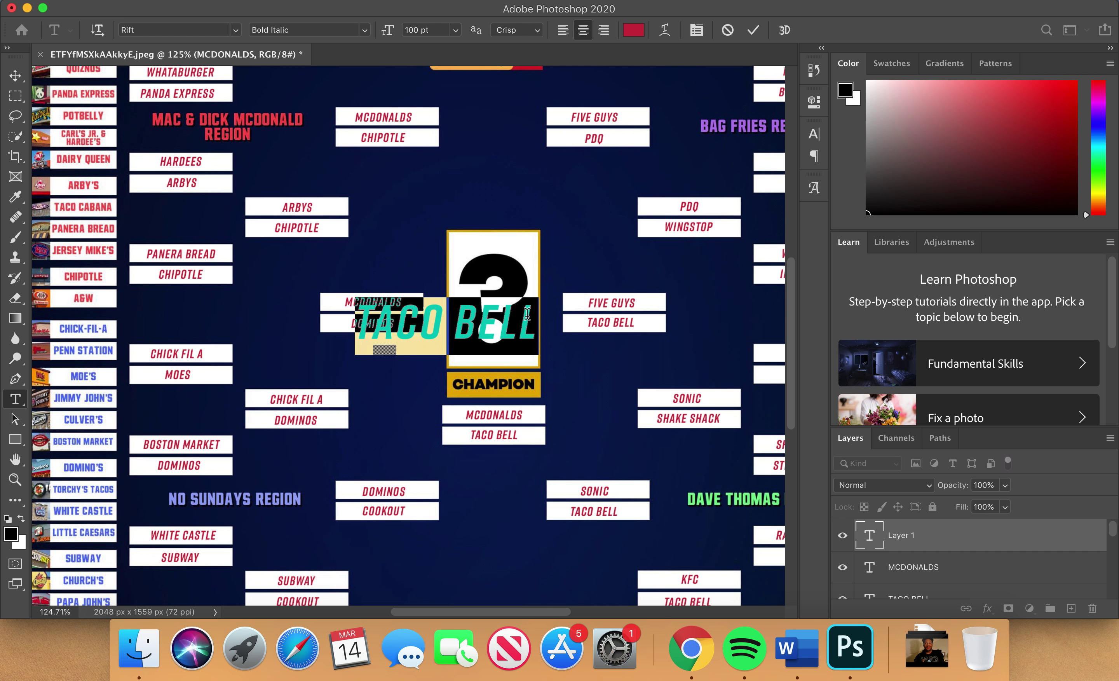
Scale the large TACO BELL champion text up to about 176 pt and move it just above the question-mark box
click(519, 316)
key(super+t)
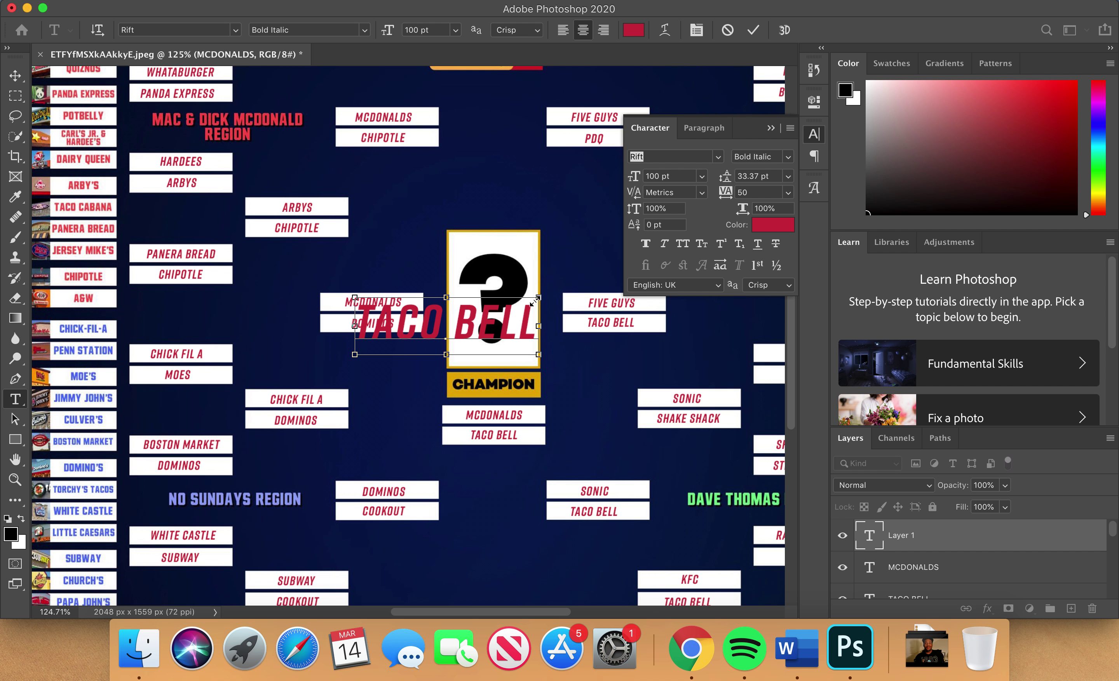
drag(536, 298, 617, 256)
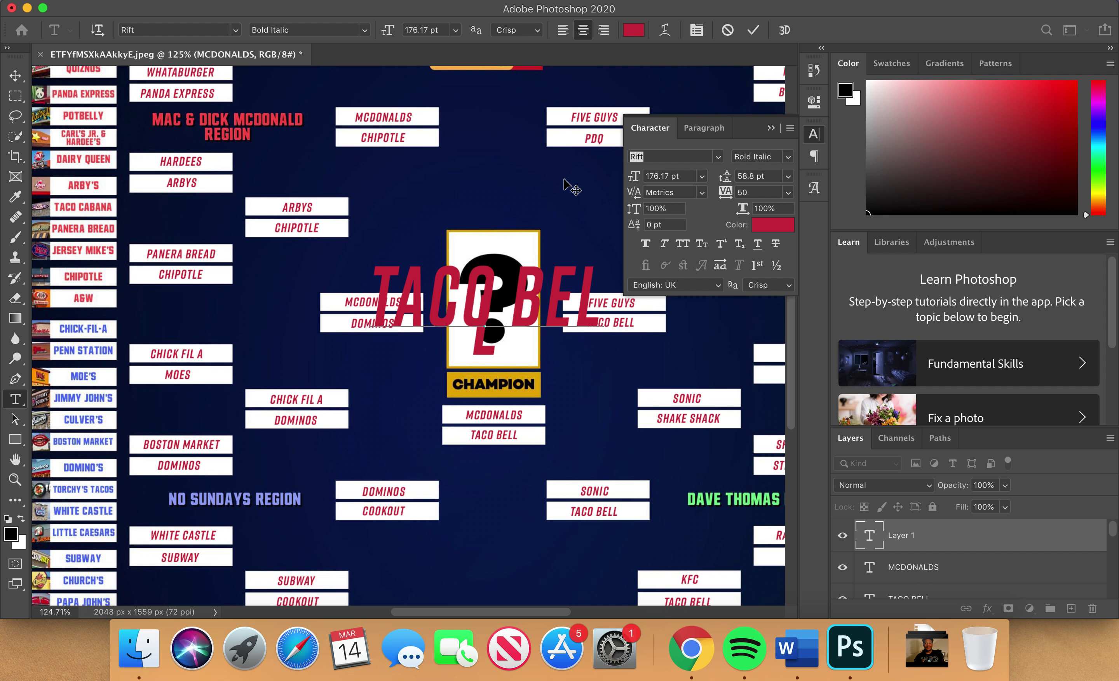
click(770, 129)
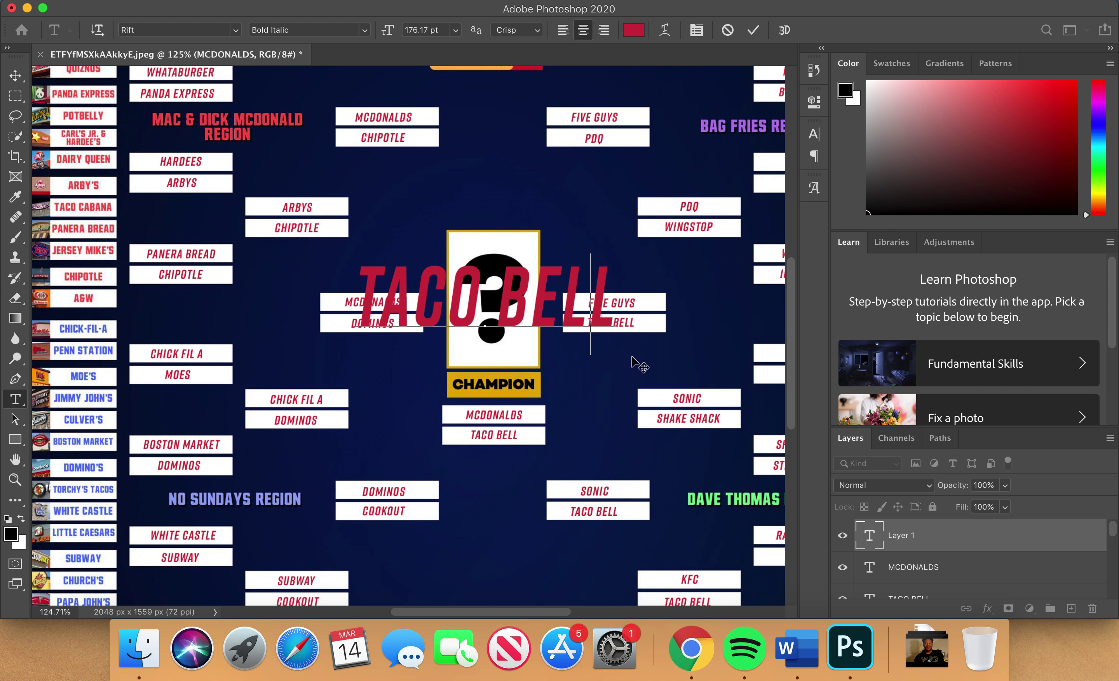
drag(631, 290, 638, 248)
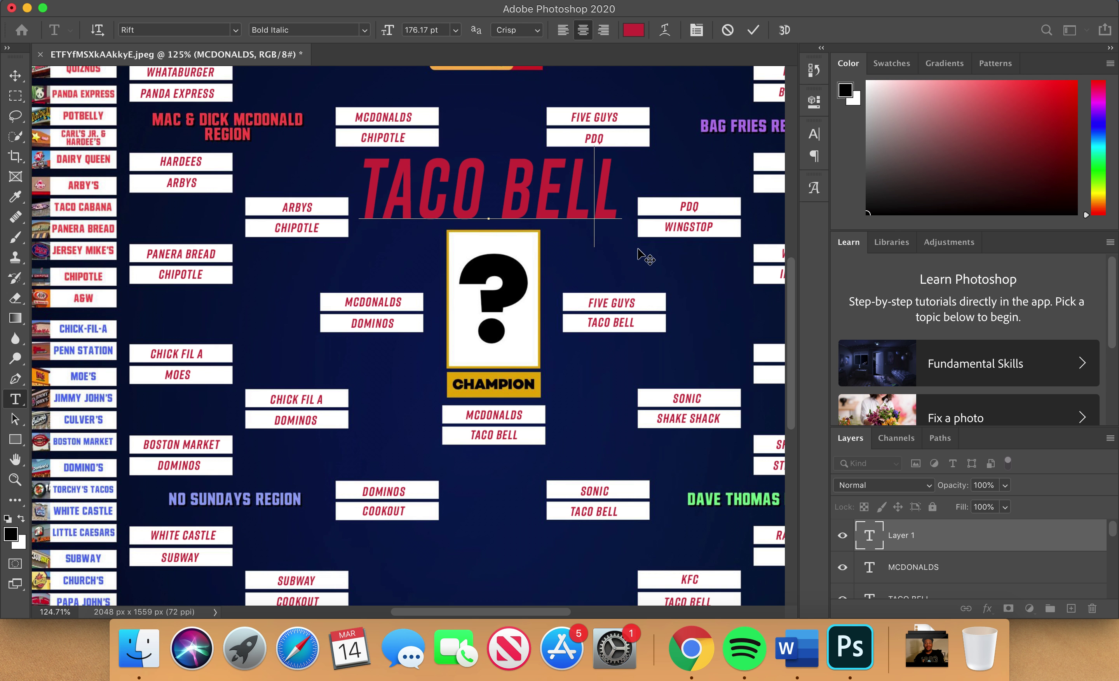